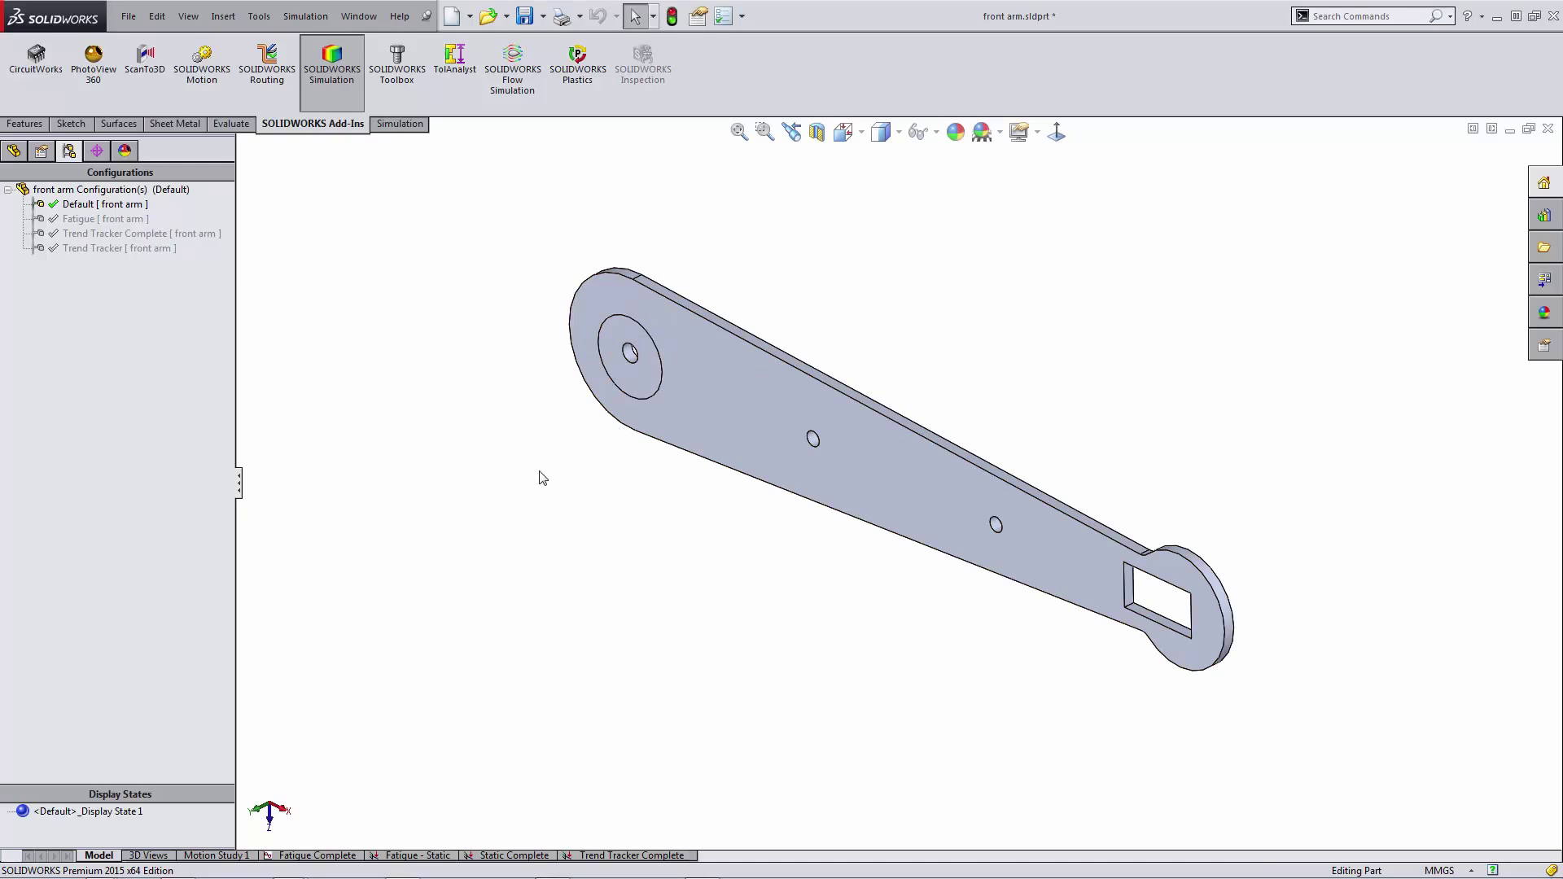
- Create a new static simulation study for the front arm with the default study name
click(118, 206)
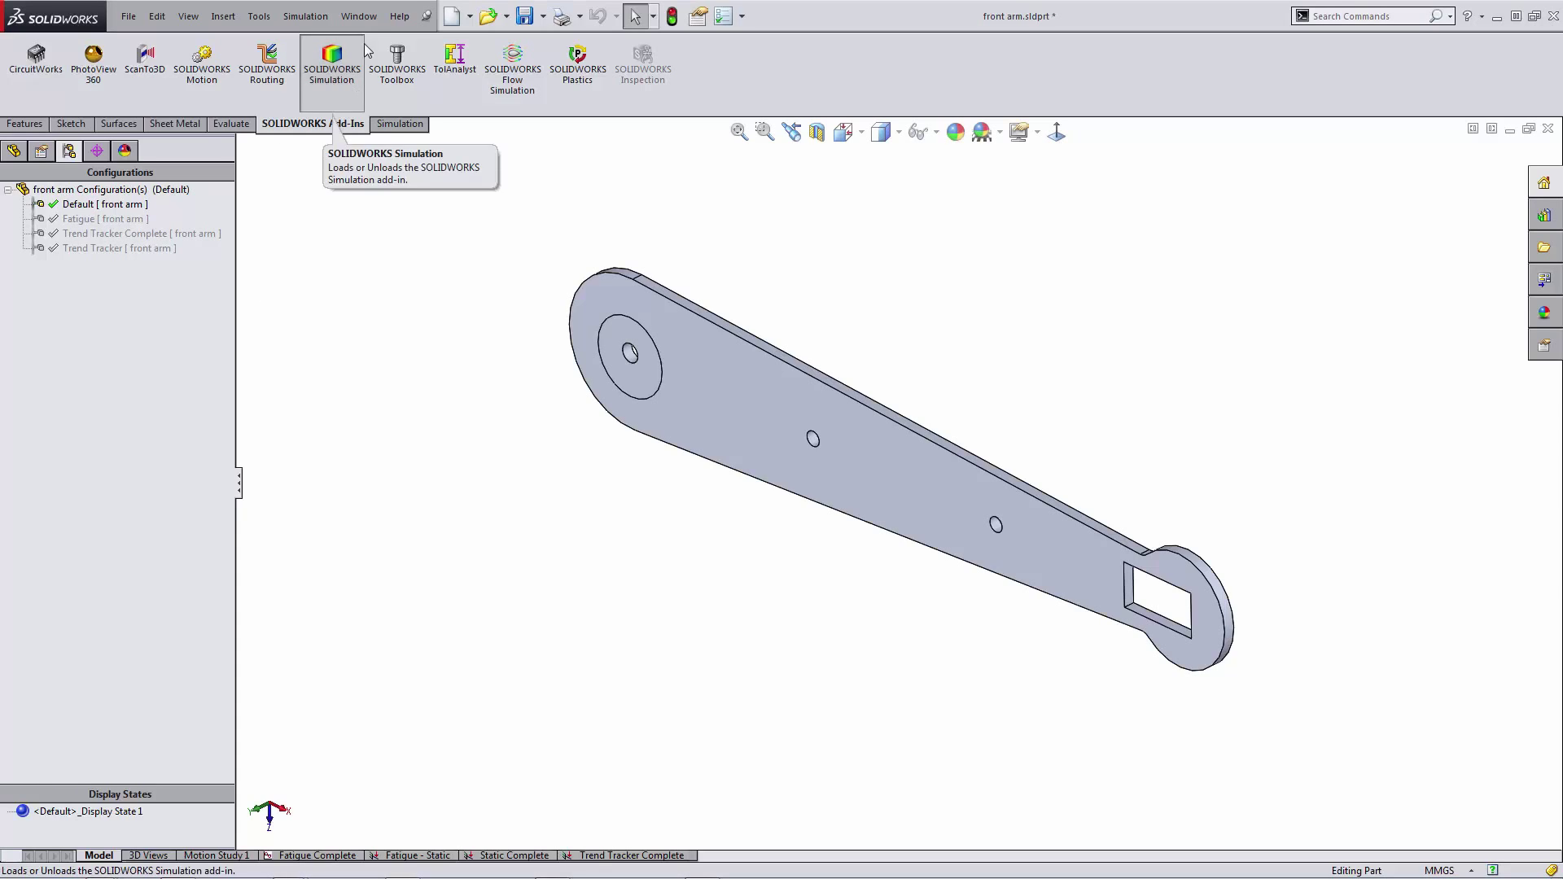
click(398, 123)
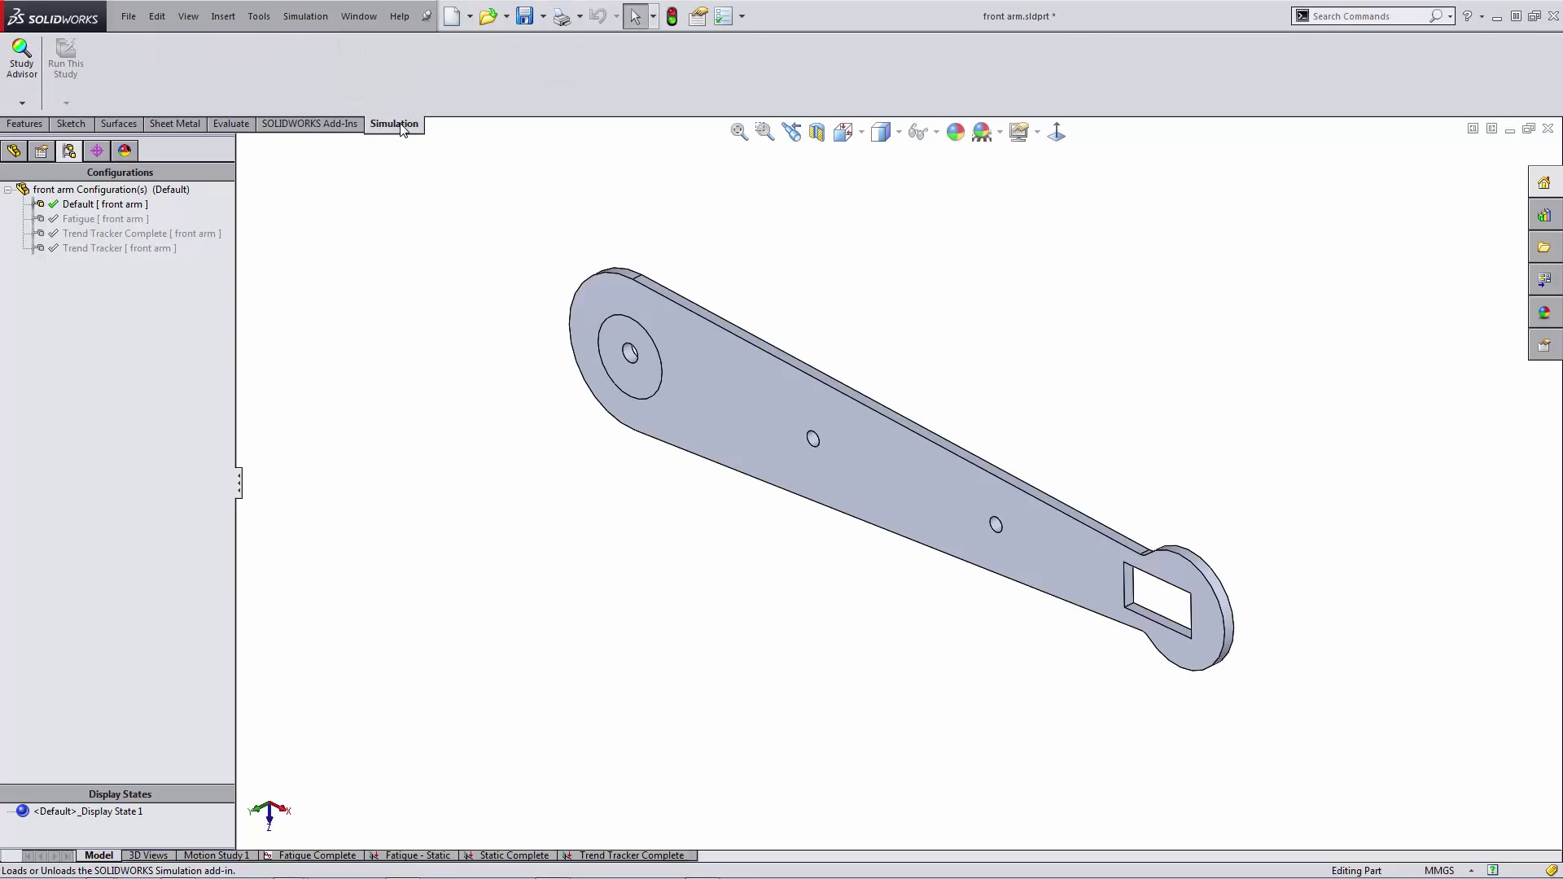
click(22, 103)
click(45, 138)
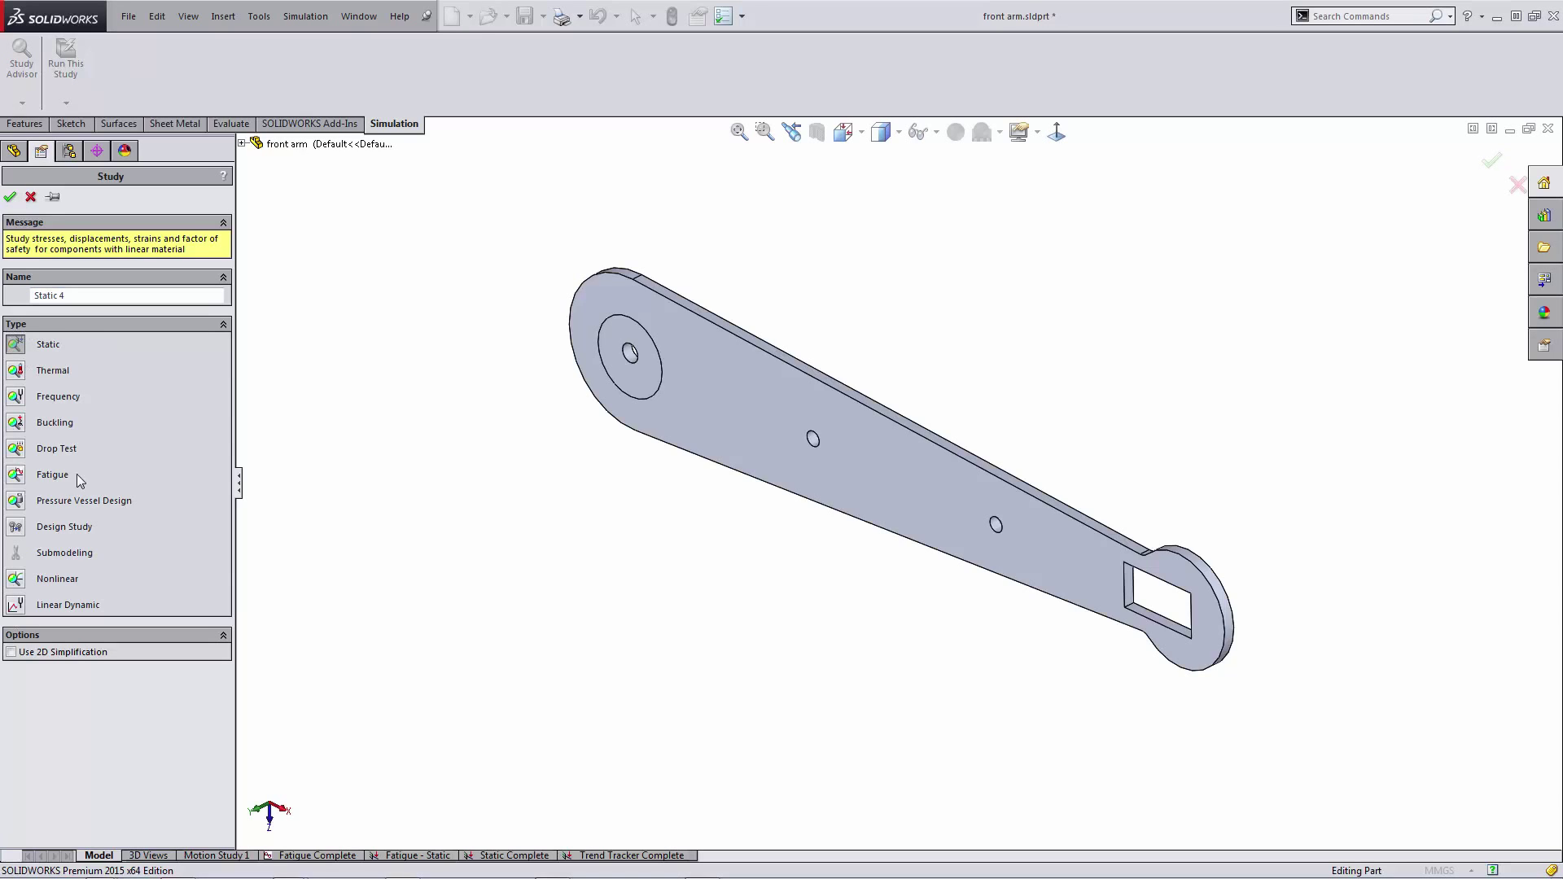
click(9, 196)
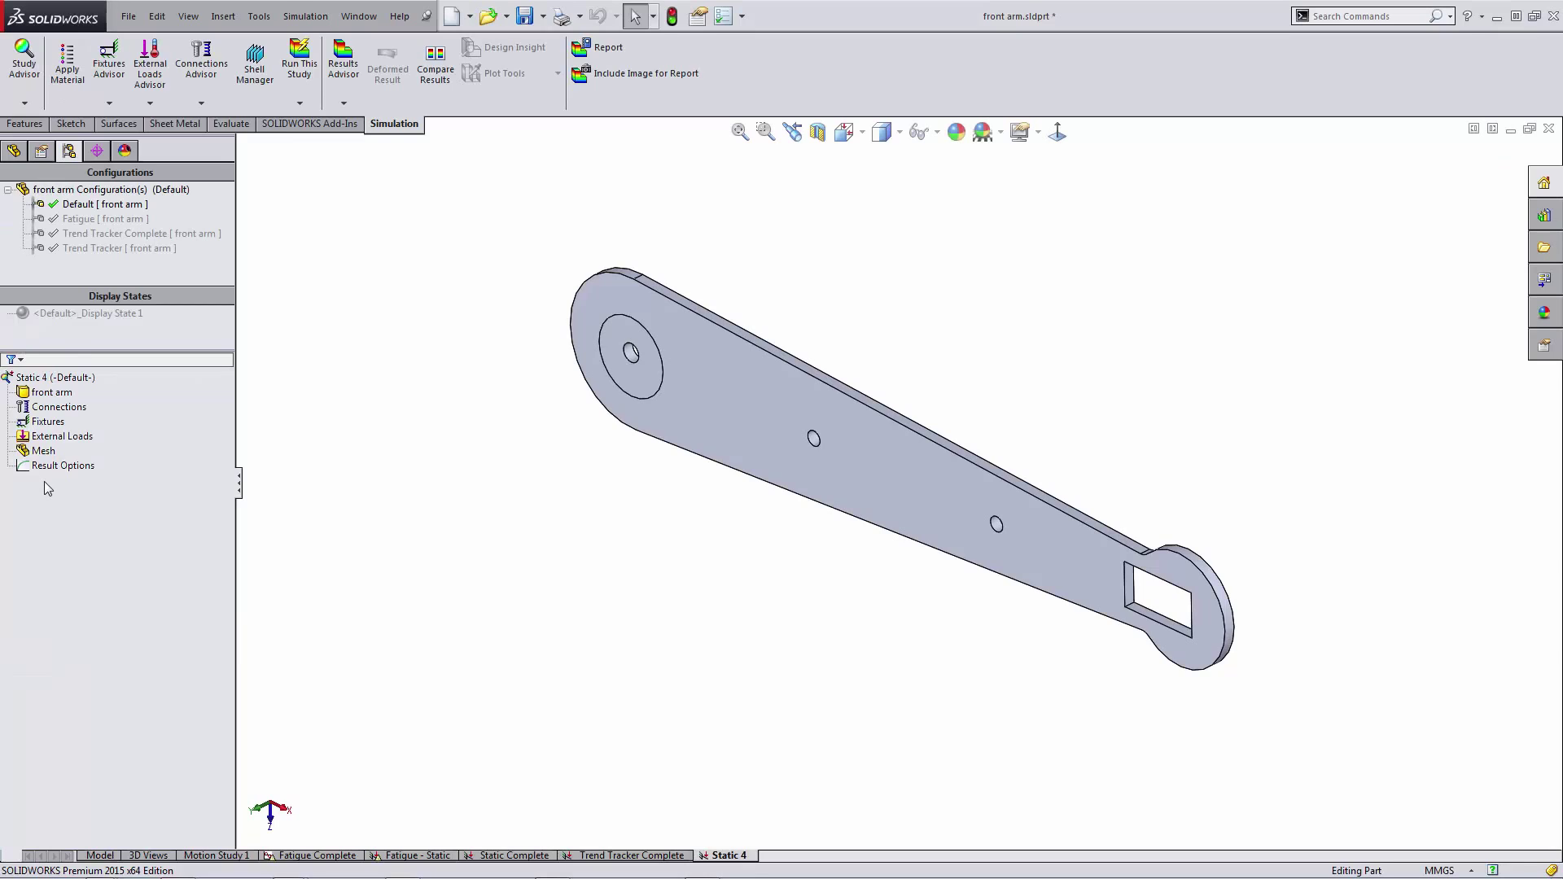
- Assign the 1060 Alloy aluminium material to the front arm in the static study
right_click(61, 397)
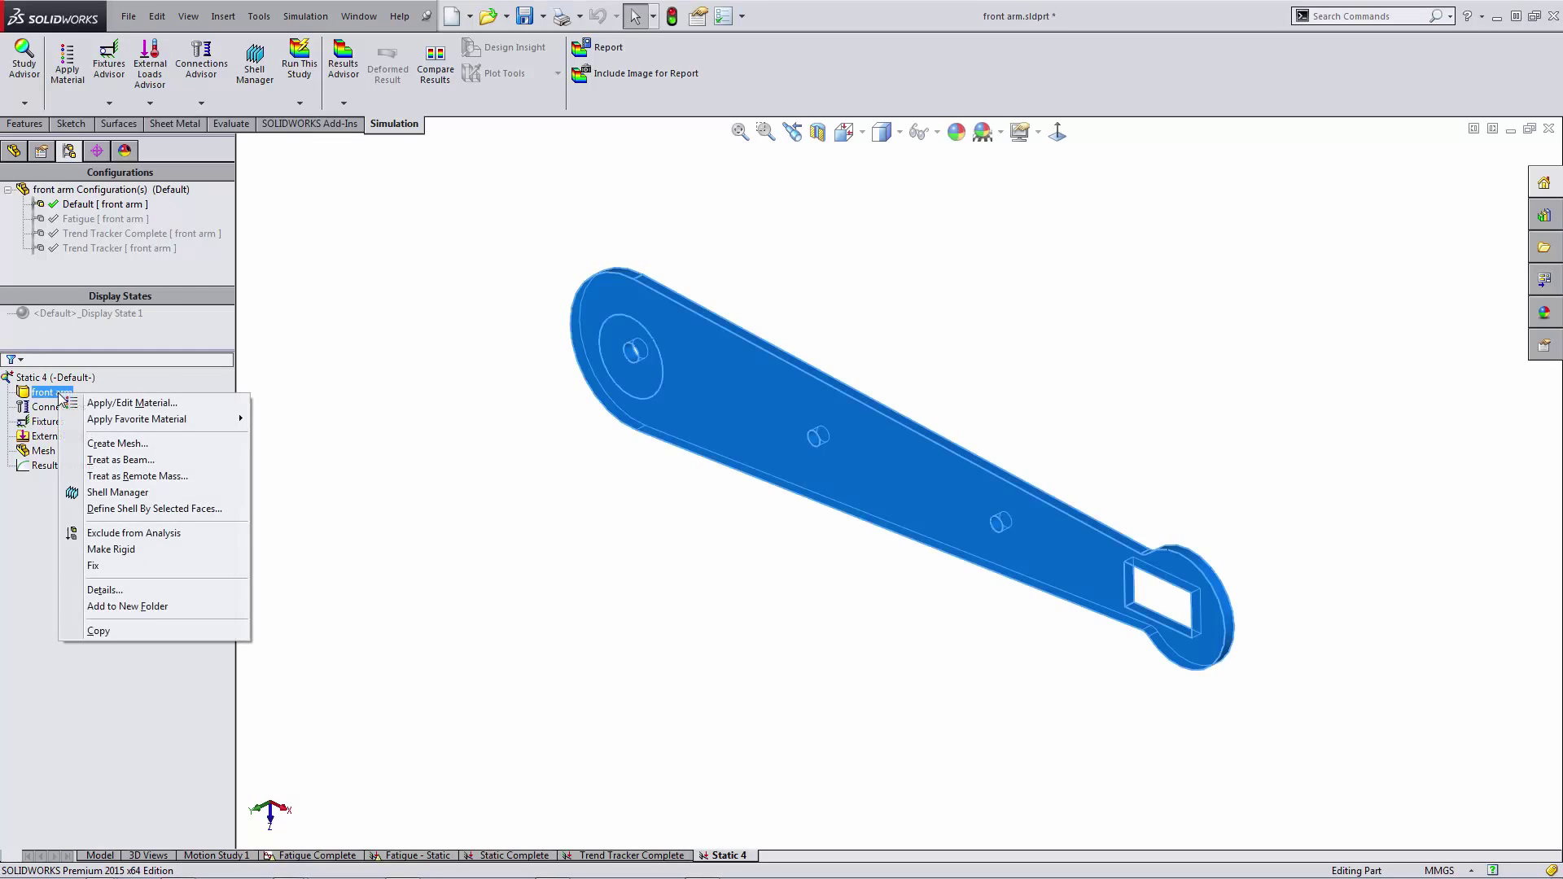
click(111, 403)
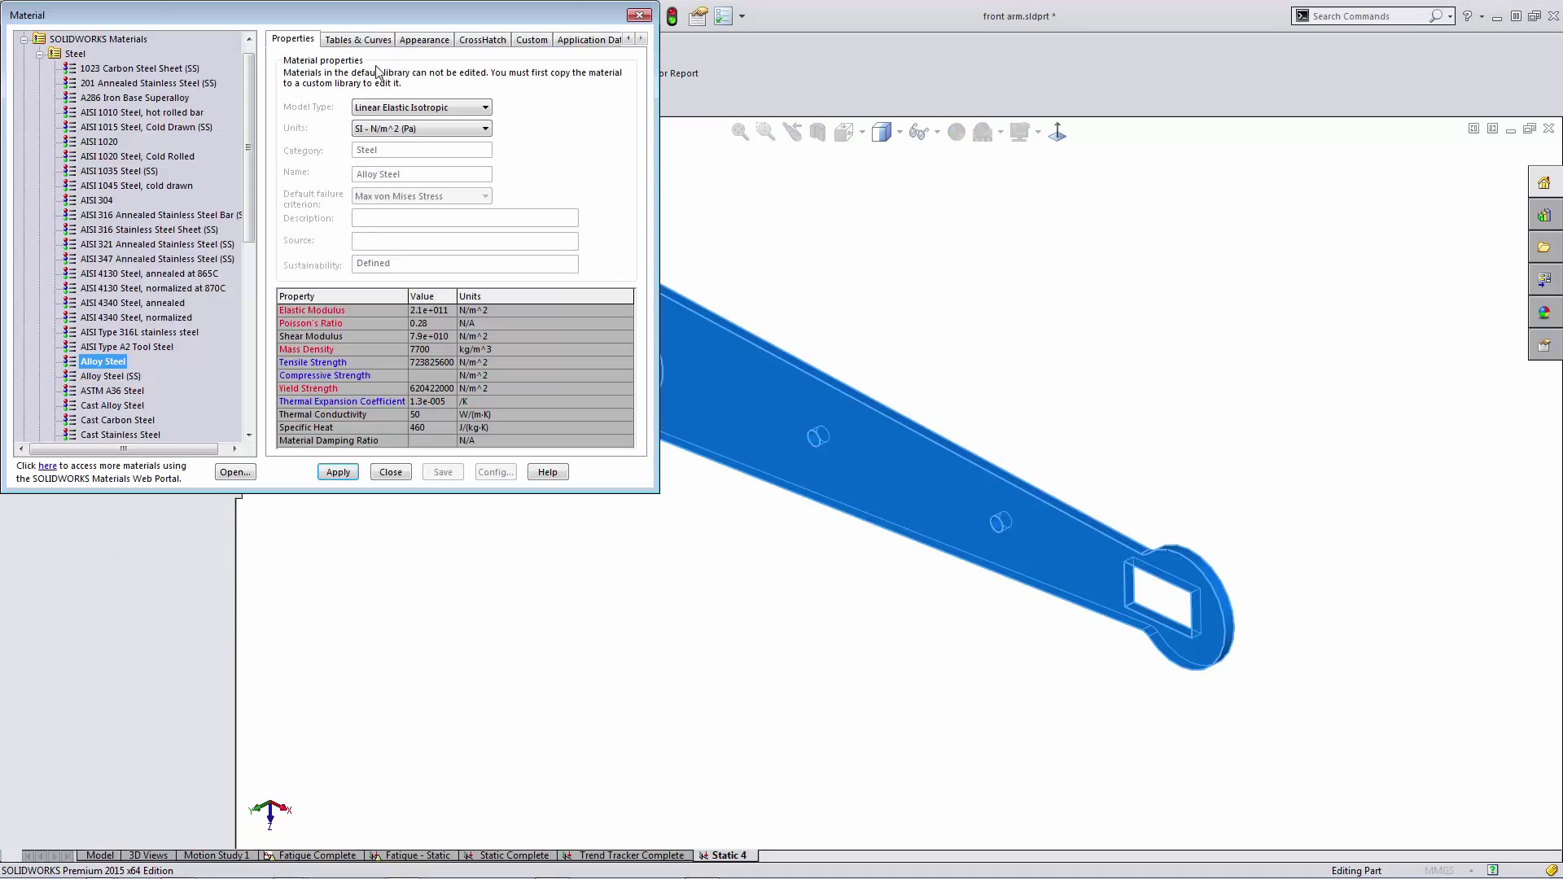
drag(412, 18, 448, 75)
drag(528, 175, 555, 192)
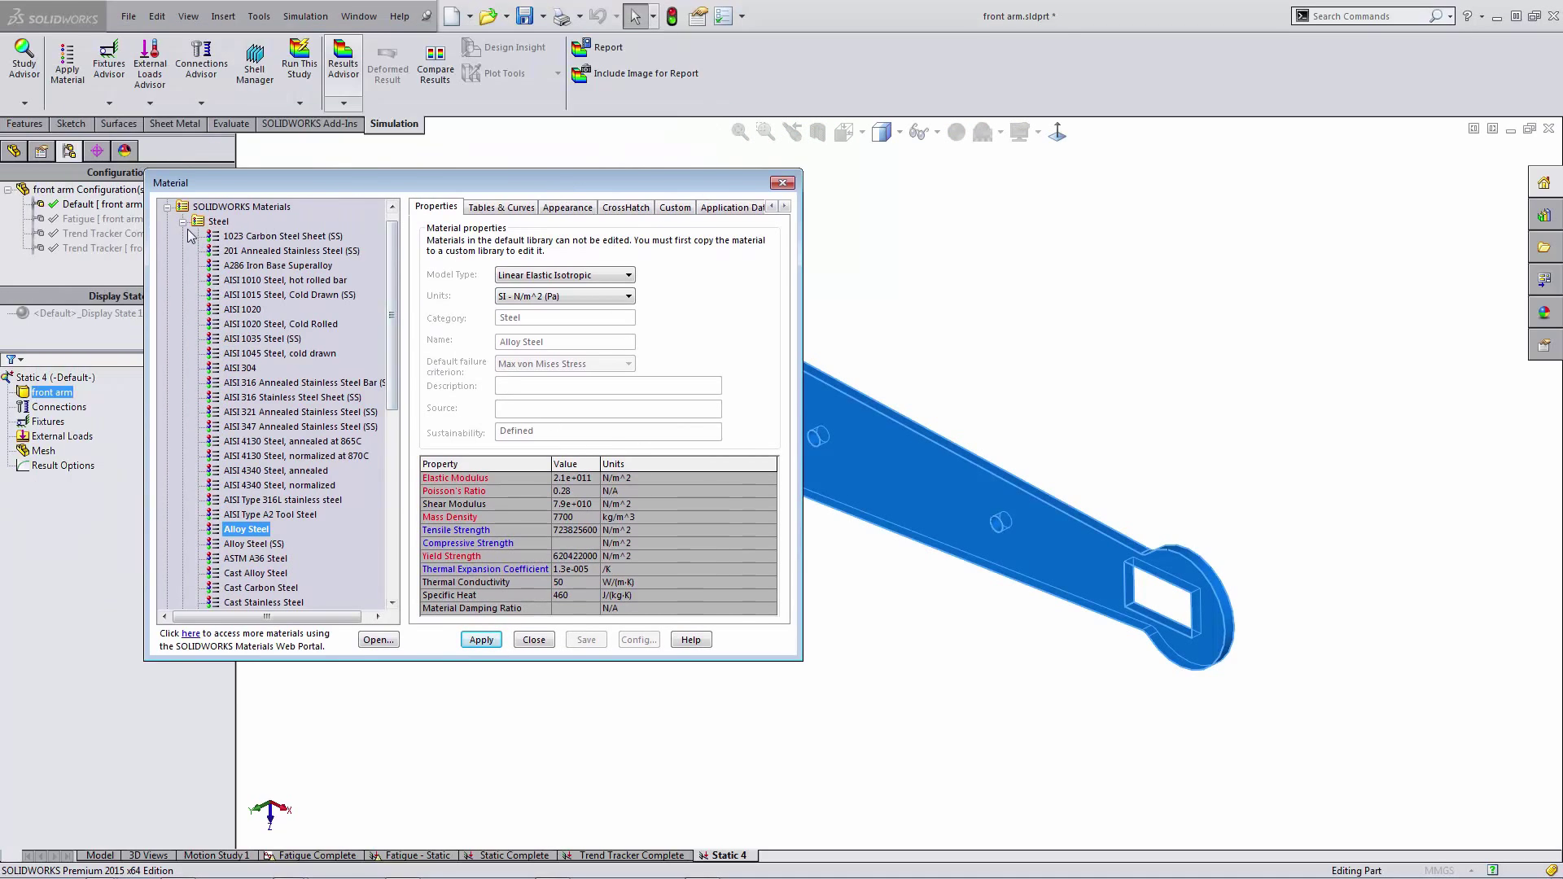
click(244, 324)
click(266, 456)
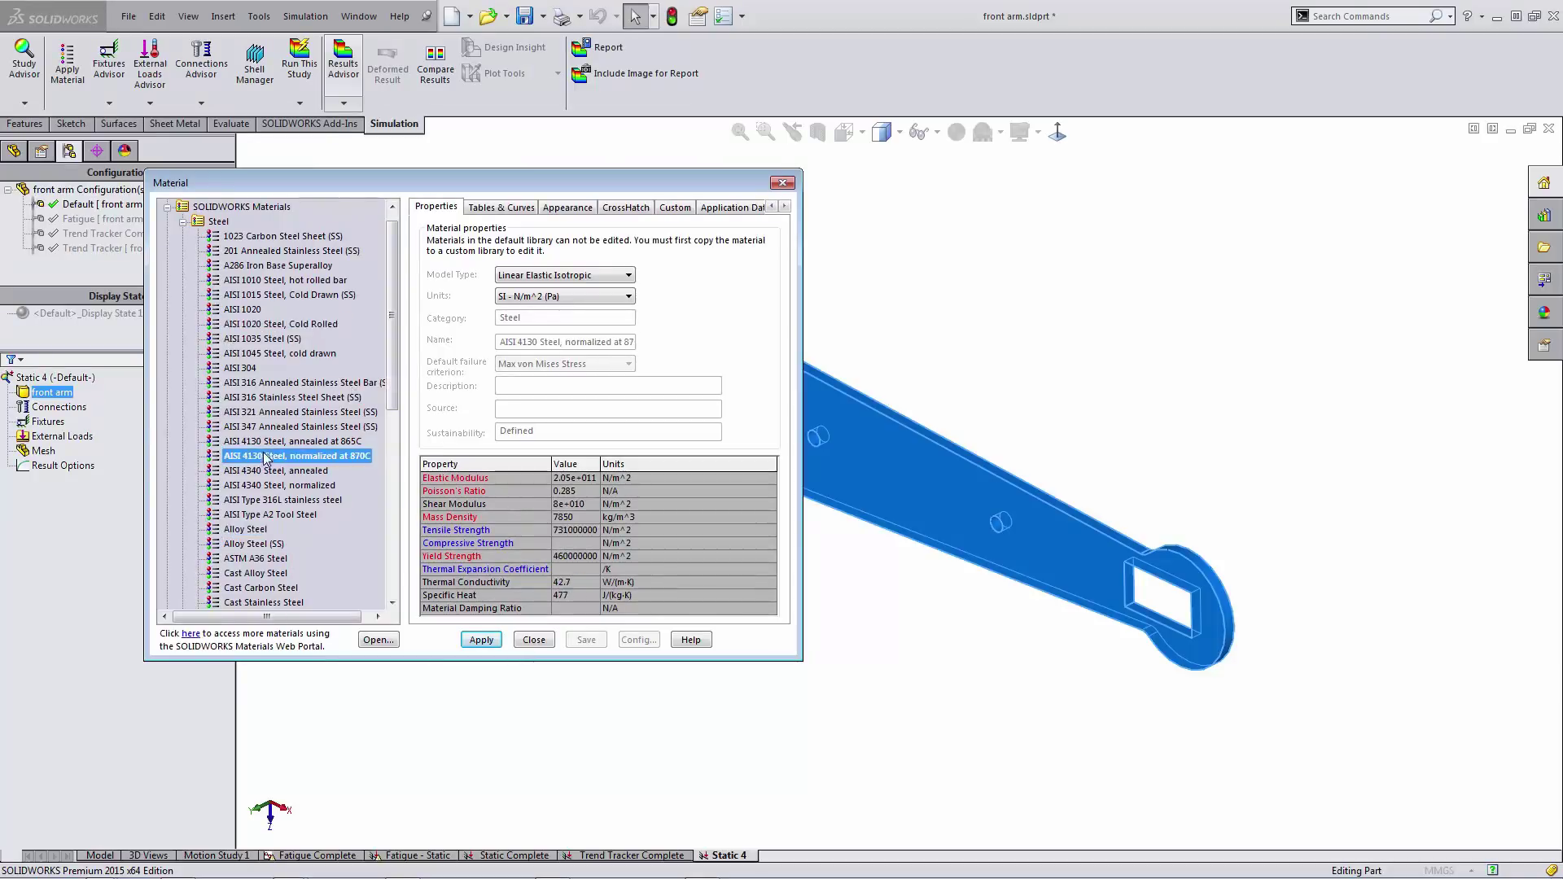
click(276, 560)
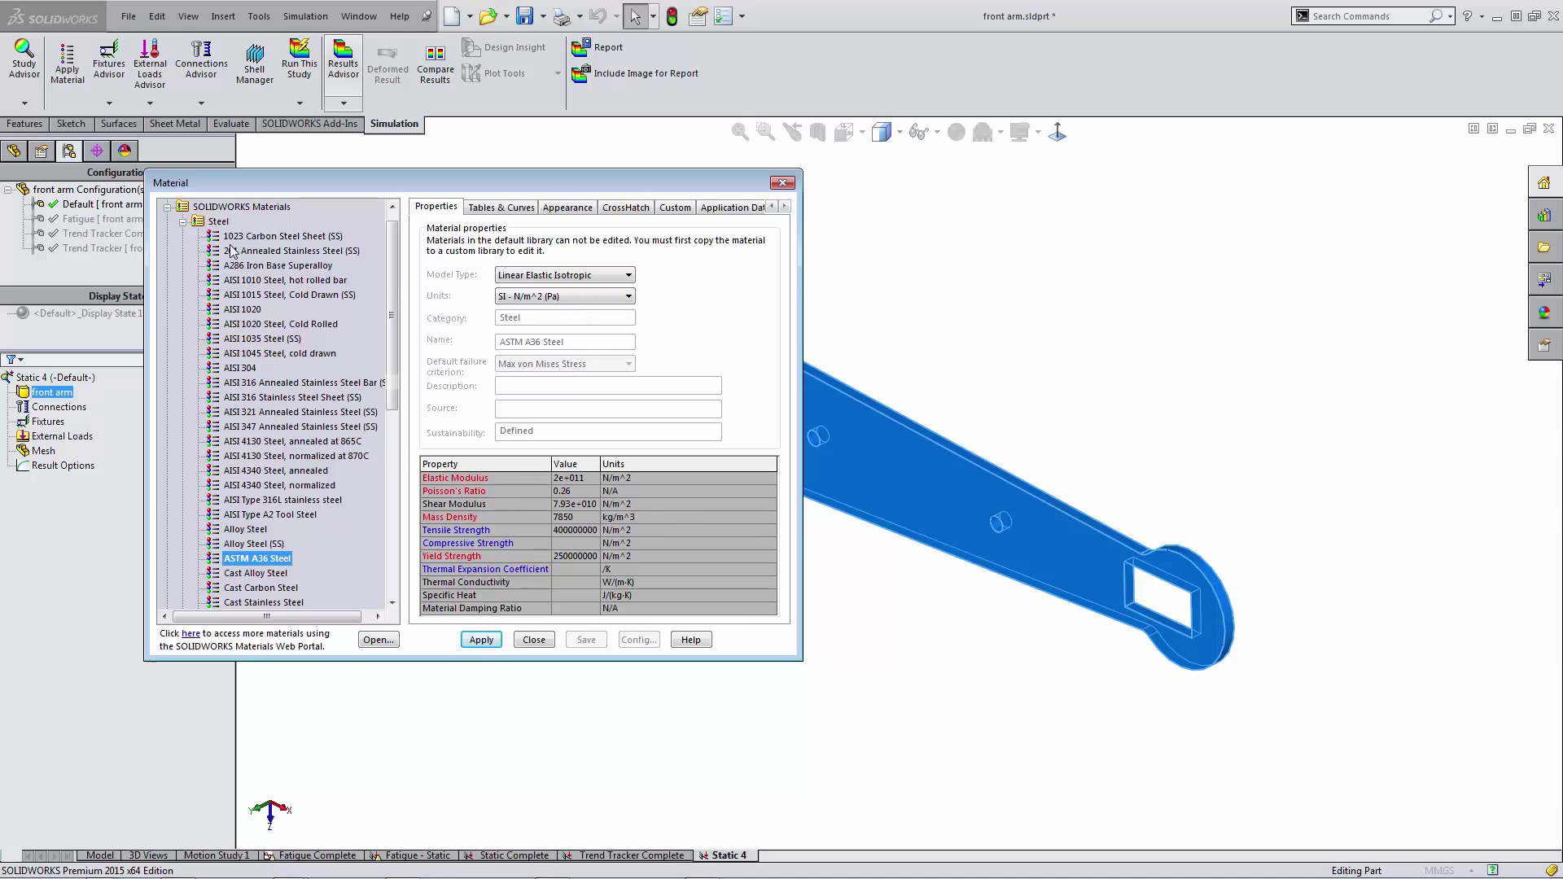
click(184, 221)
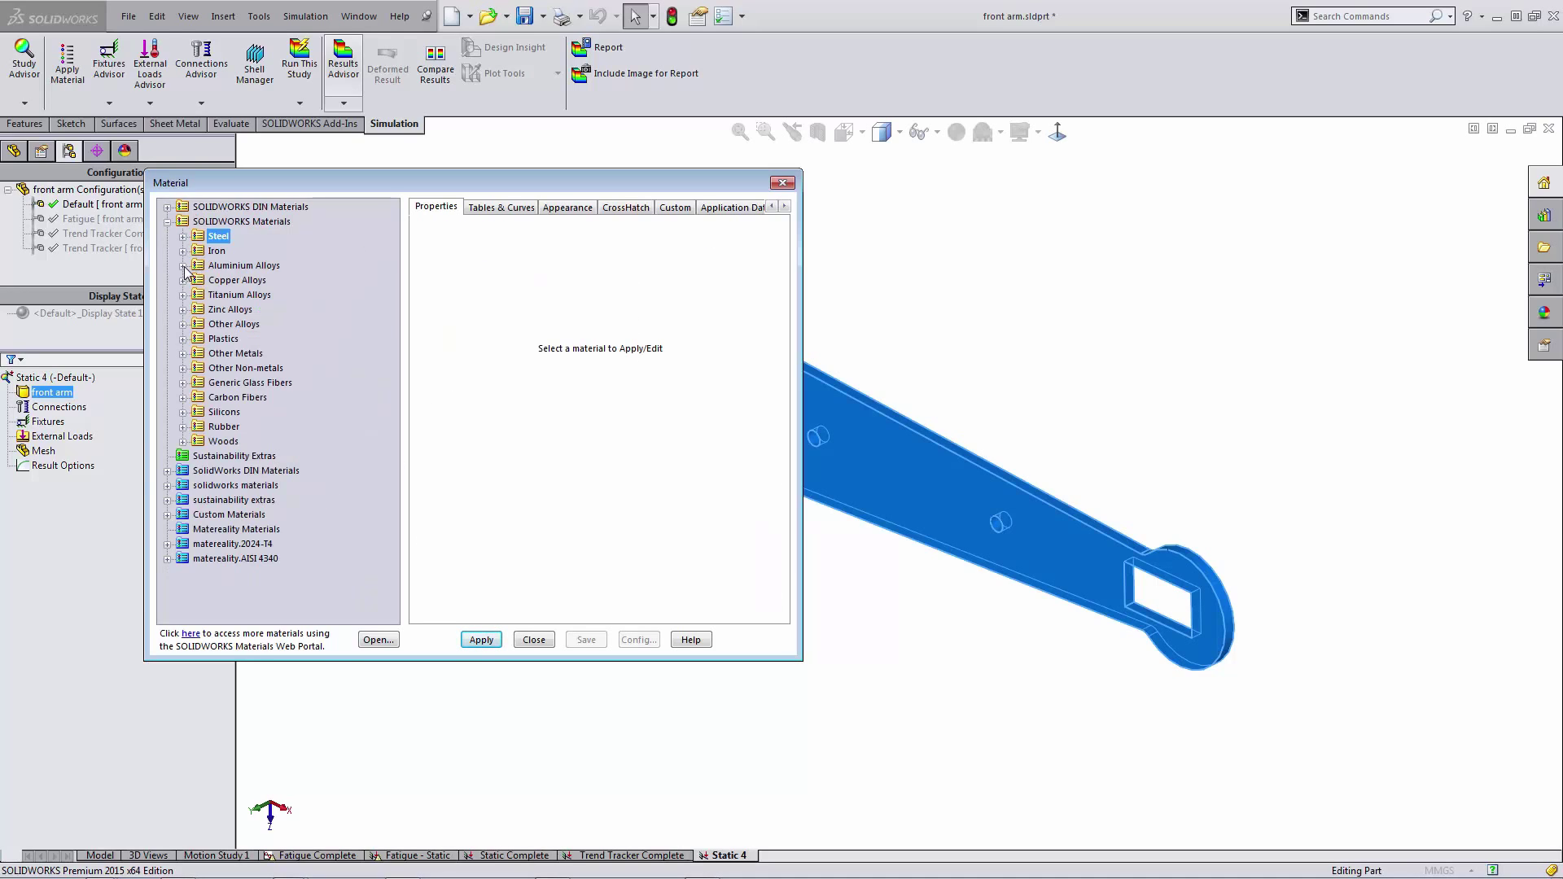
click(184, 267)
click(237, 224)
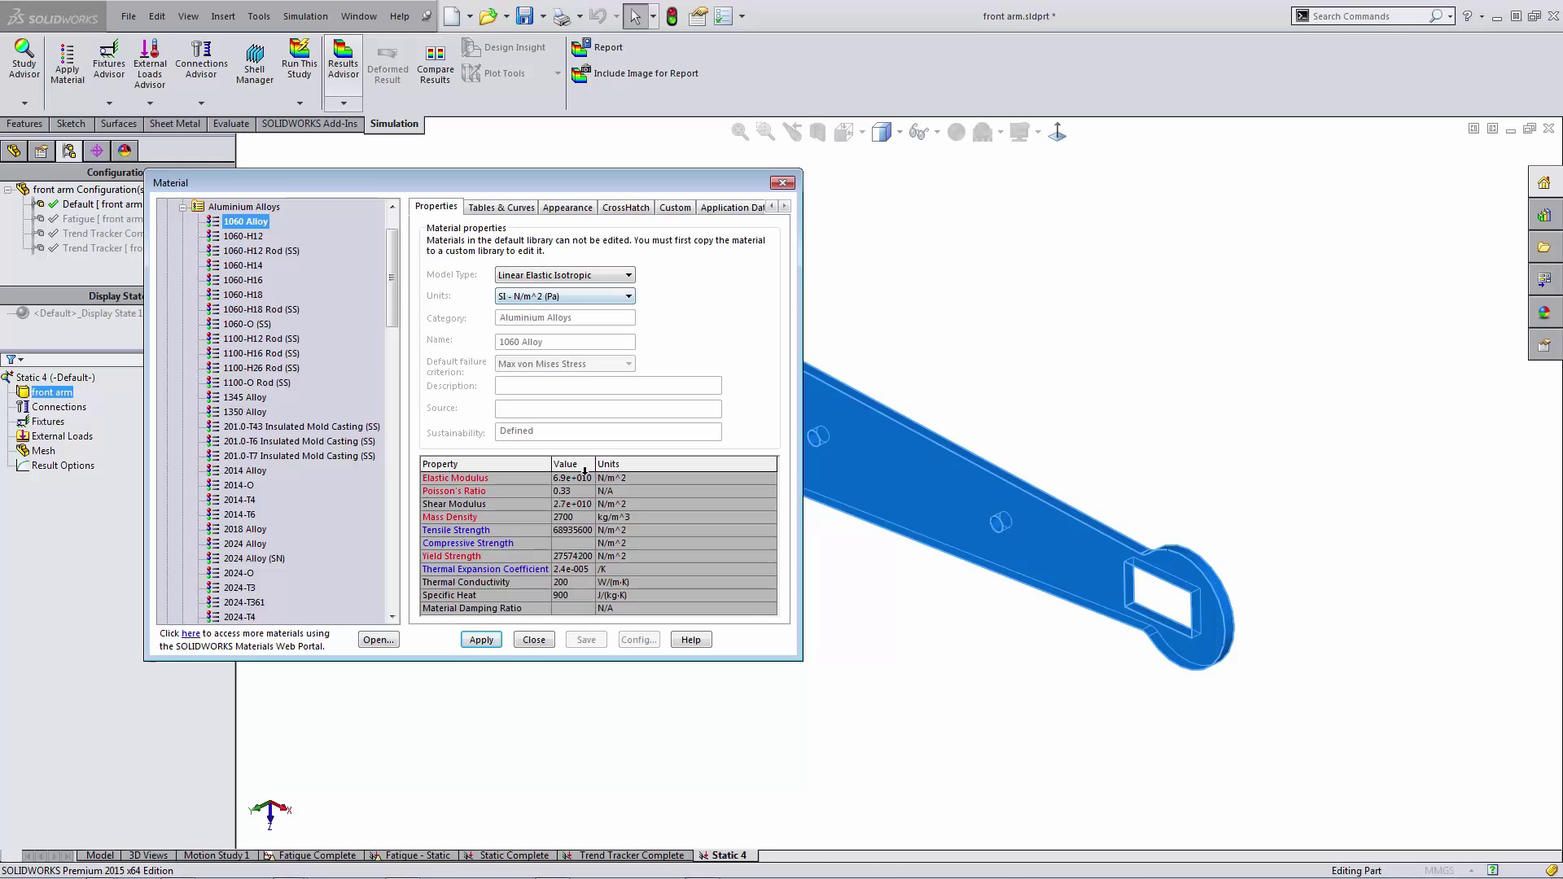
click(481, 640)
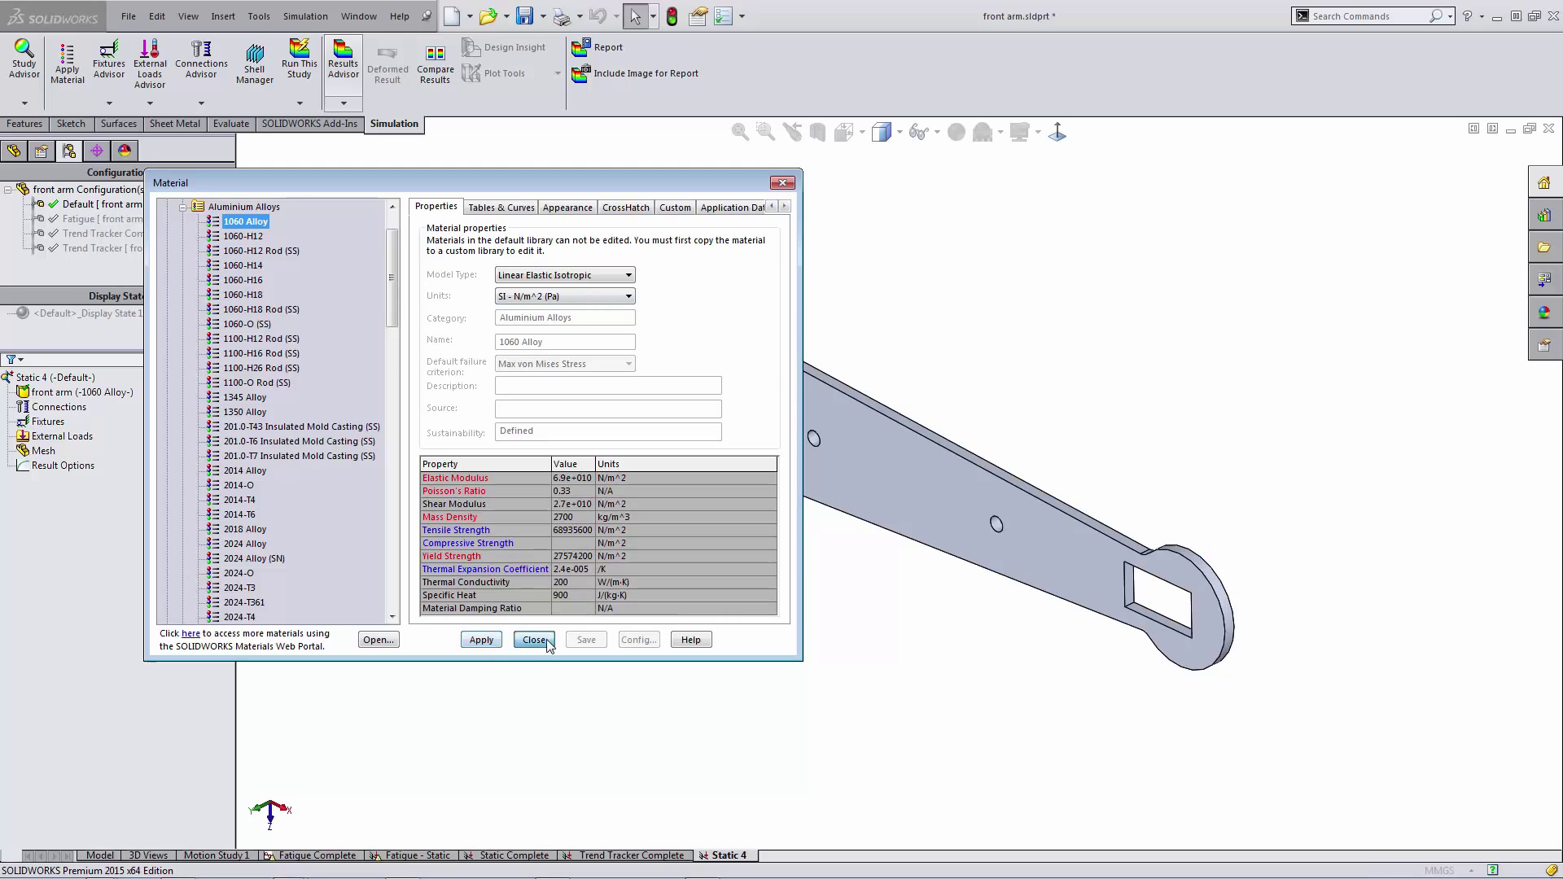
click(534, 640)
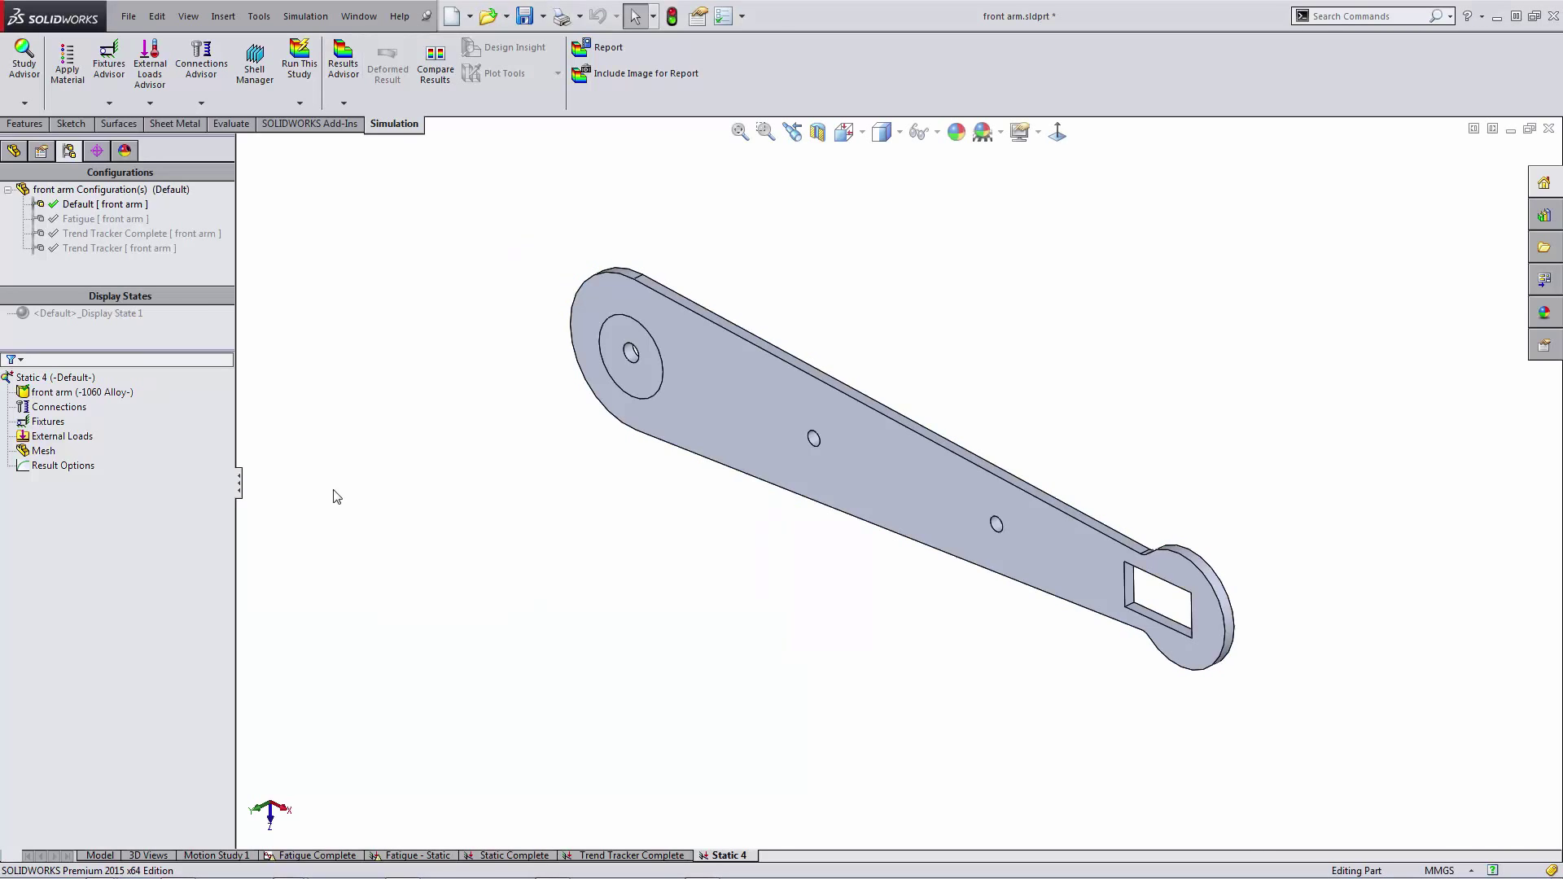
- Add a Fixed Geometry fixture on the circular face around the hole at the arm's wide end
right_click(55, 421)
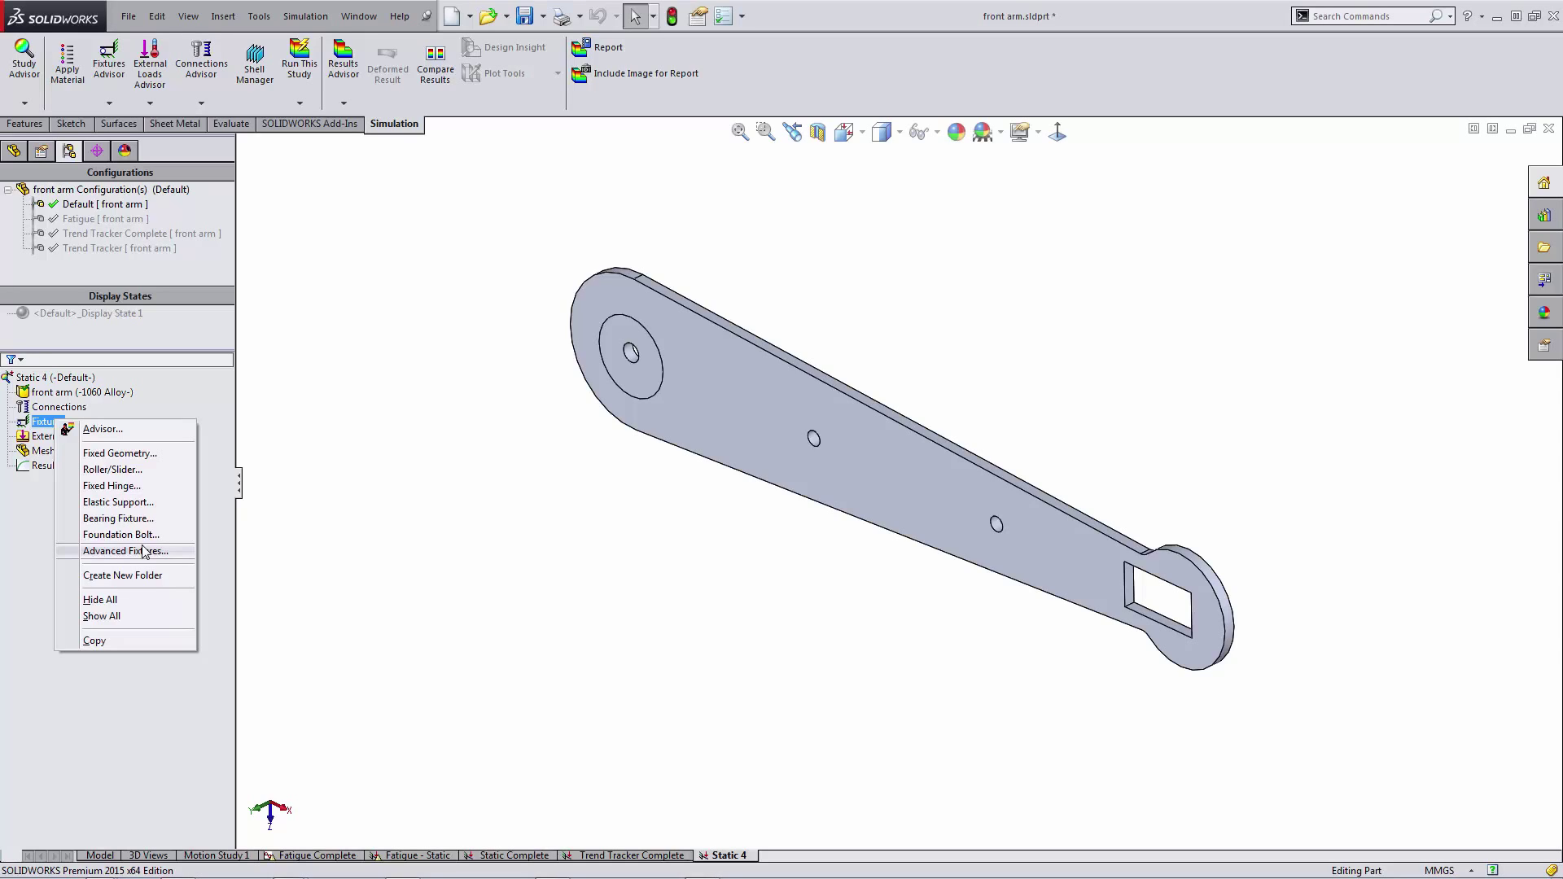
click(120, 454)
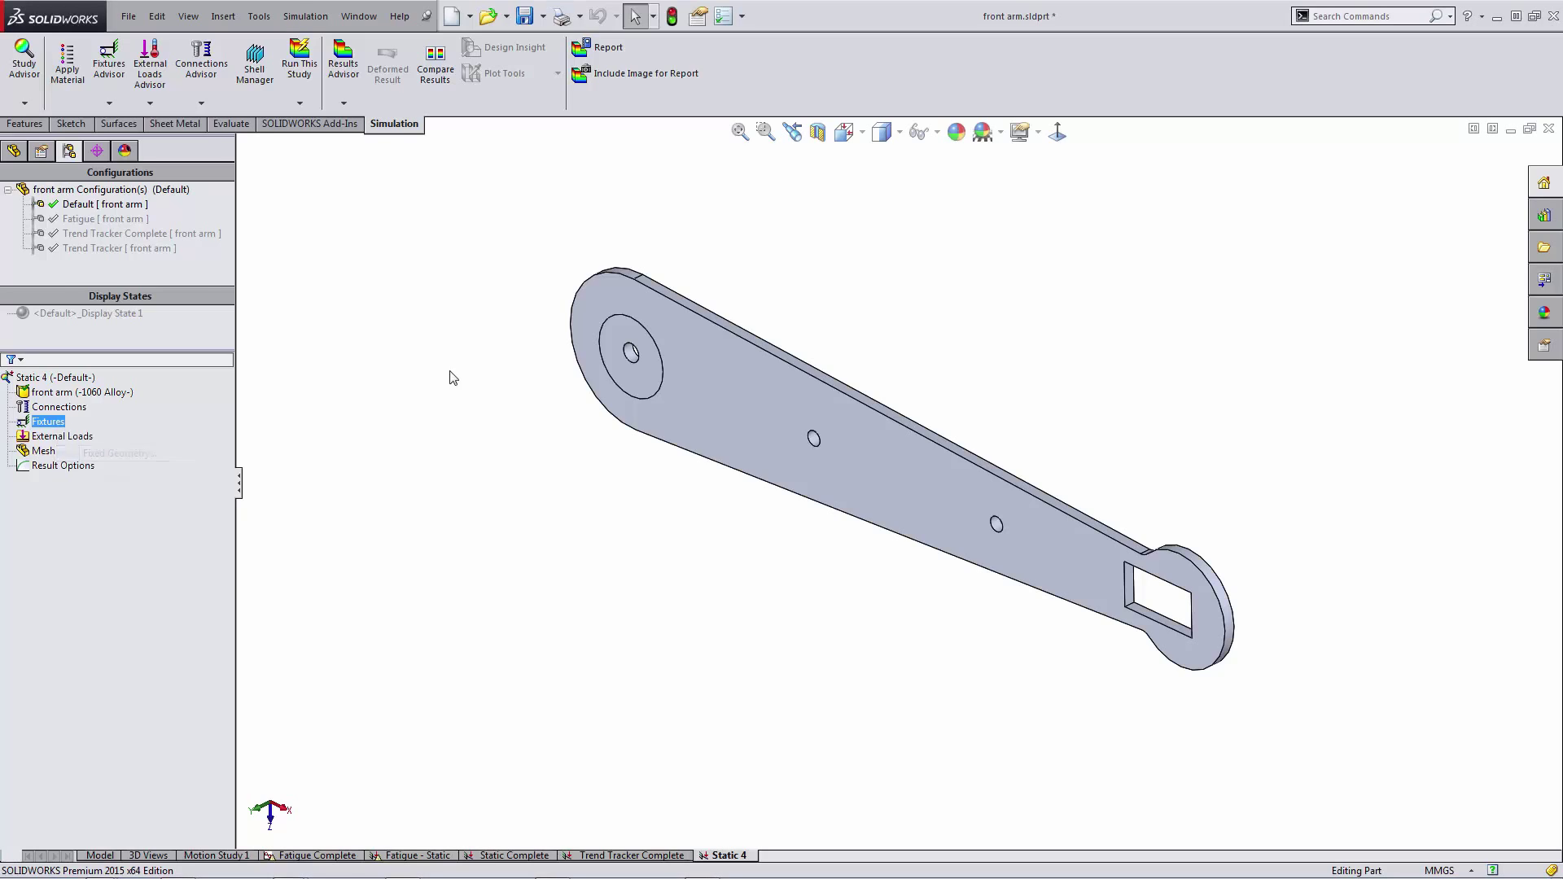
click(640, 378)
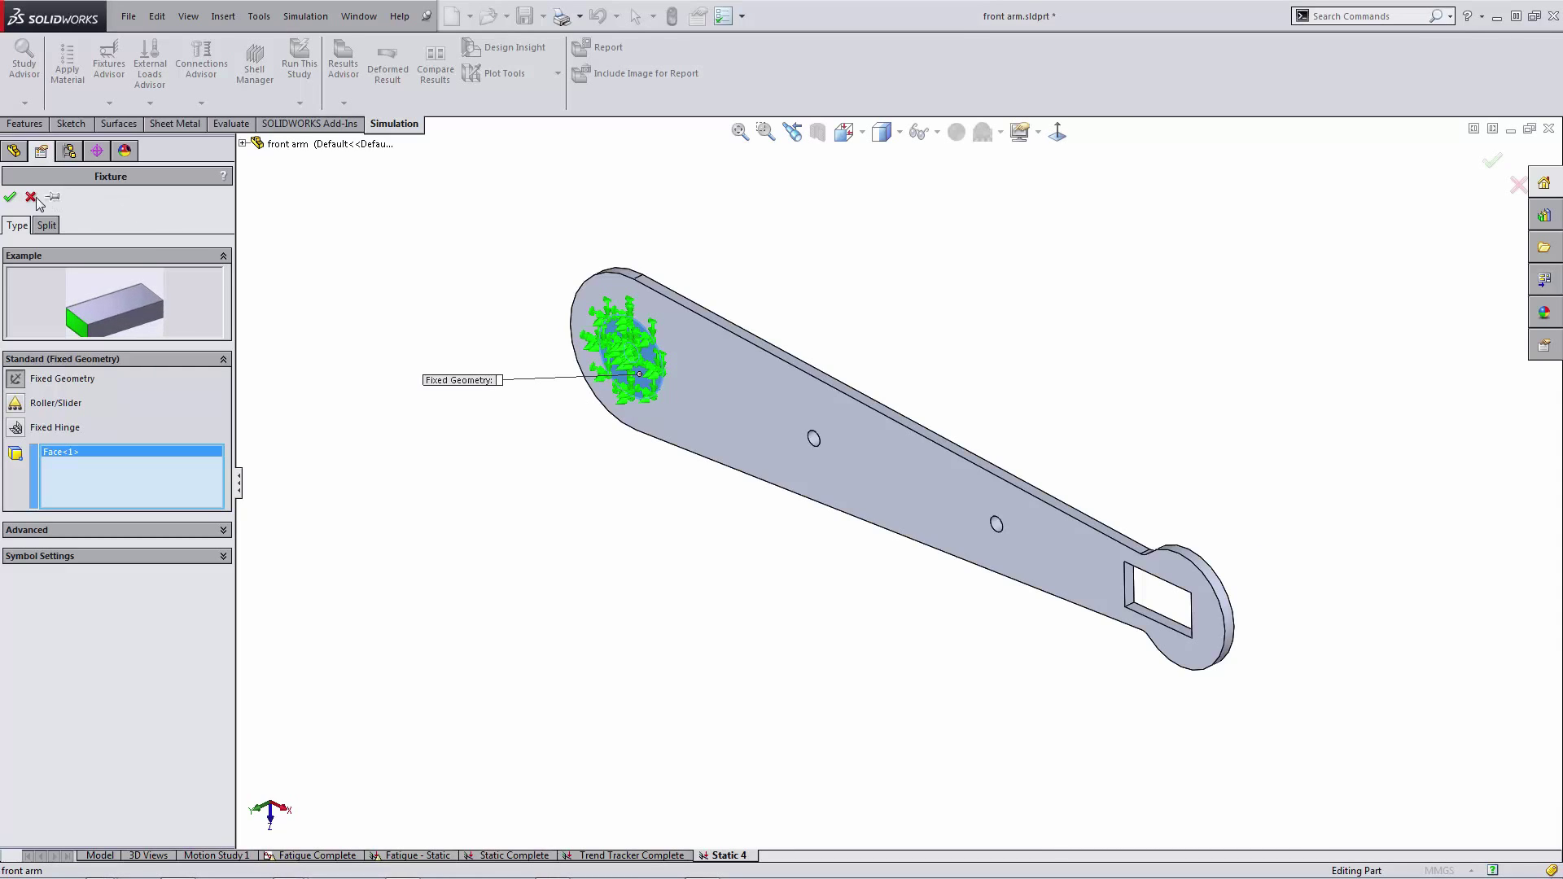
click(9, 197)
- Apply a 5 lbf force normal to the lower inner face of the rectangular cutout at the arm's narrow end
right_click(80, 453)
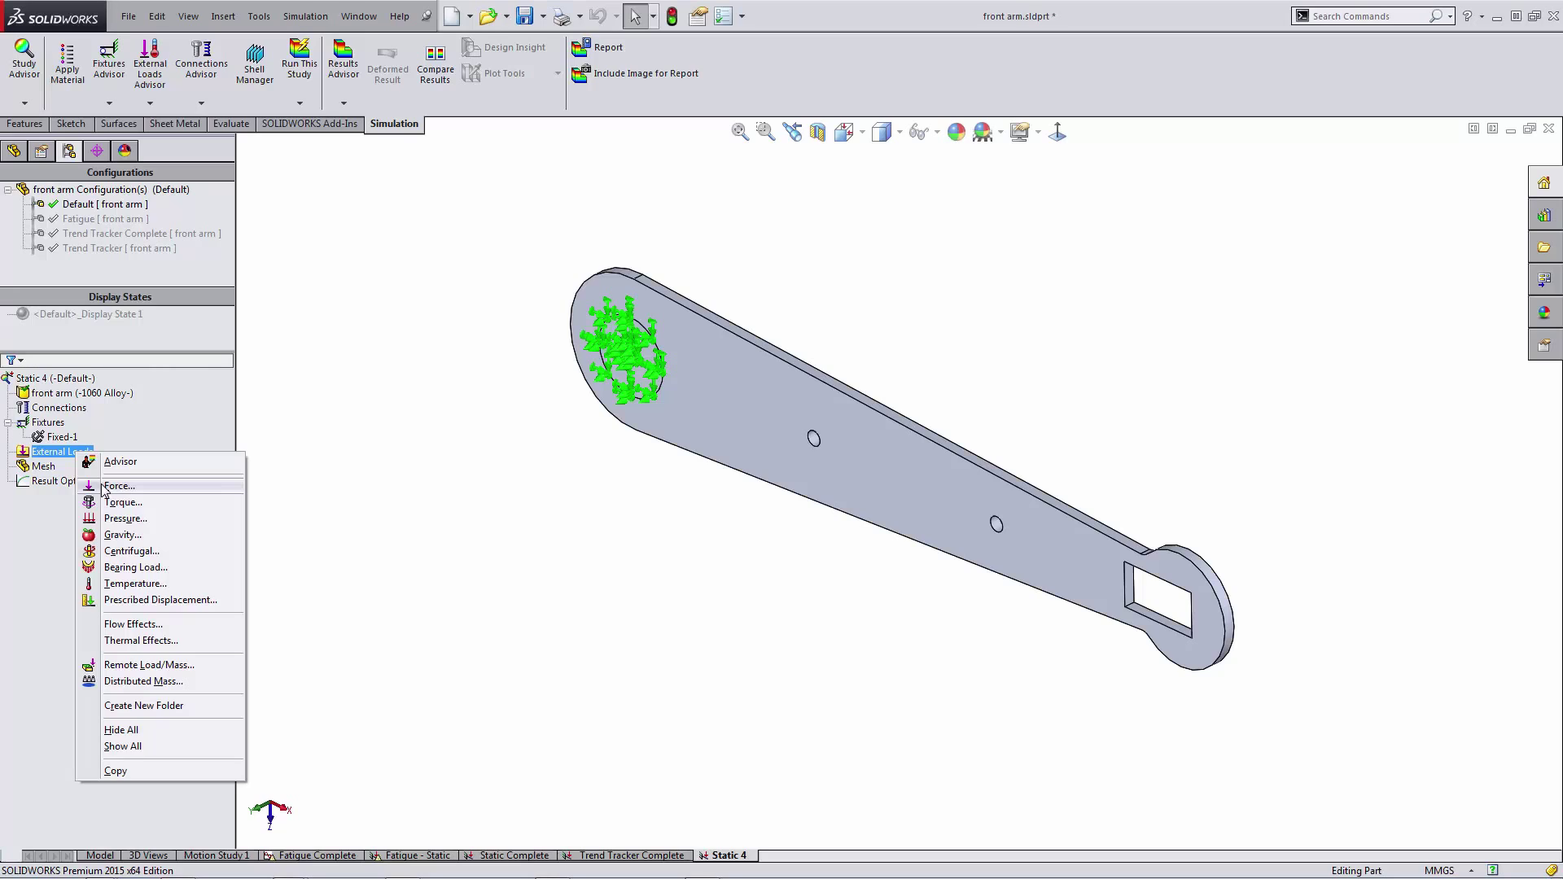
click(101, 485)
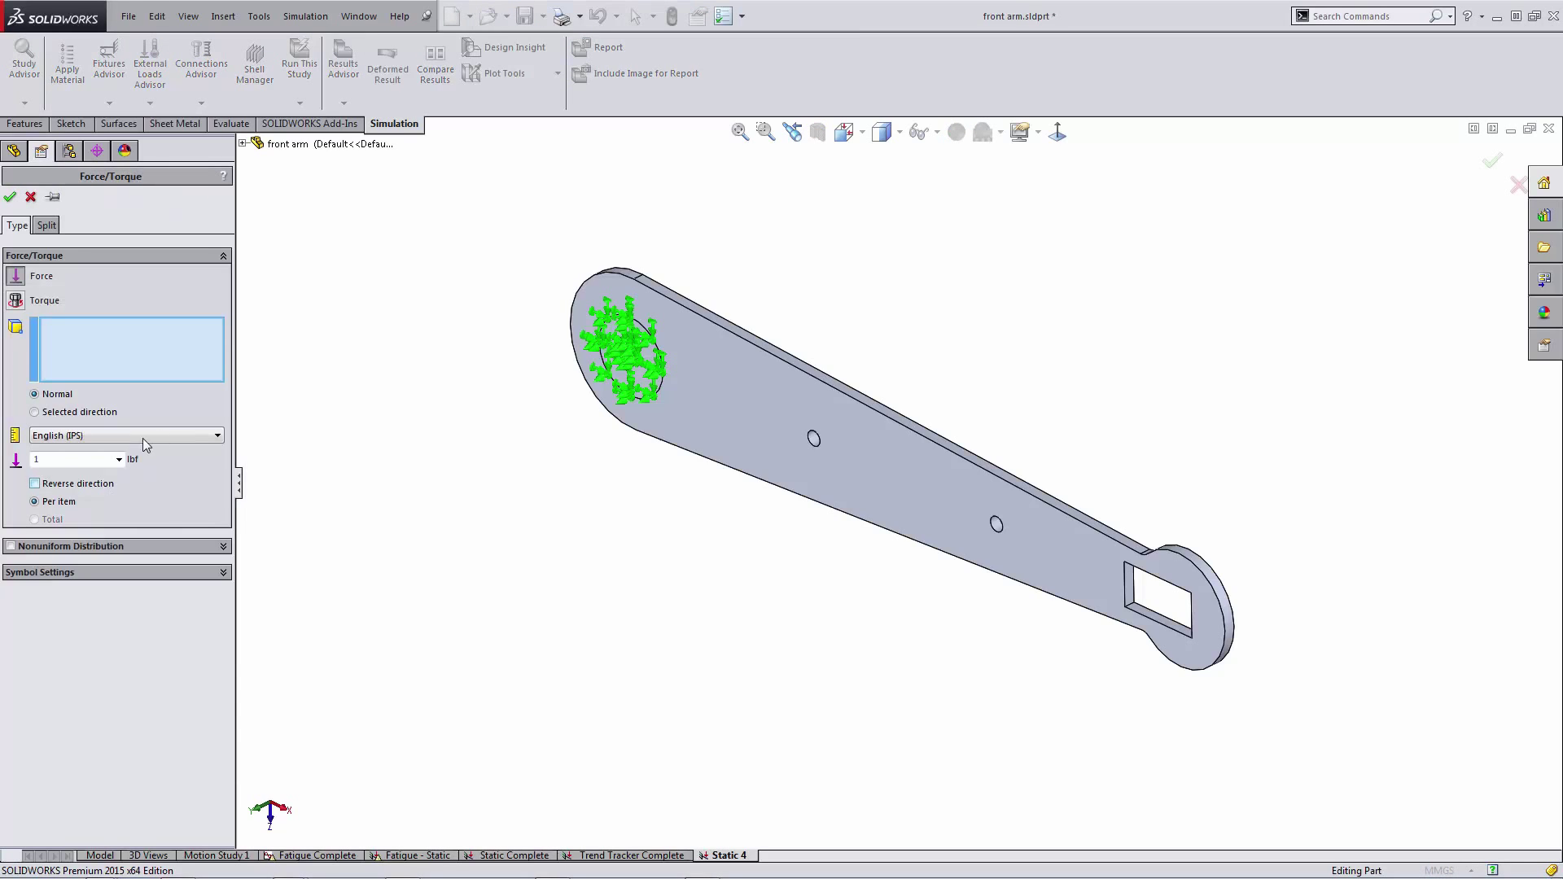
click(1159, 617)
double_click(85, 462)
text(5)
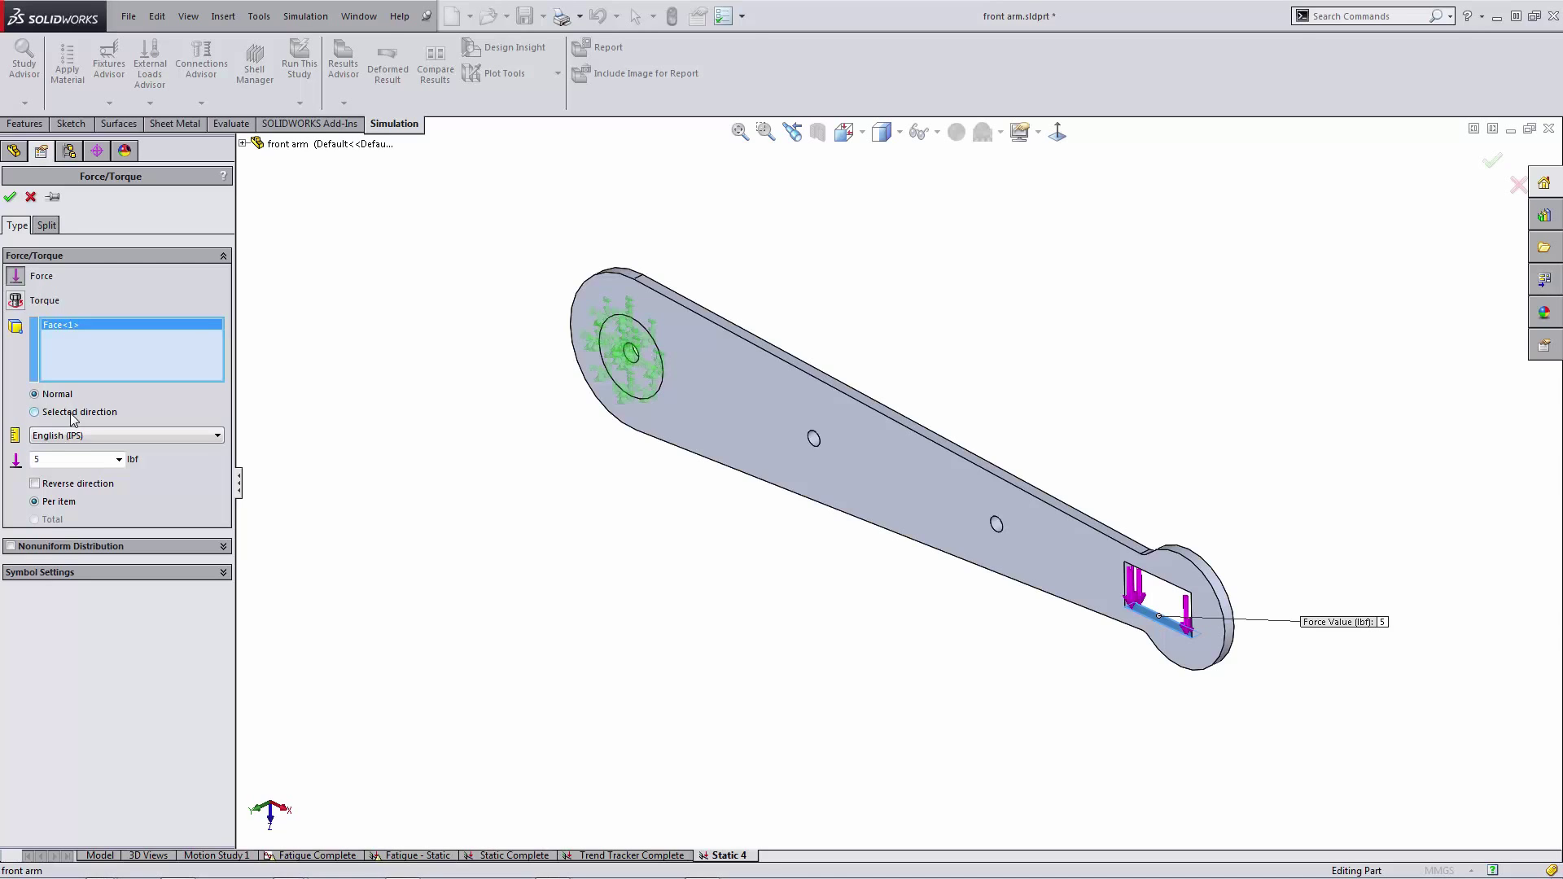
click(9, 196)
click(69, 459)
right_click(69, 458)
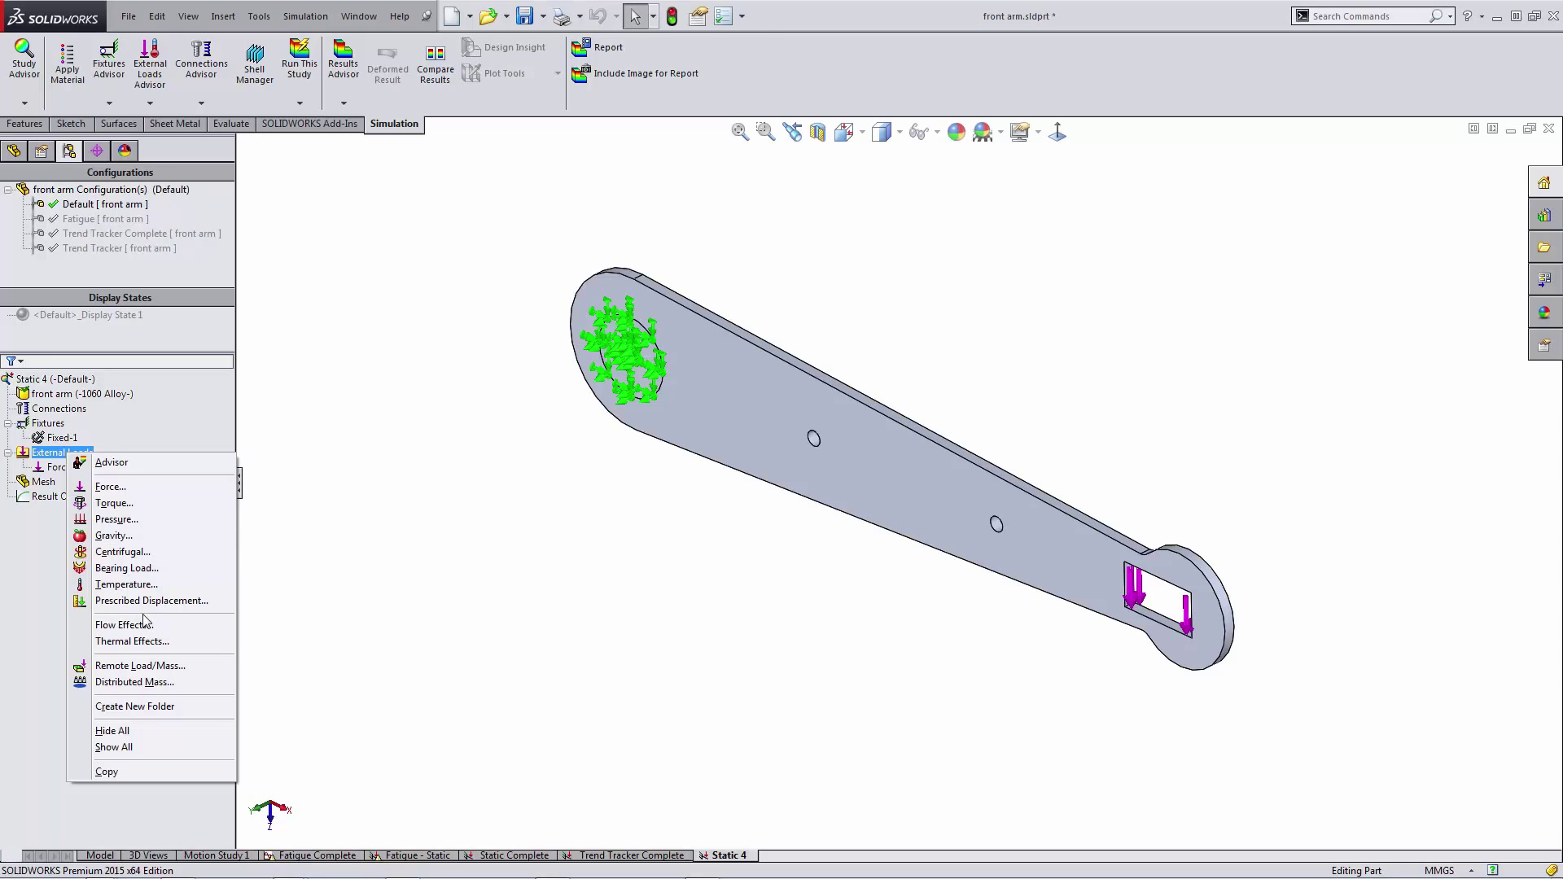
click(363, 487)
- Generate a solid mesh of the front arm for the static study
click(39, 484)
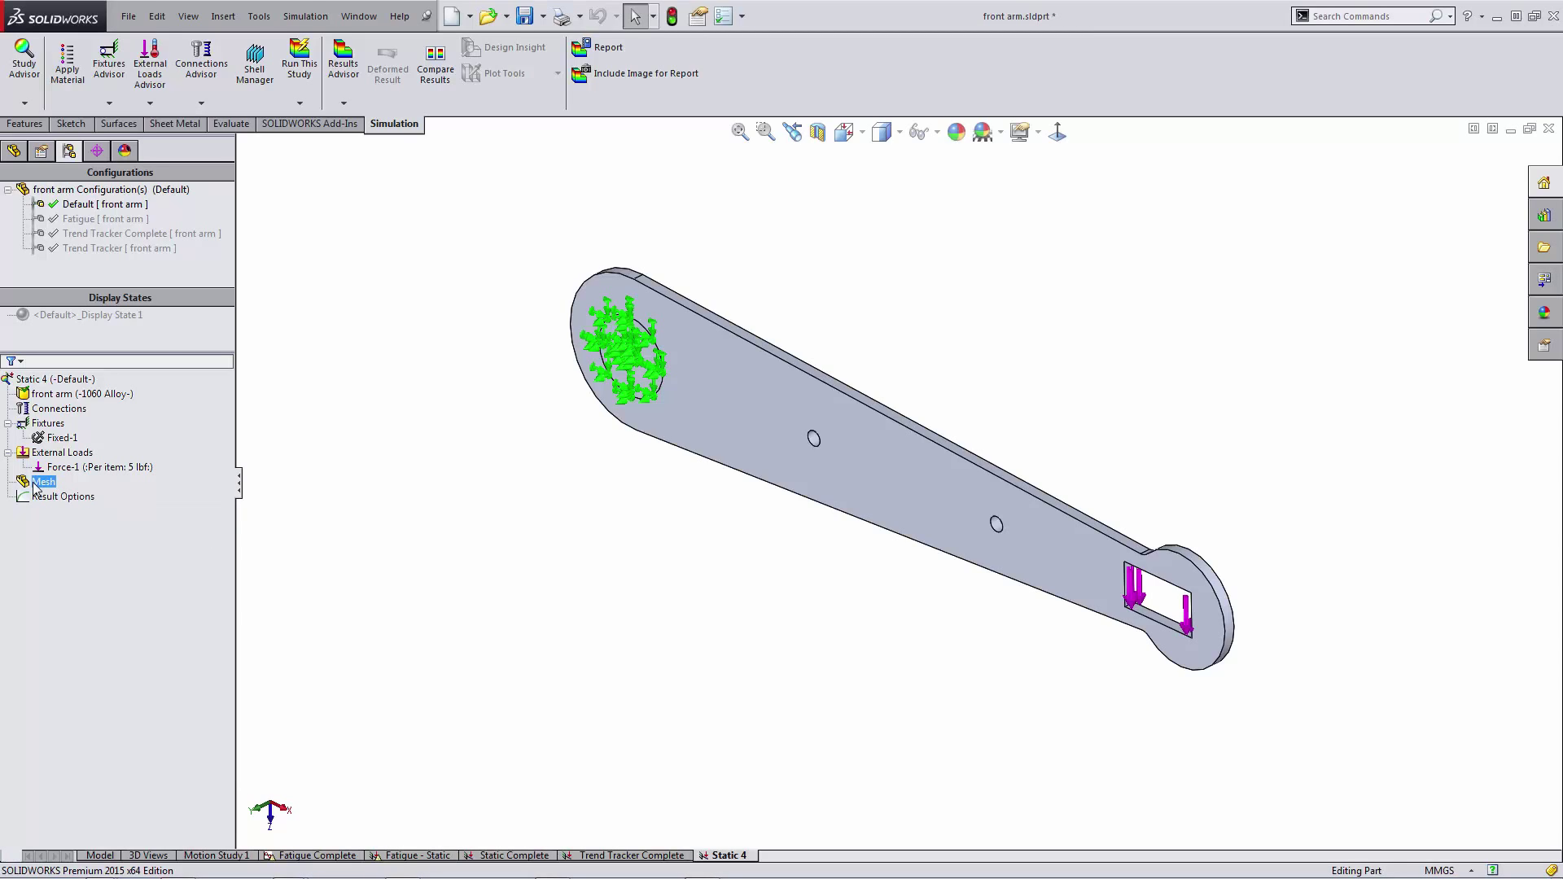
right_click(36, 486)
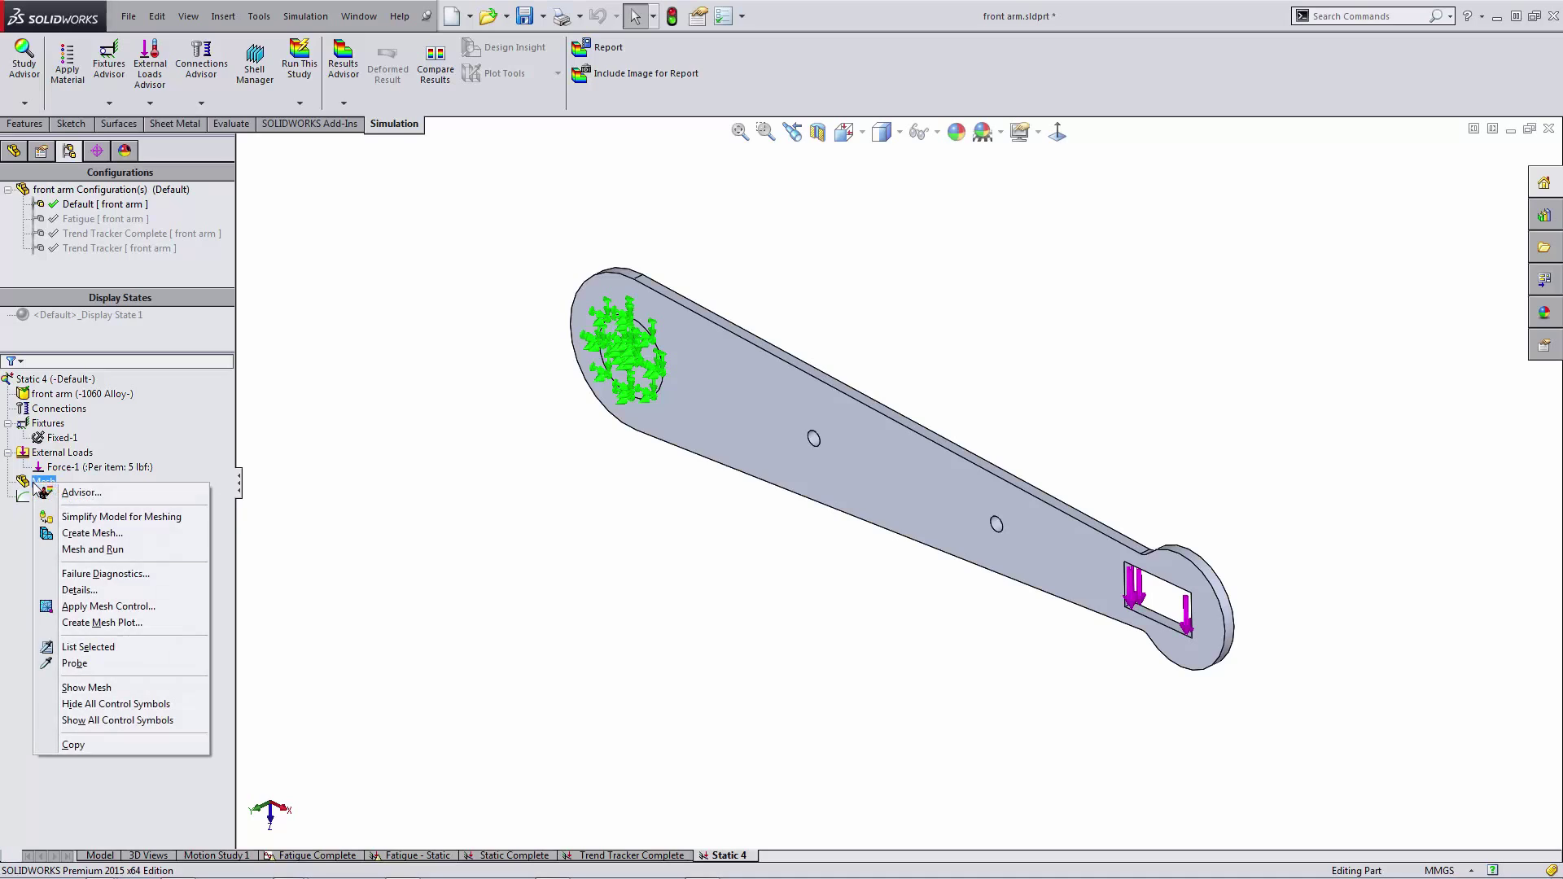
click(91, 534)
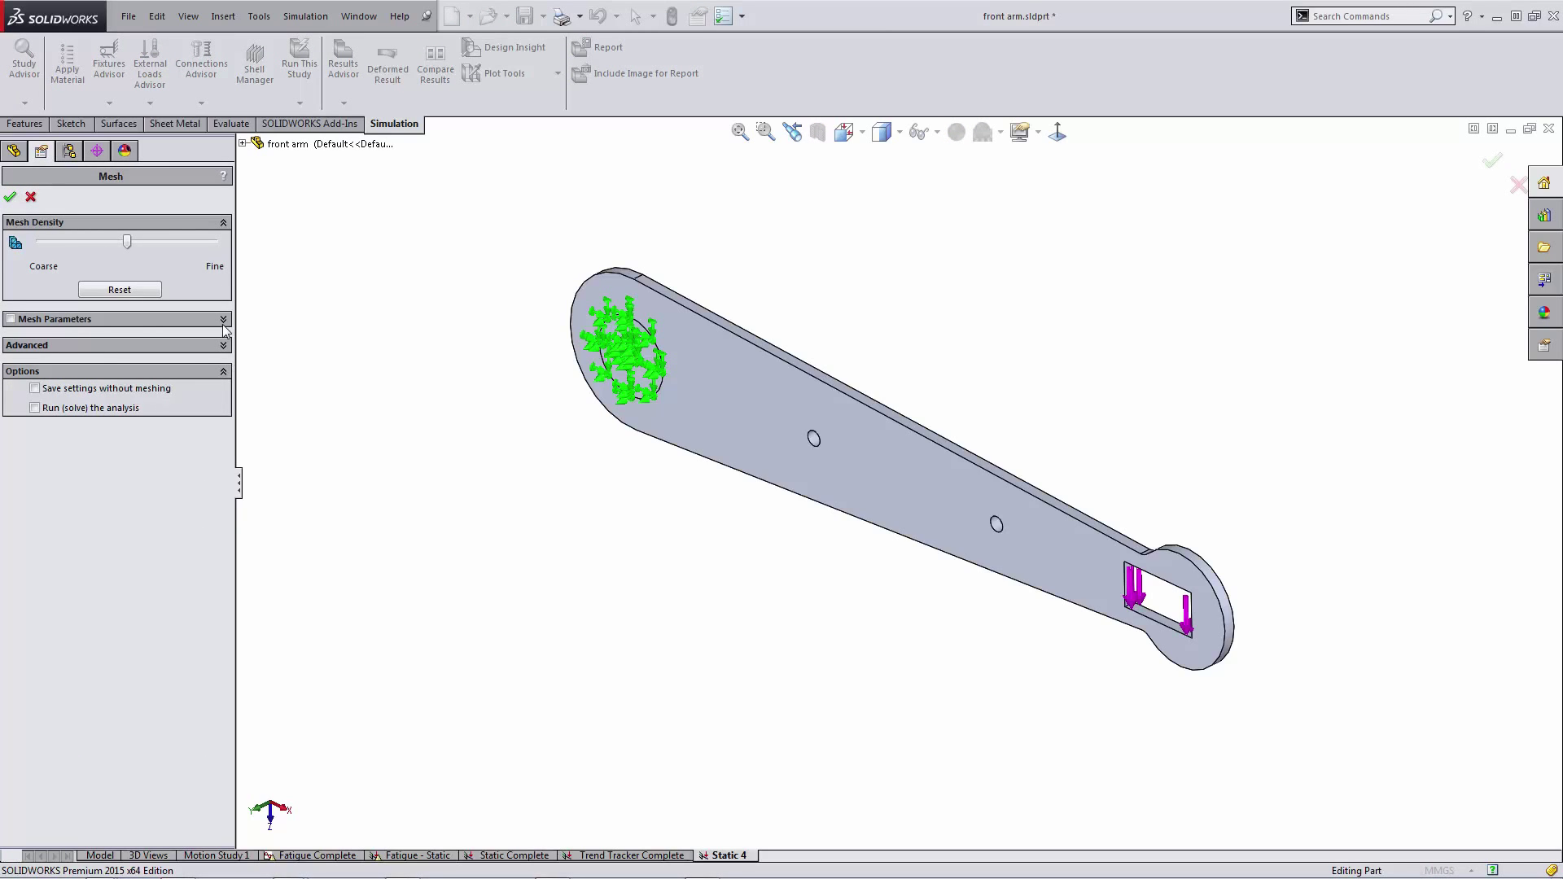
click(223, 321)
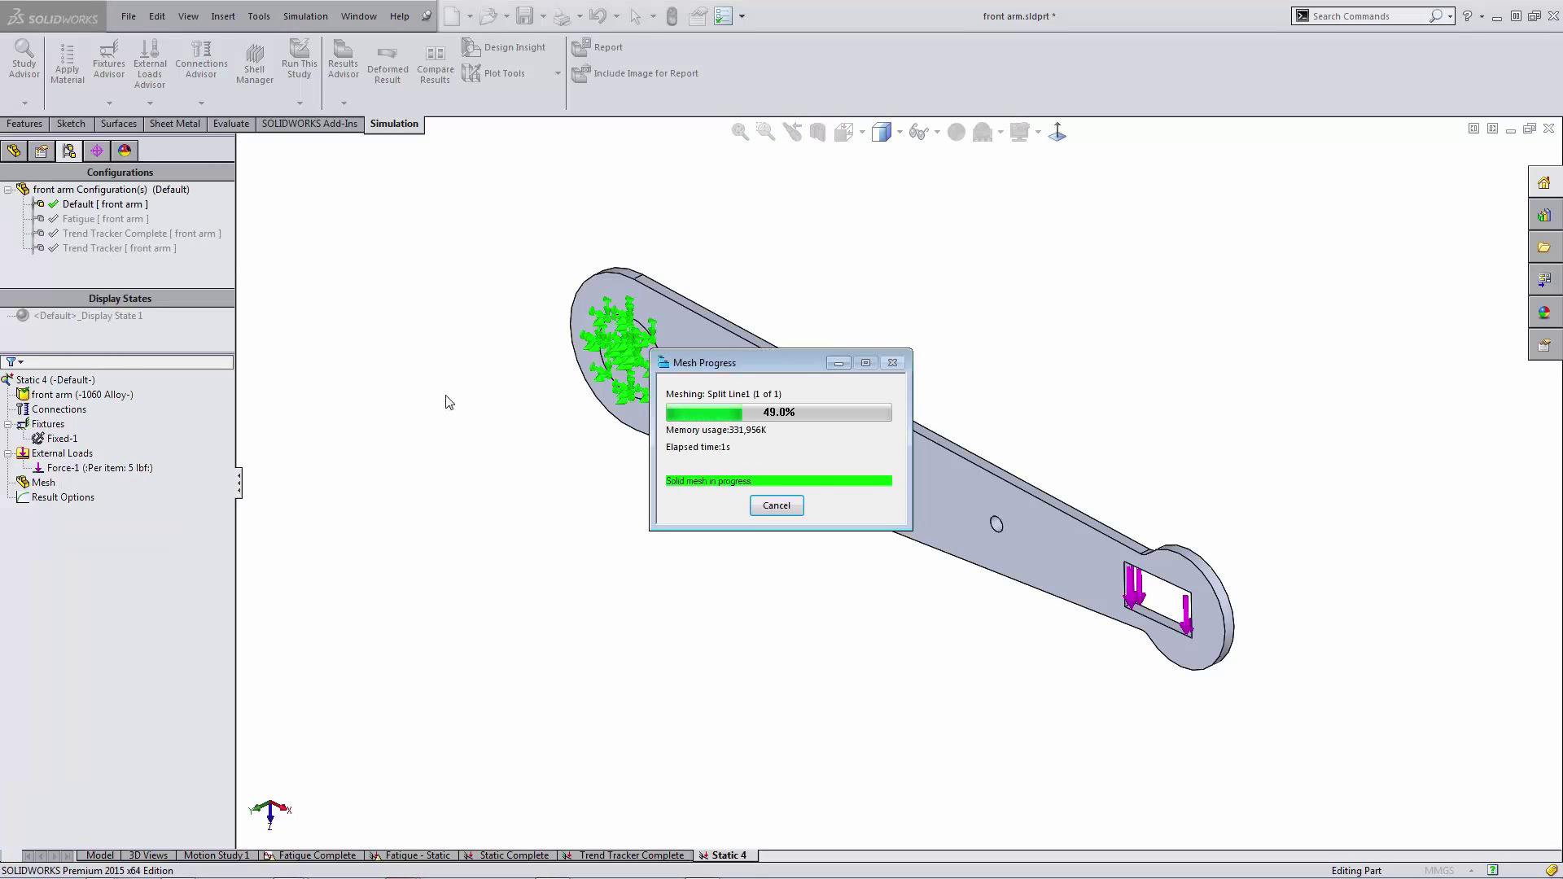
middle_drag(861, 603, 898, 611)
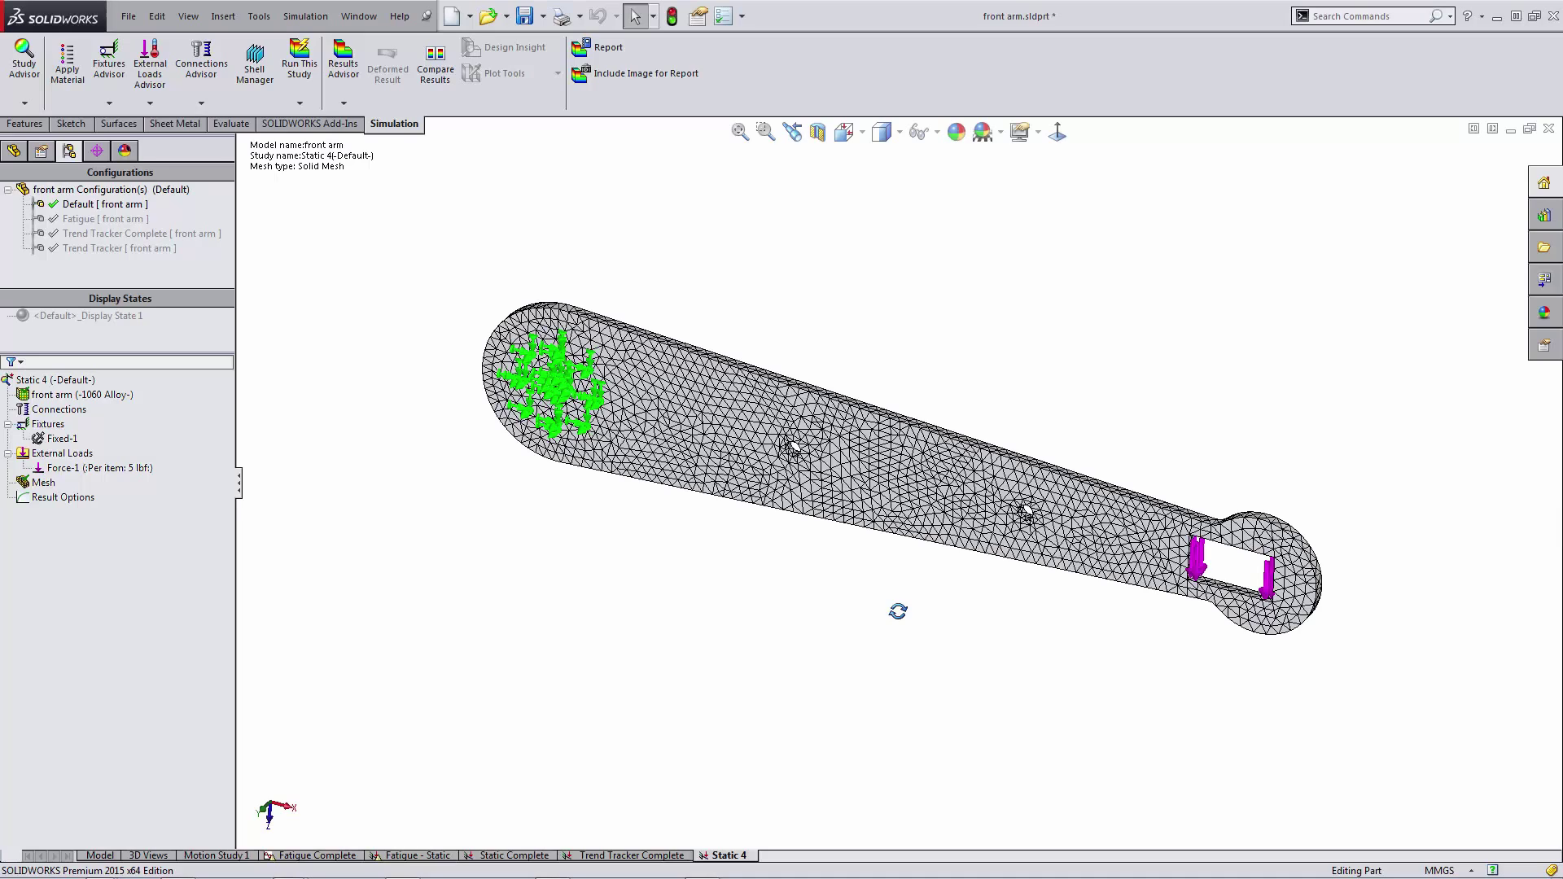
scroll(1027, 511, down, 2)
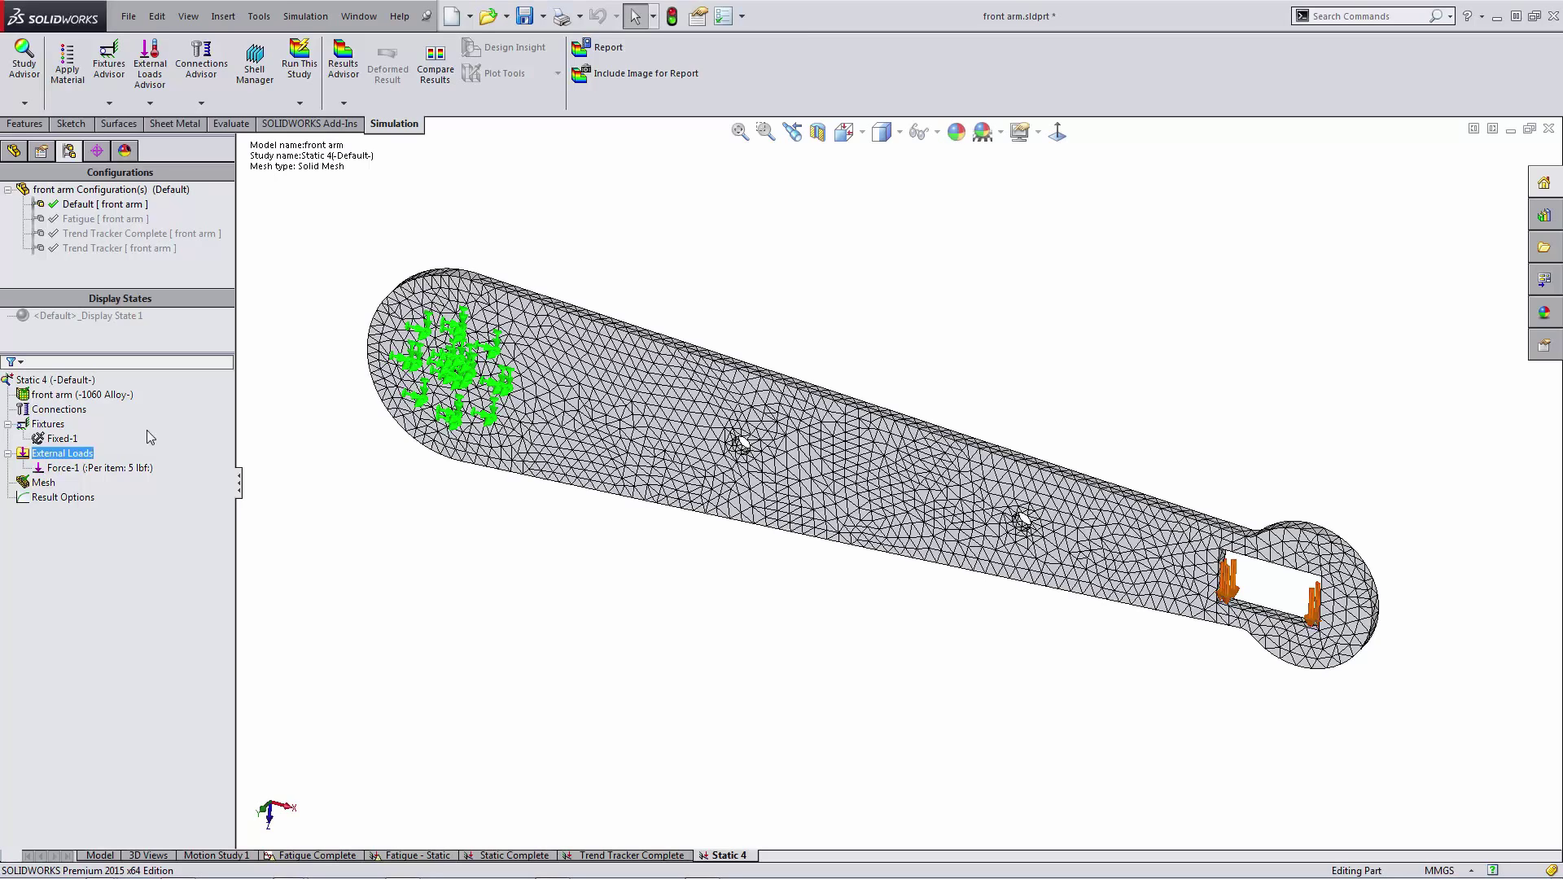
- Run the static study on the meshed front arm
click(37, 484)
click(57, 381)
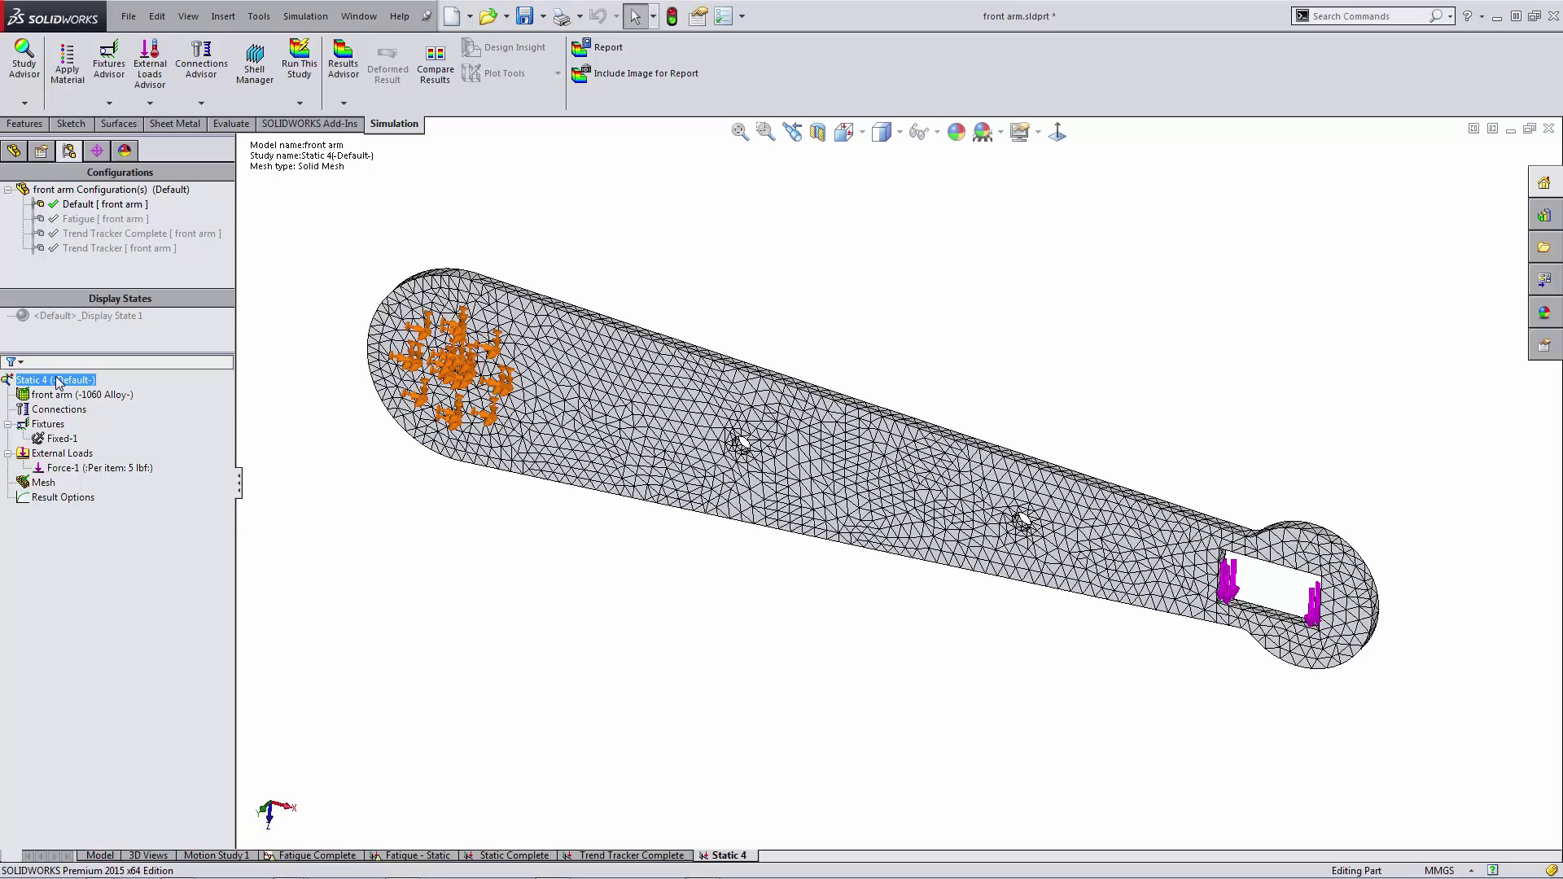
right_click(58, 381)
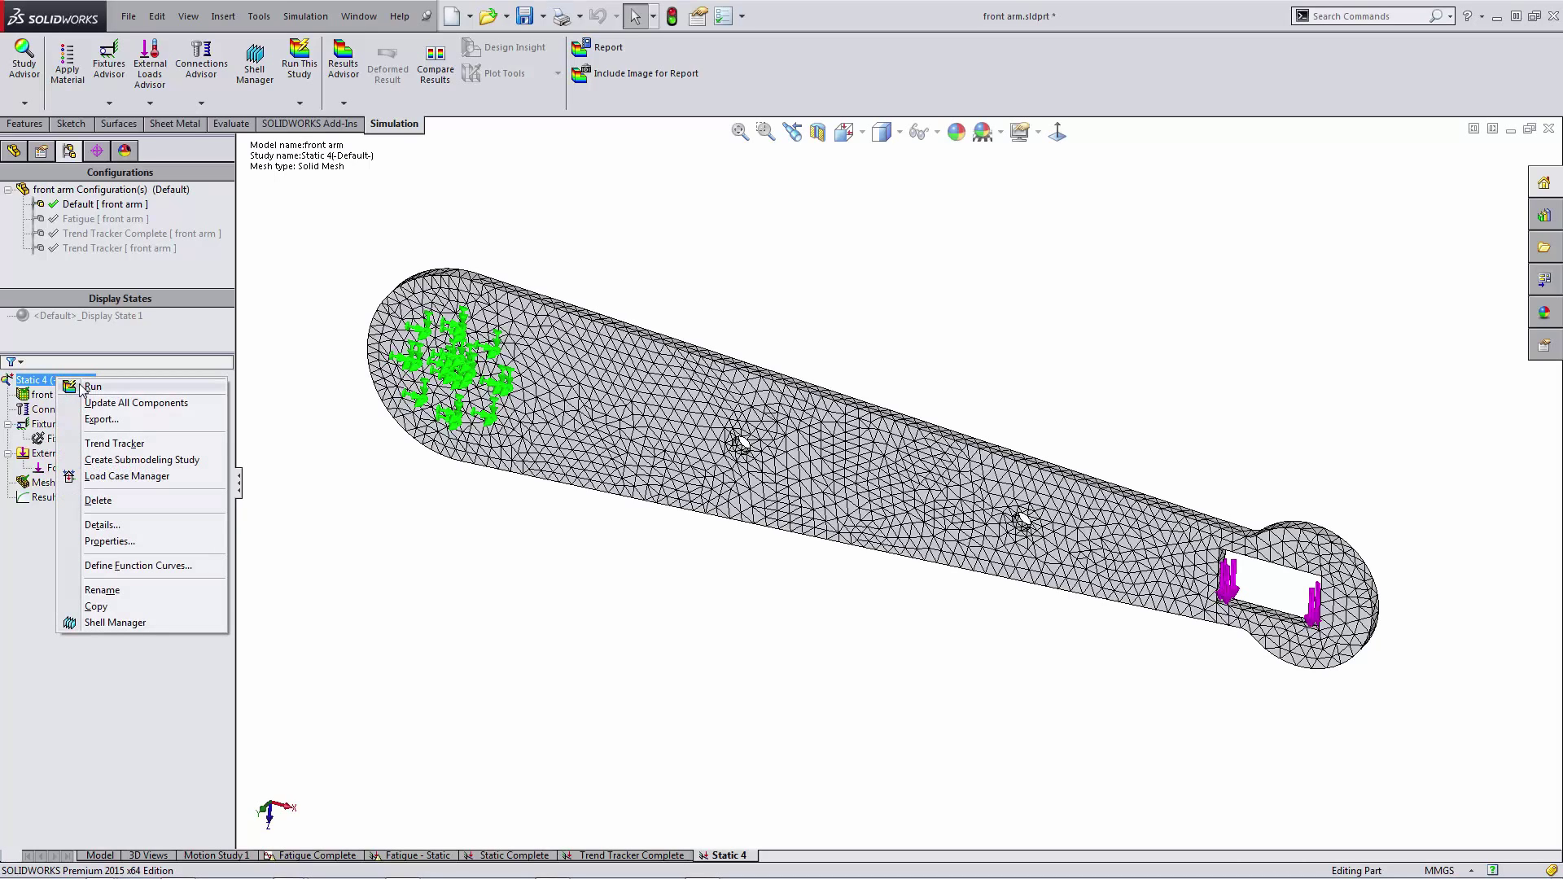
click(88, 388)
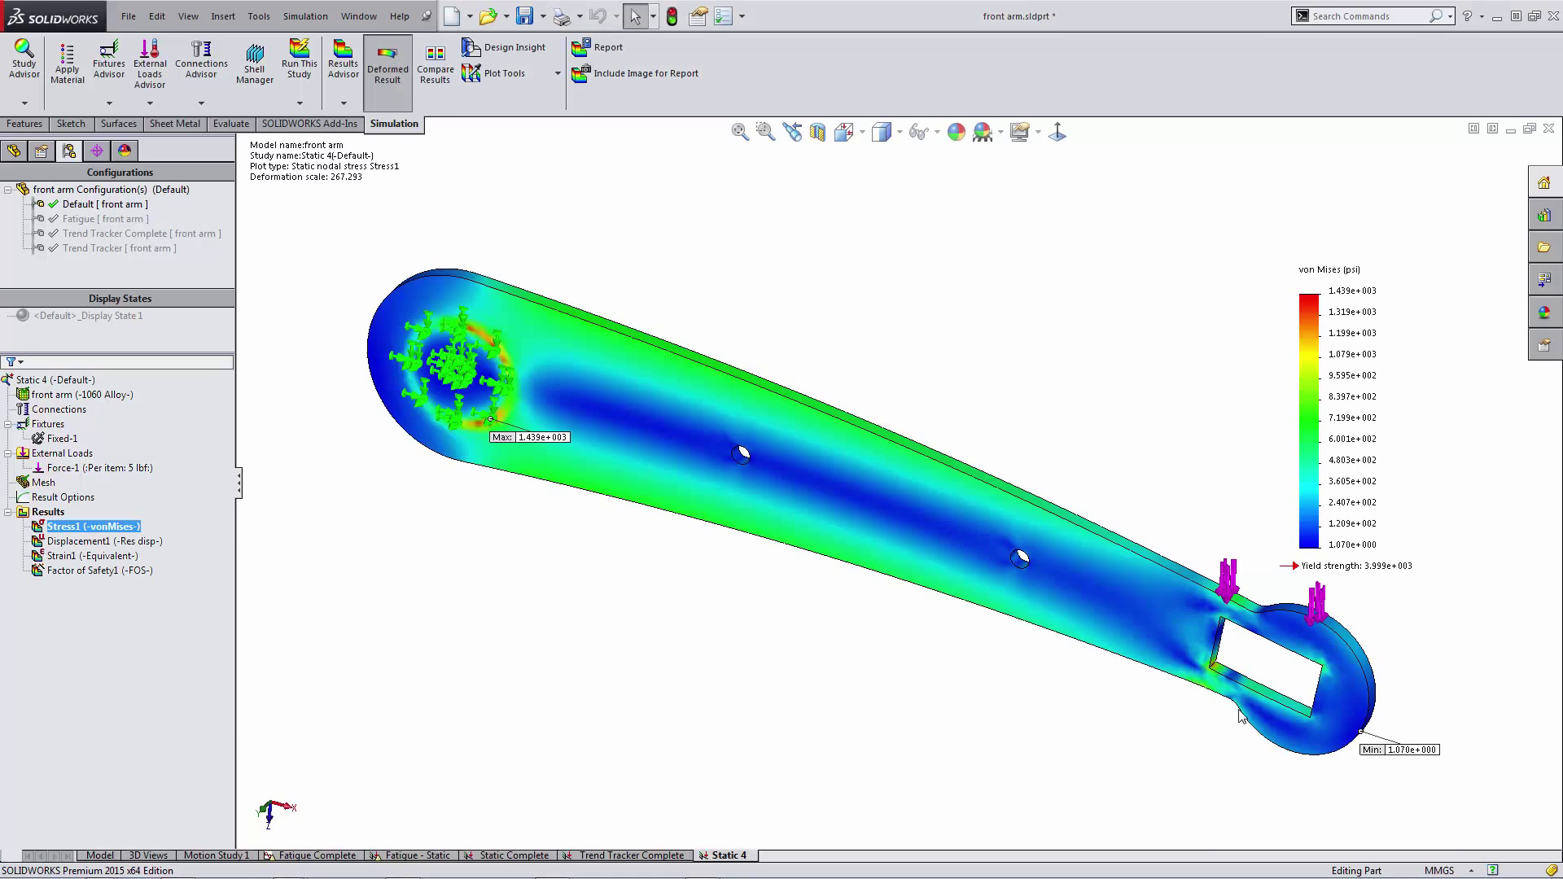
- Examine the von Mises stress plot around the rectangular cutout and move the maximum stress label above the arm's fixed end
scroll(1241, 715, up, 2)
scroll(1022, 426, down, 1)
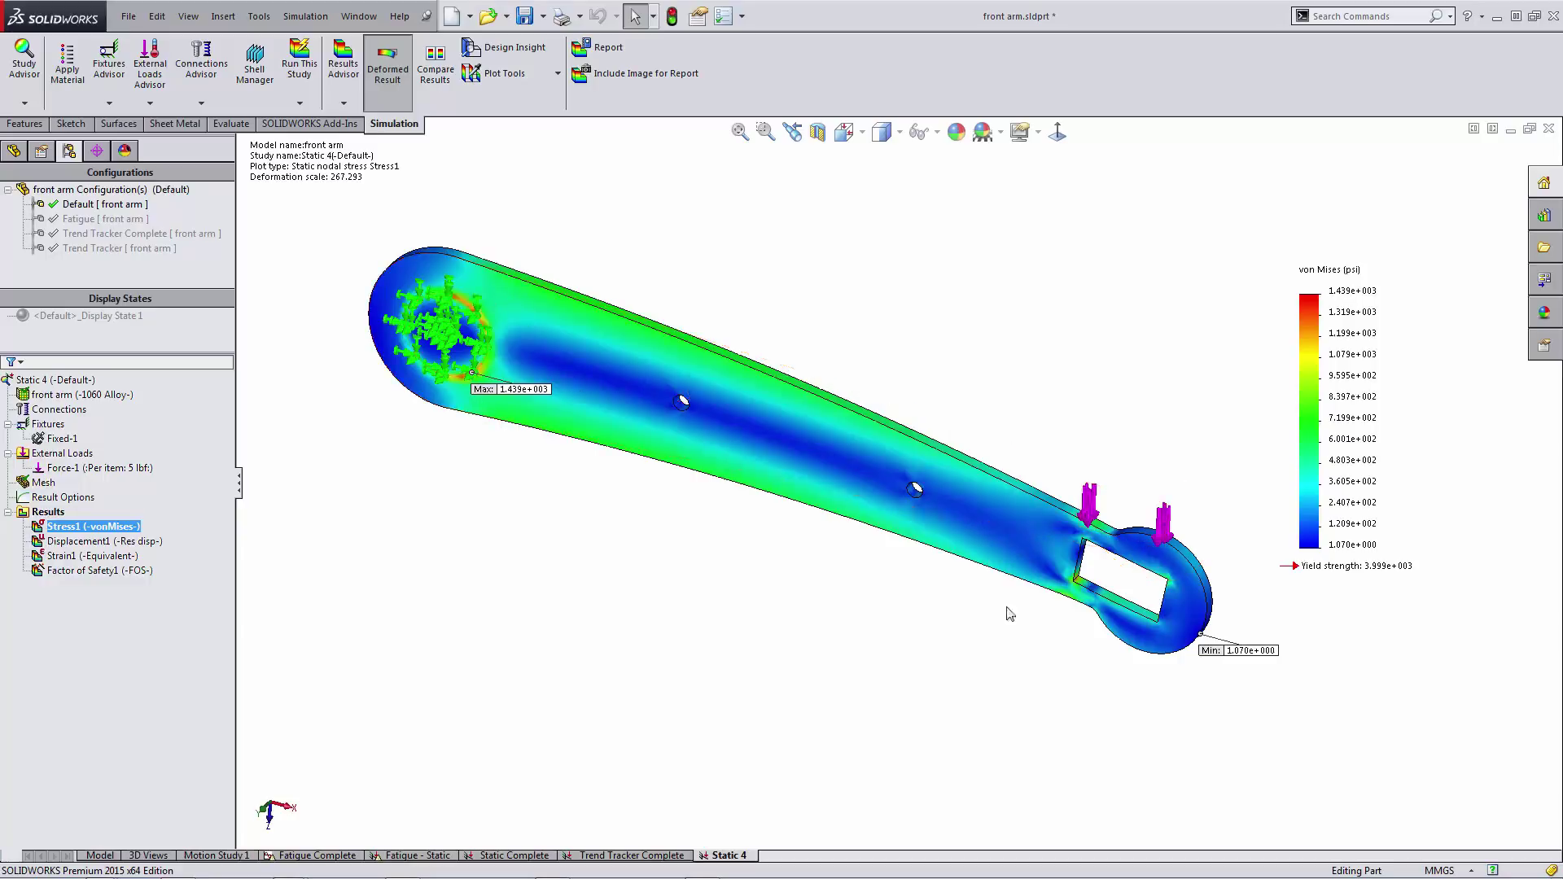
scroll(1005, 594, down, 3)
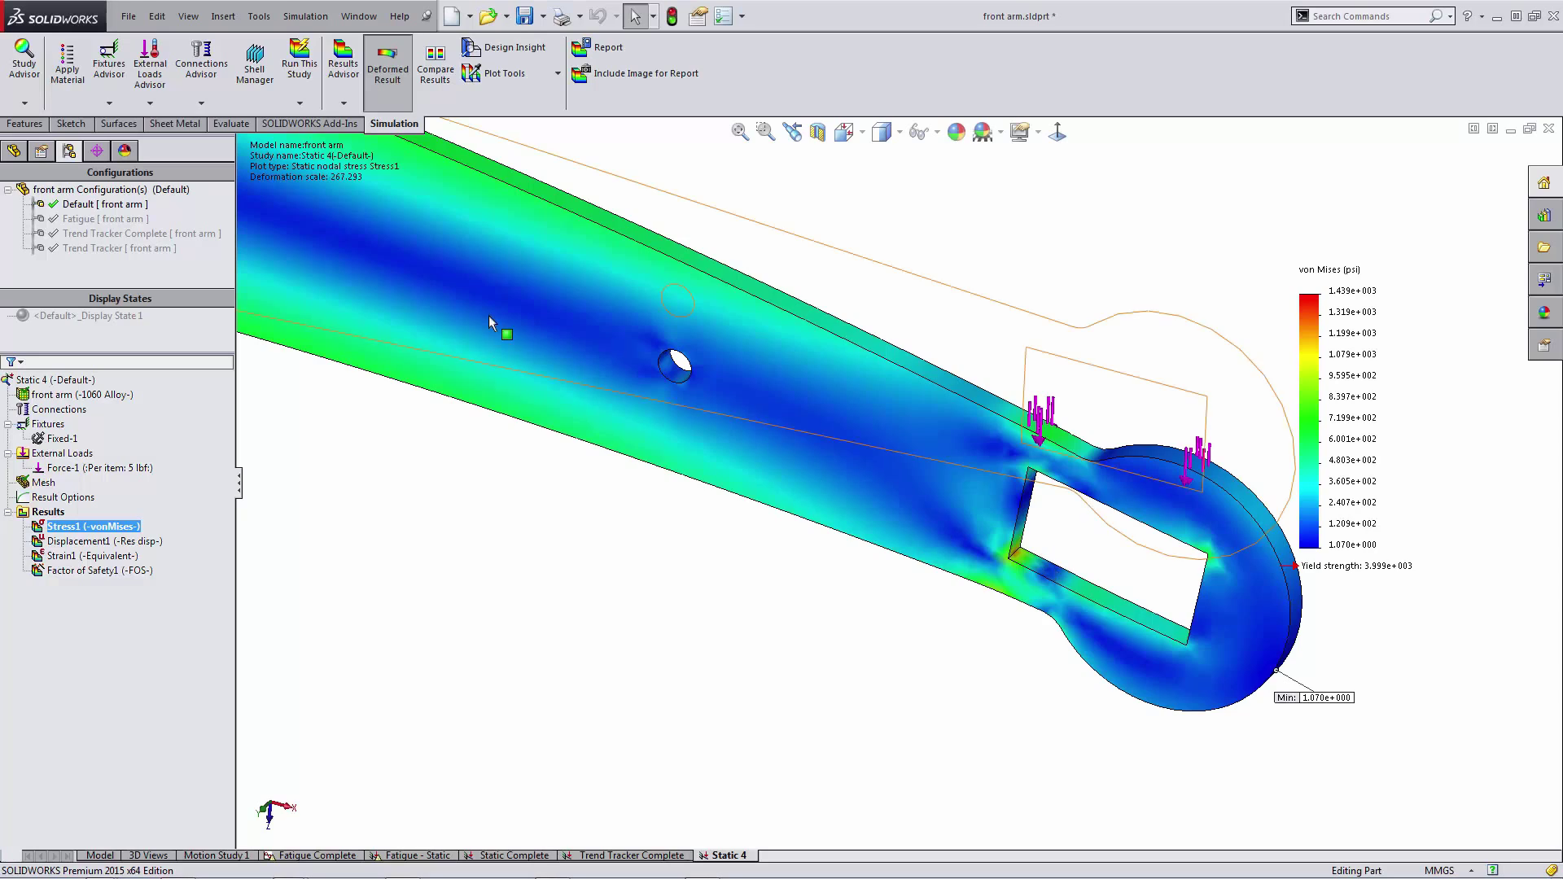
scroll(492, 330, up, 3)
scroll(467, 213, down, 2)
drag(487, 392, 452, 193)
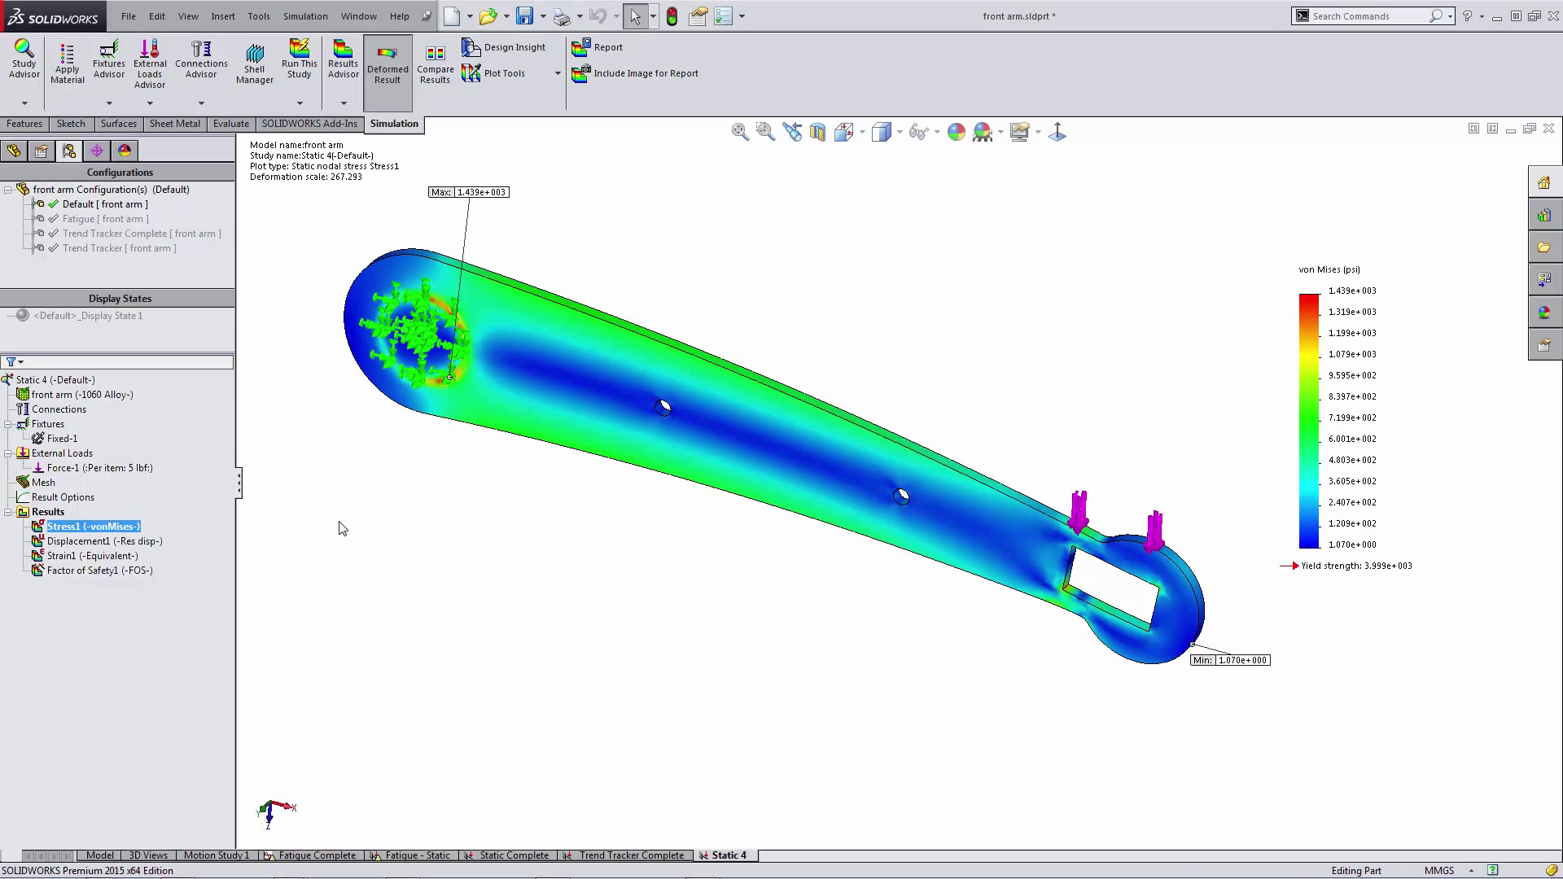
- Display the Factor of Safety plot and set its legend's minimum value to 0
double_click(85, 573)
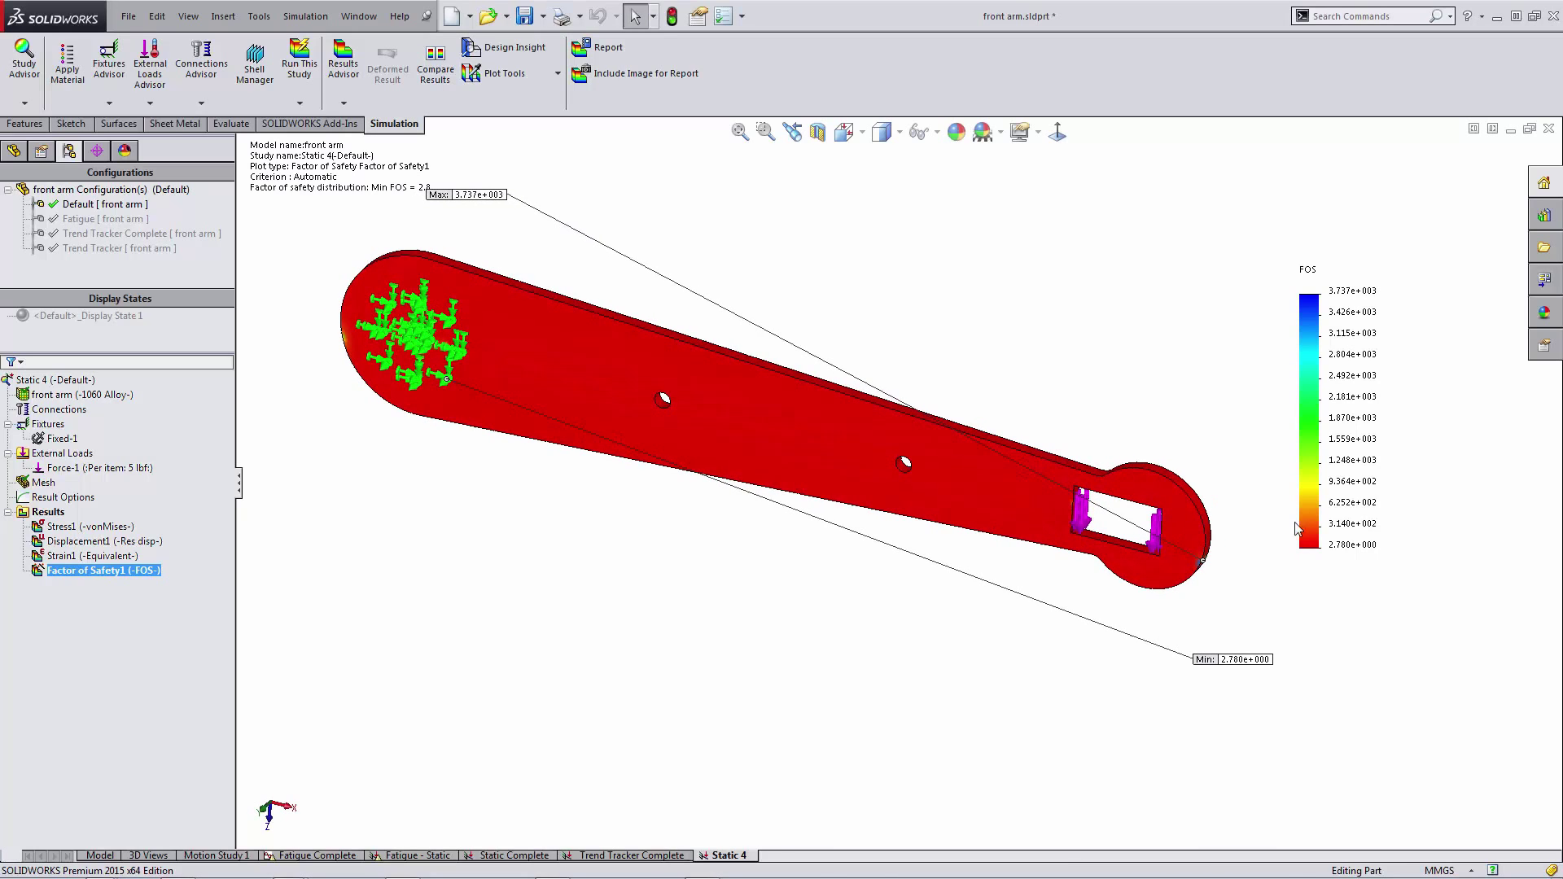
double_click(1348, 547)
text(0)
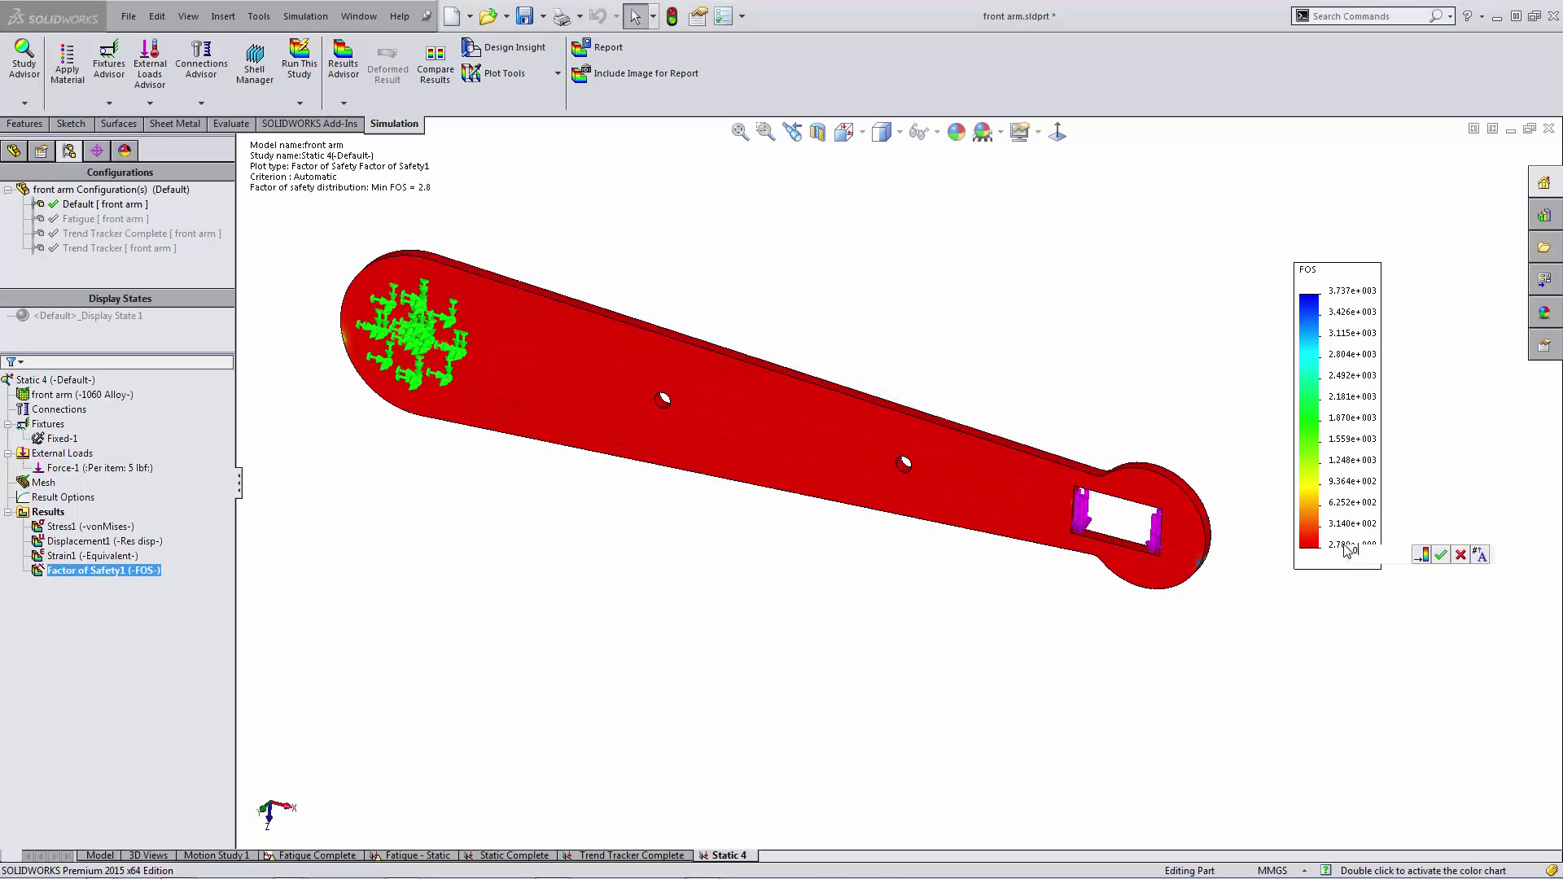
key(Return)
- Set the factor of safety legend's maximum value to 5 and move the minimum label below the arm's fixed end
double_click(1344, 291)
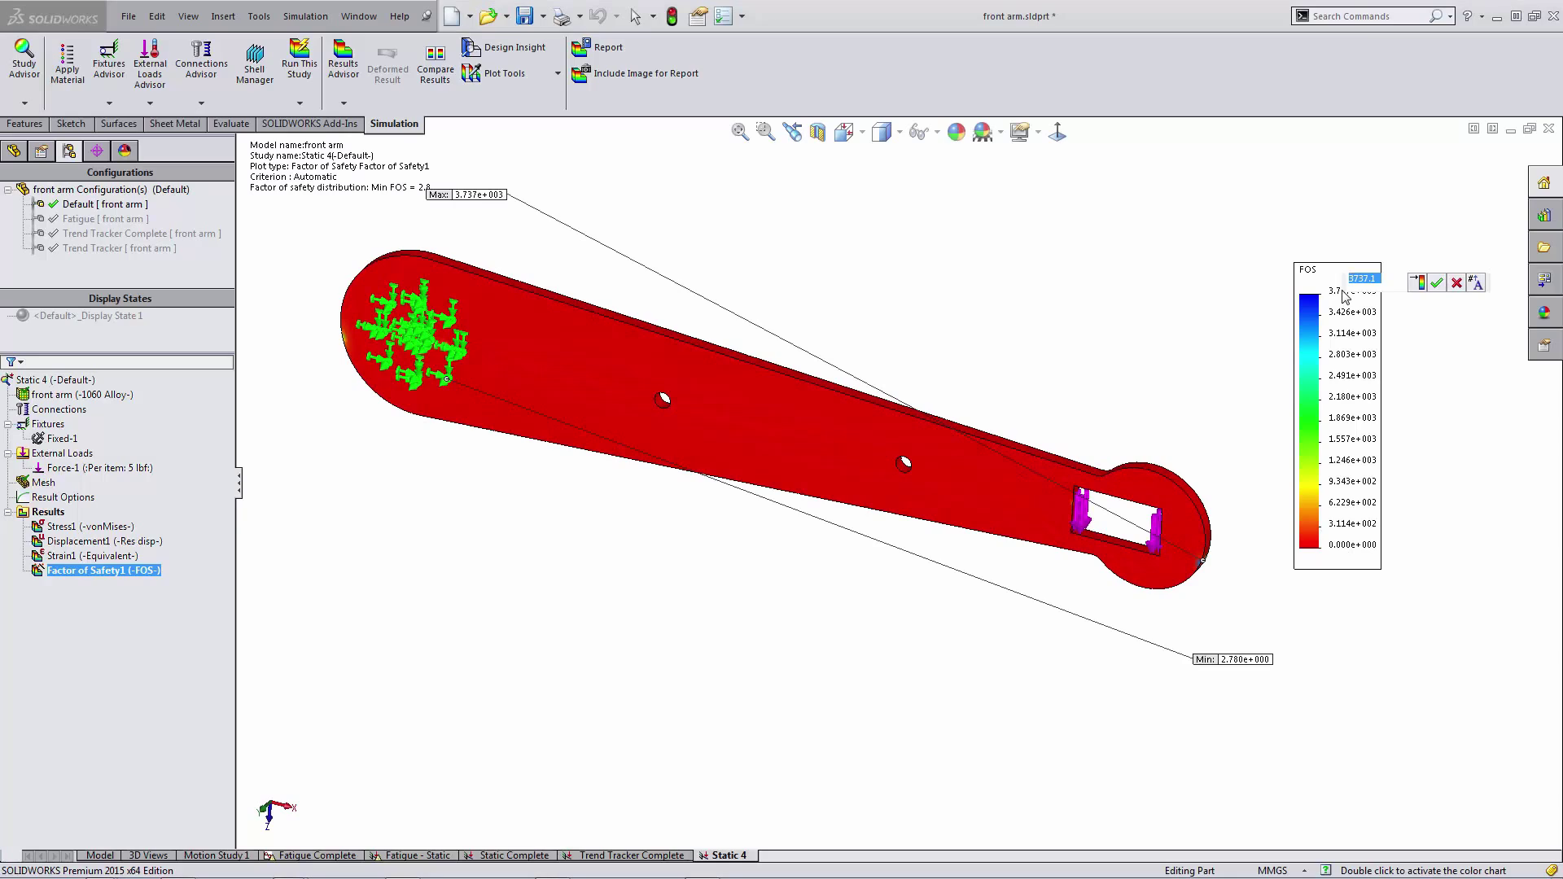
text(5)
key(Return)
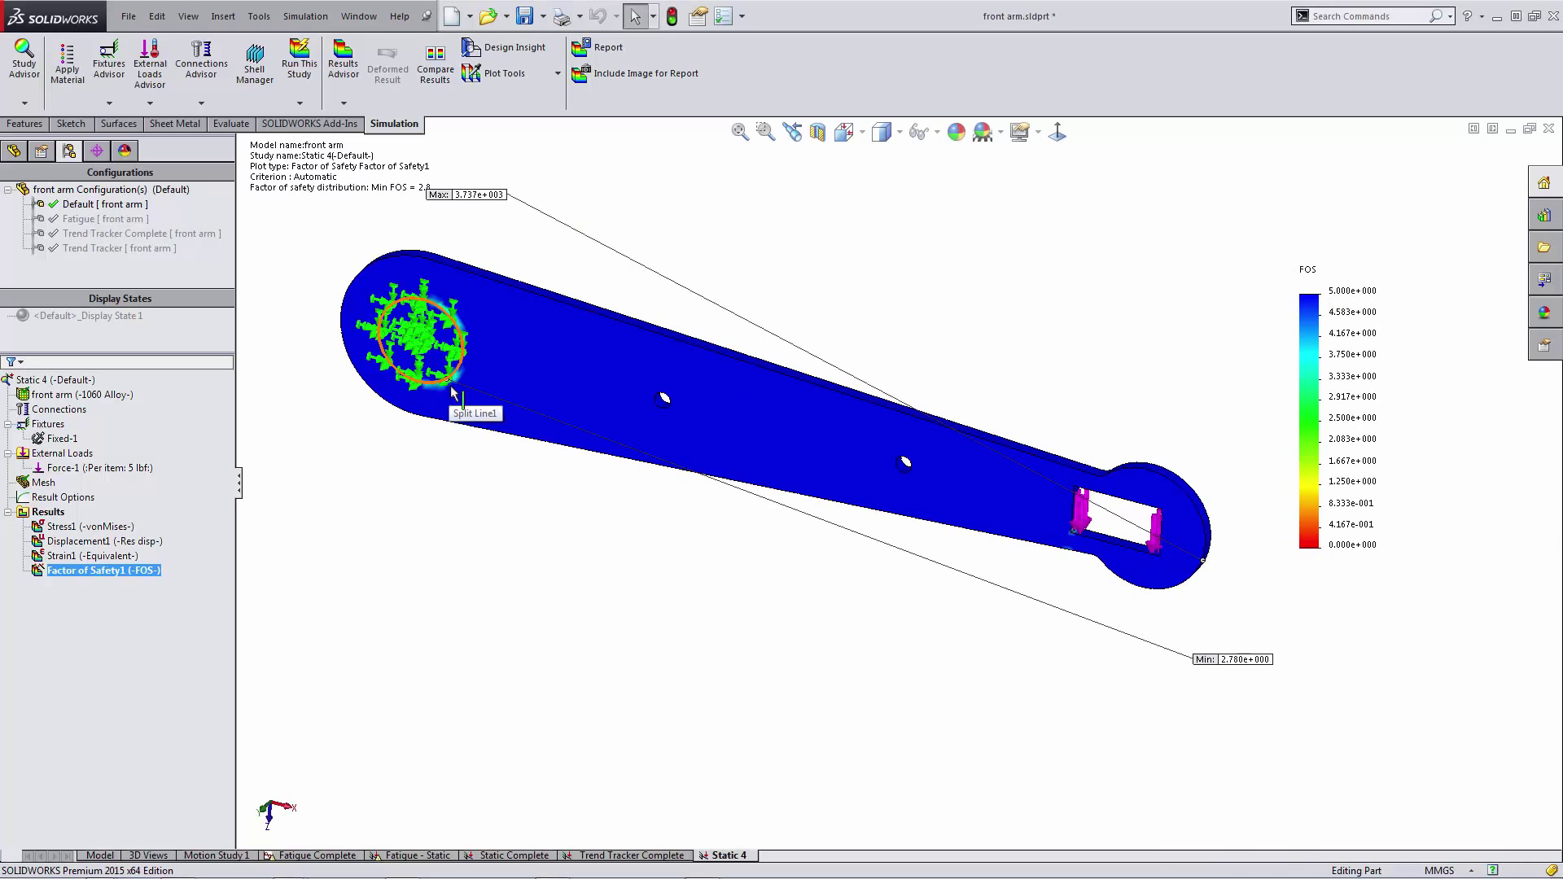
drag(1229, 661, 495, 529)
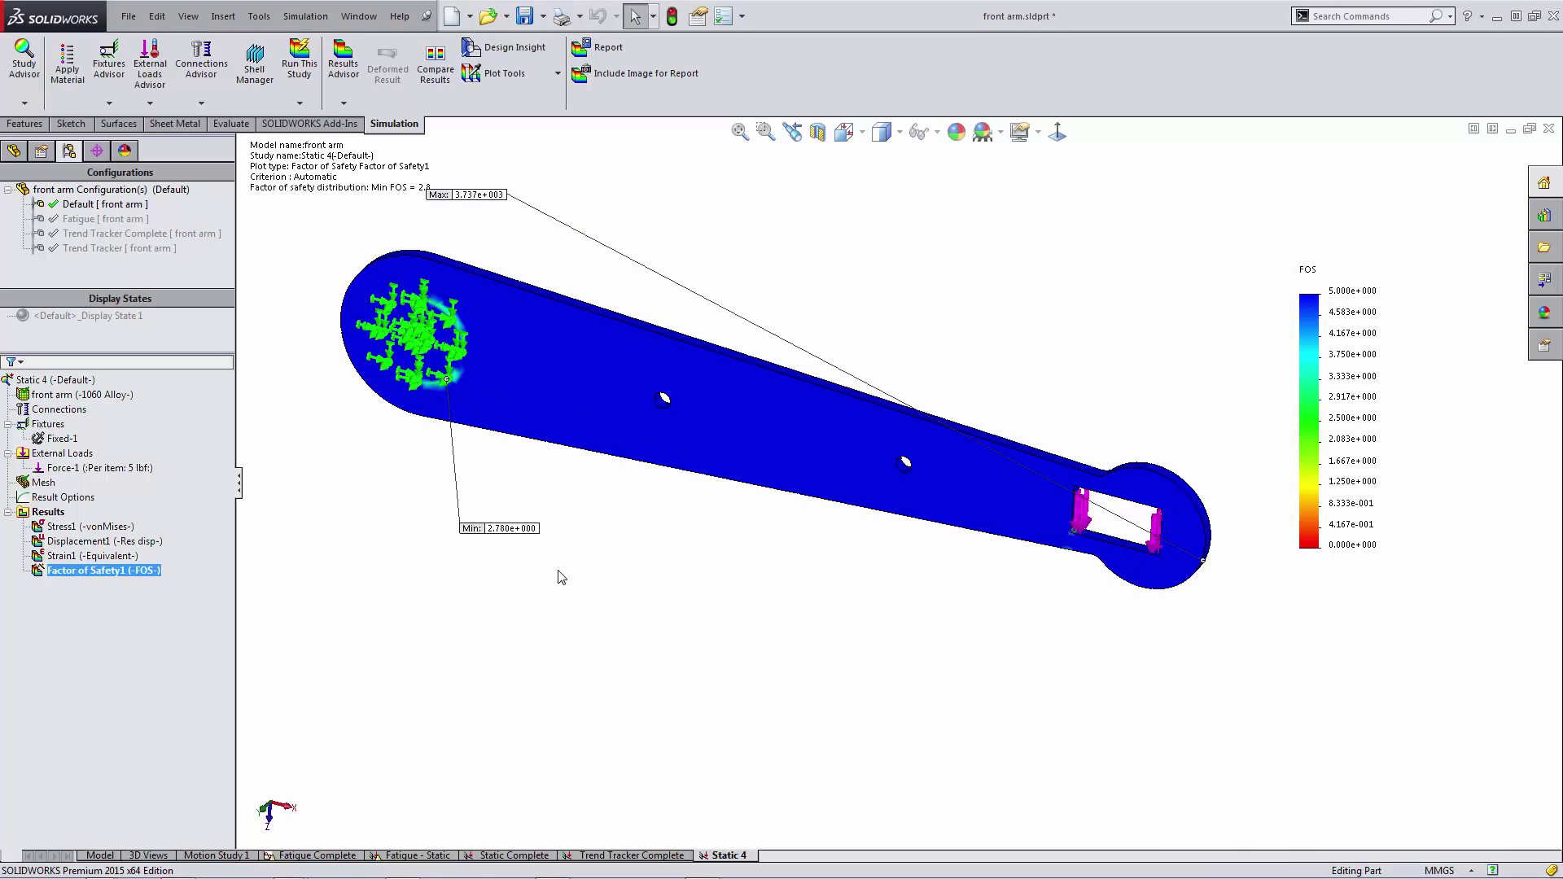
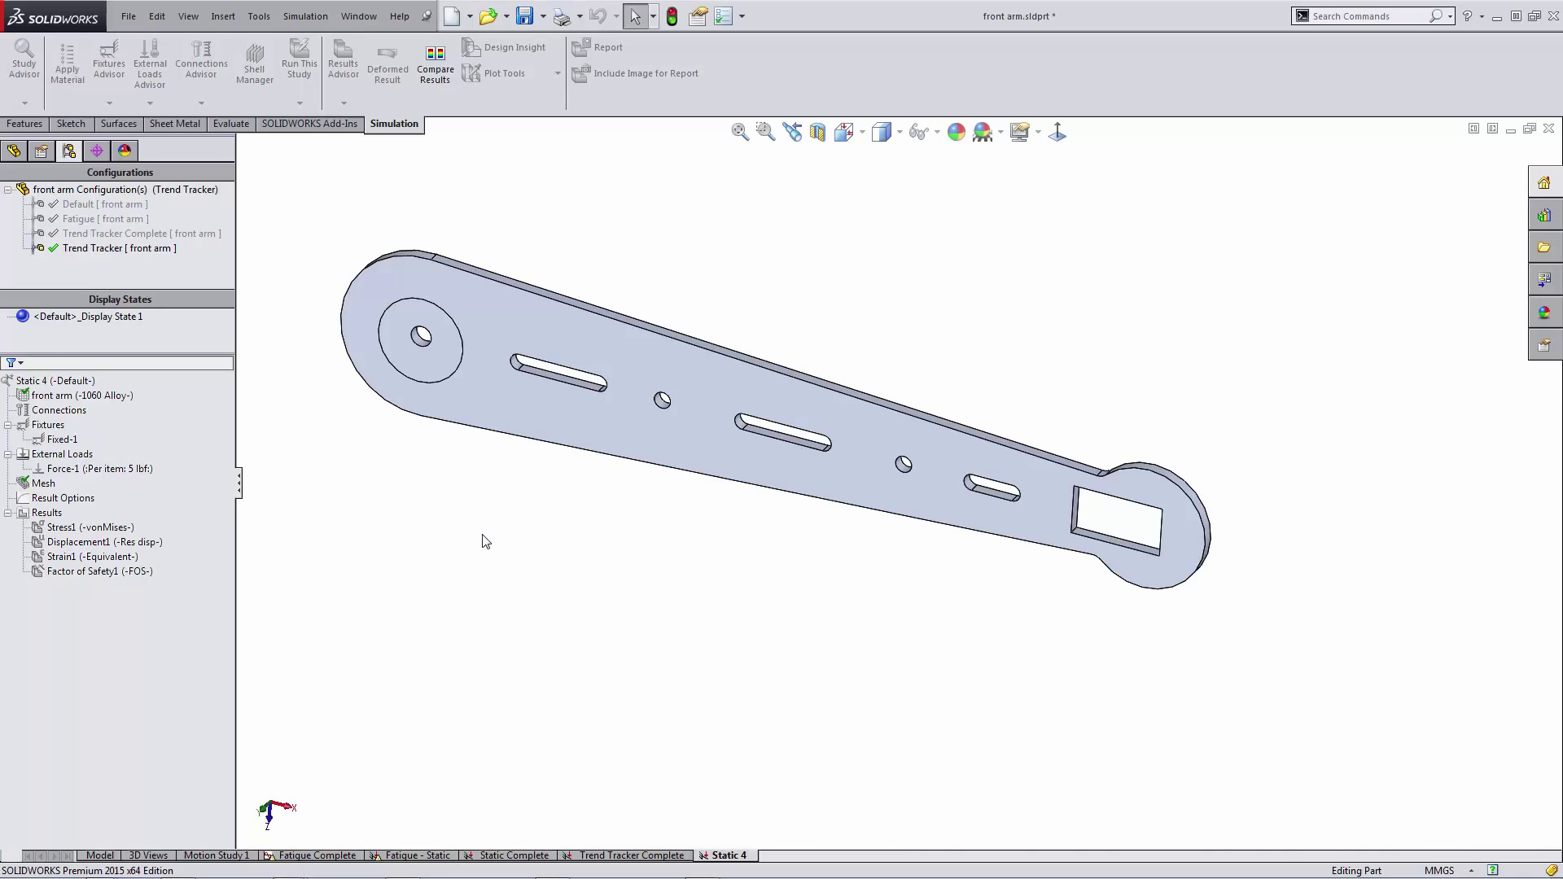
- Duplicate the Static 4 study as "Trend Tracker", using the Trend Tracker configuration
click(133, 205)
click(100, 248)
key(Escape)
right_click(718, 856)
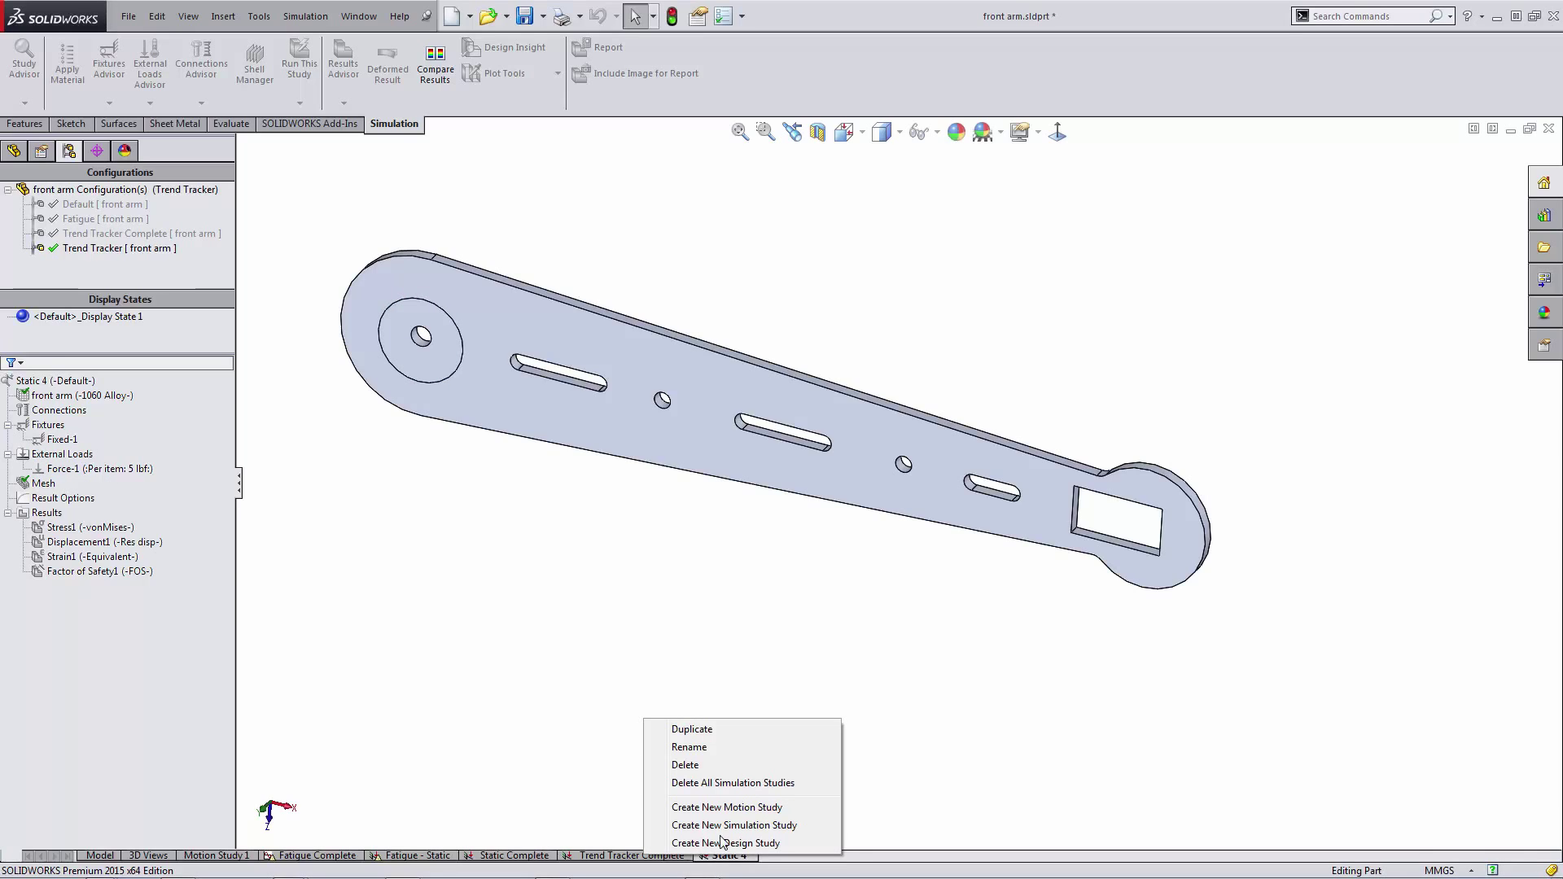
click(724, 730)
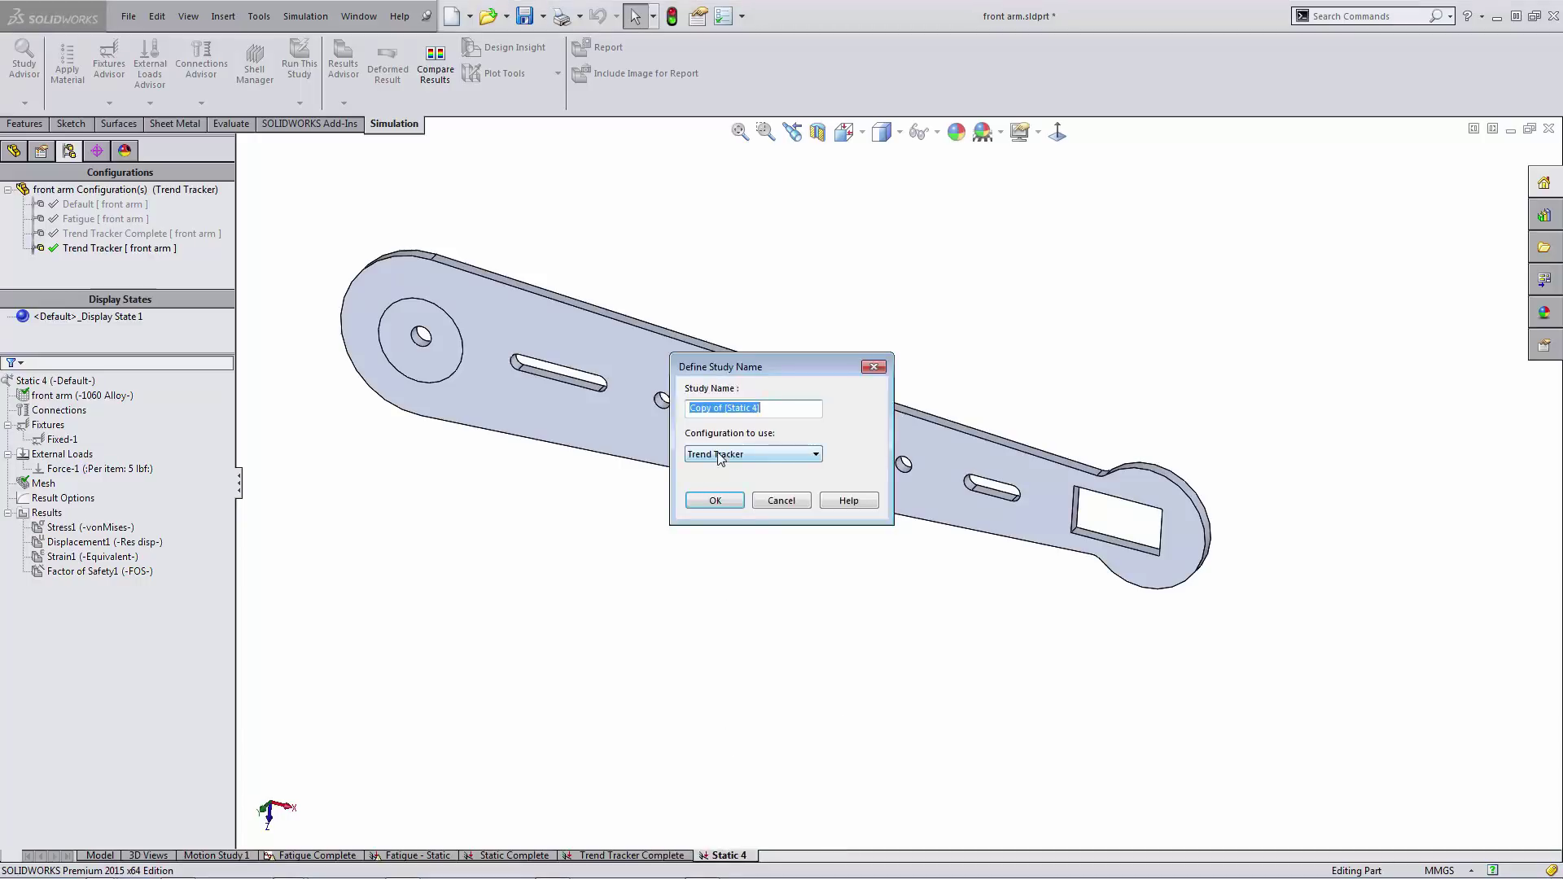
text(Trend Tracker)
click(715, 500)
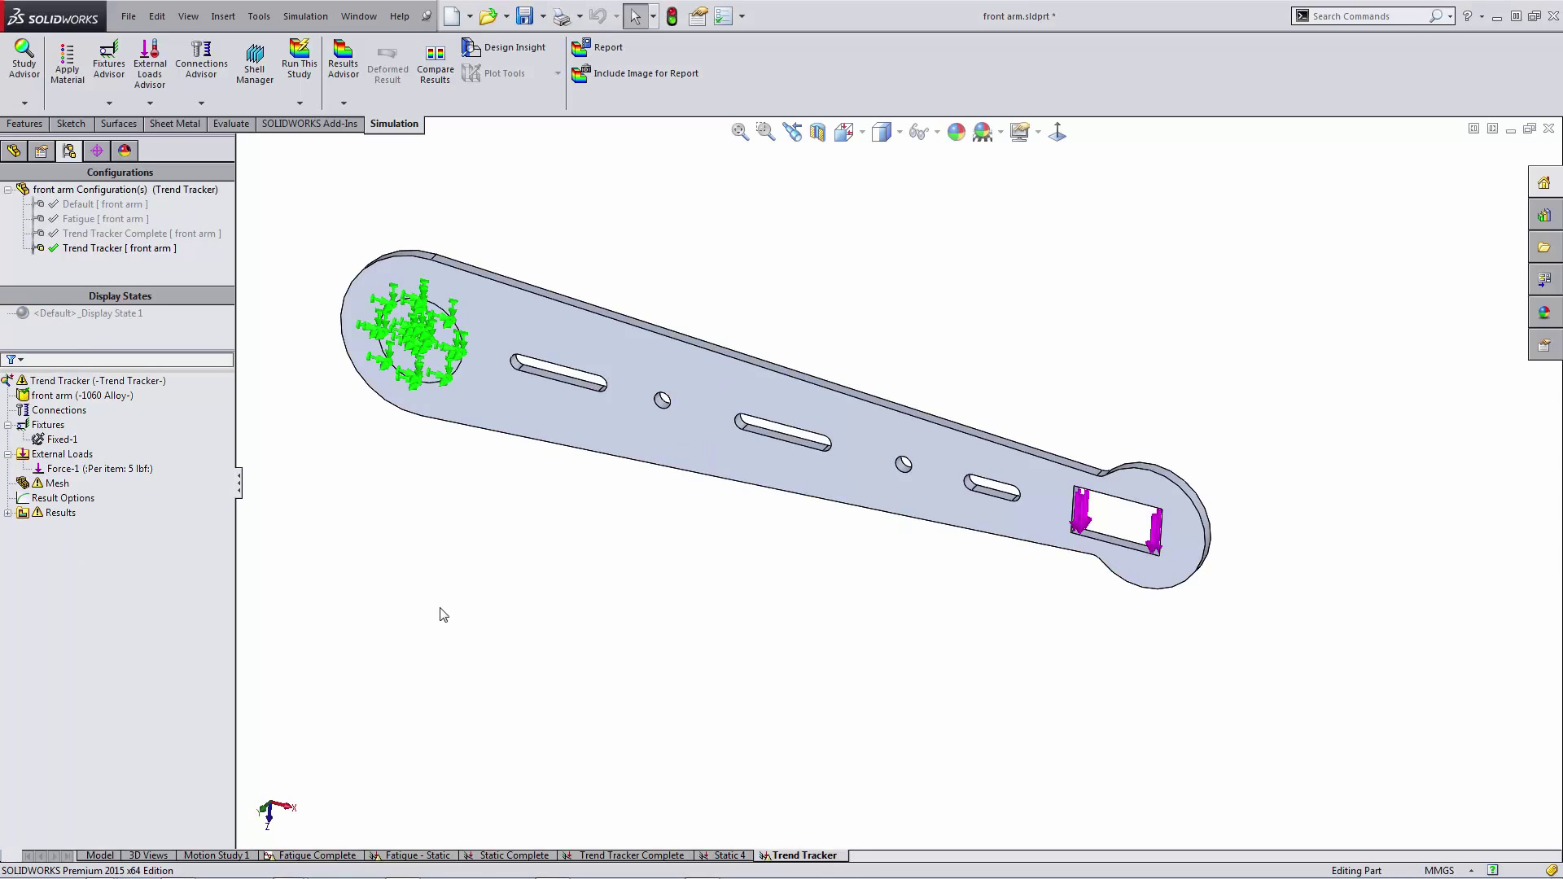
- Run the duplicated Trend Tracker study on the slotted arm
click(21, 383)
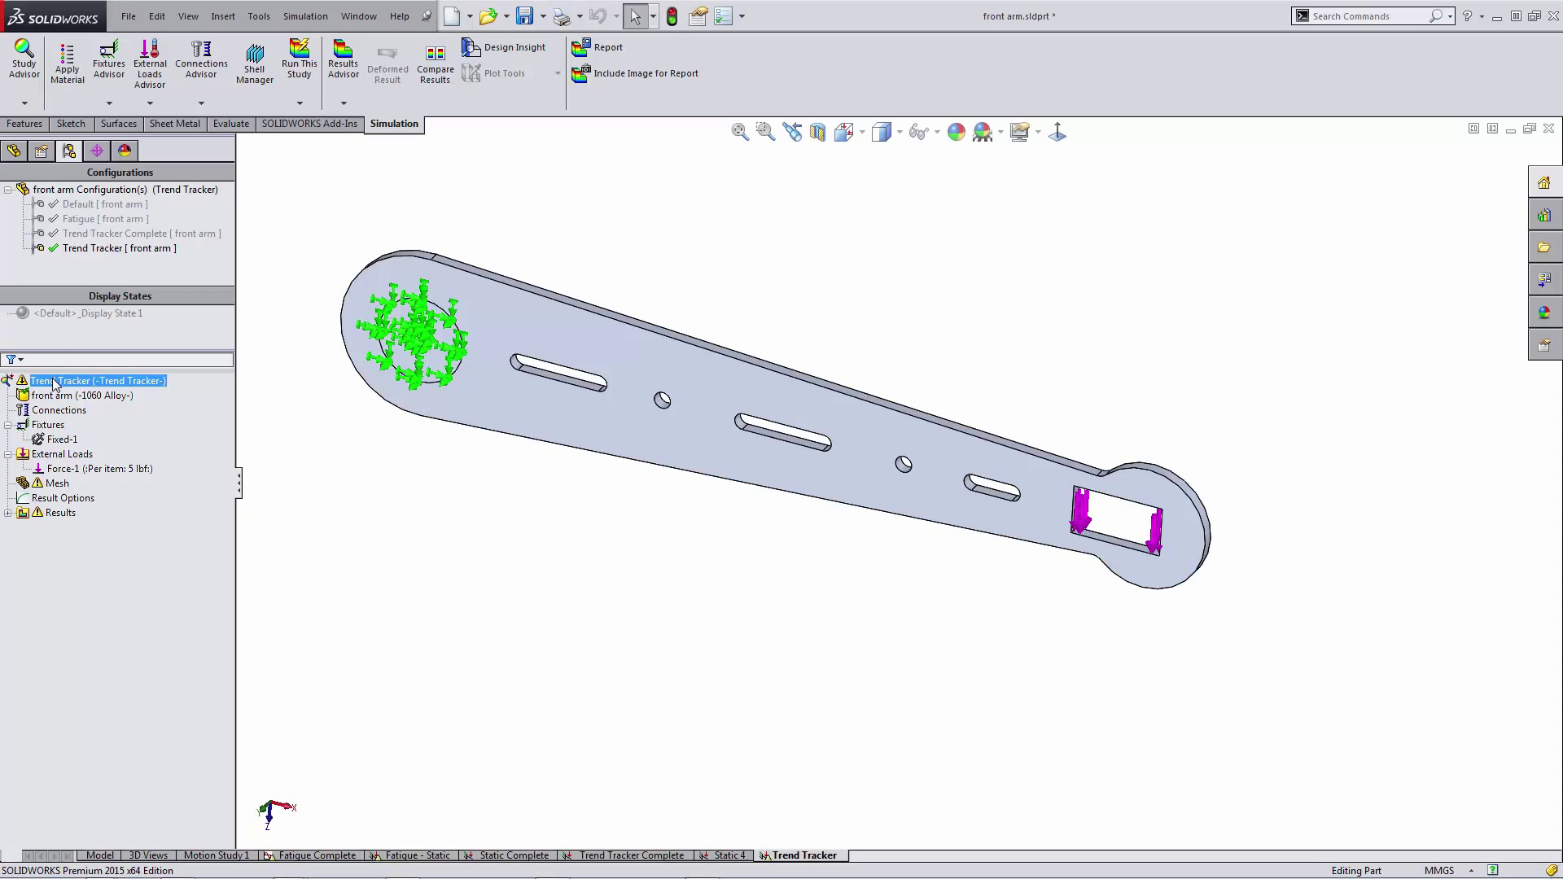
right_click(52, 383)
click(89, 405)
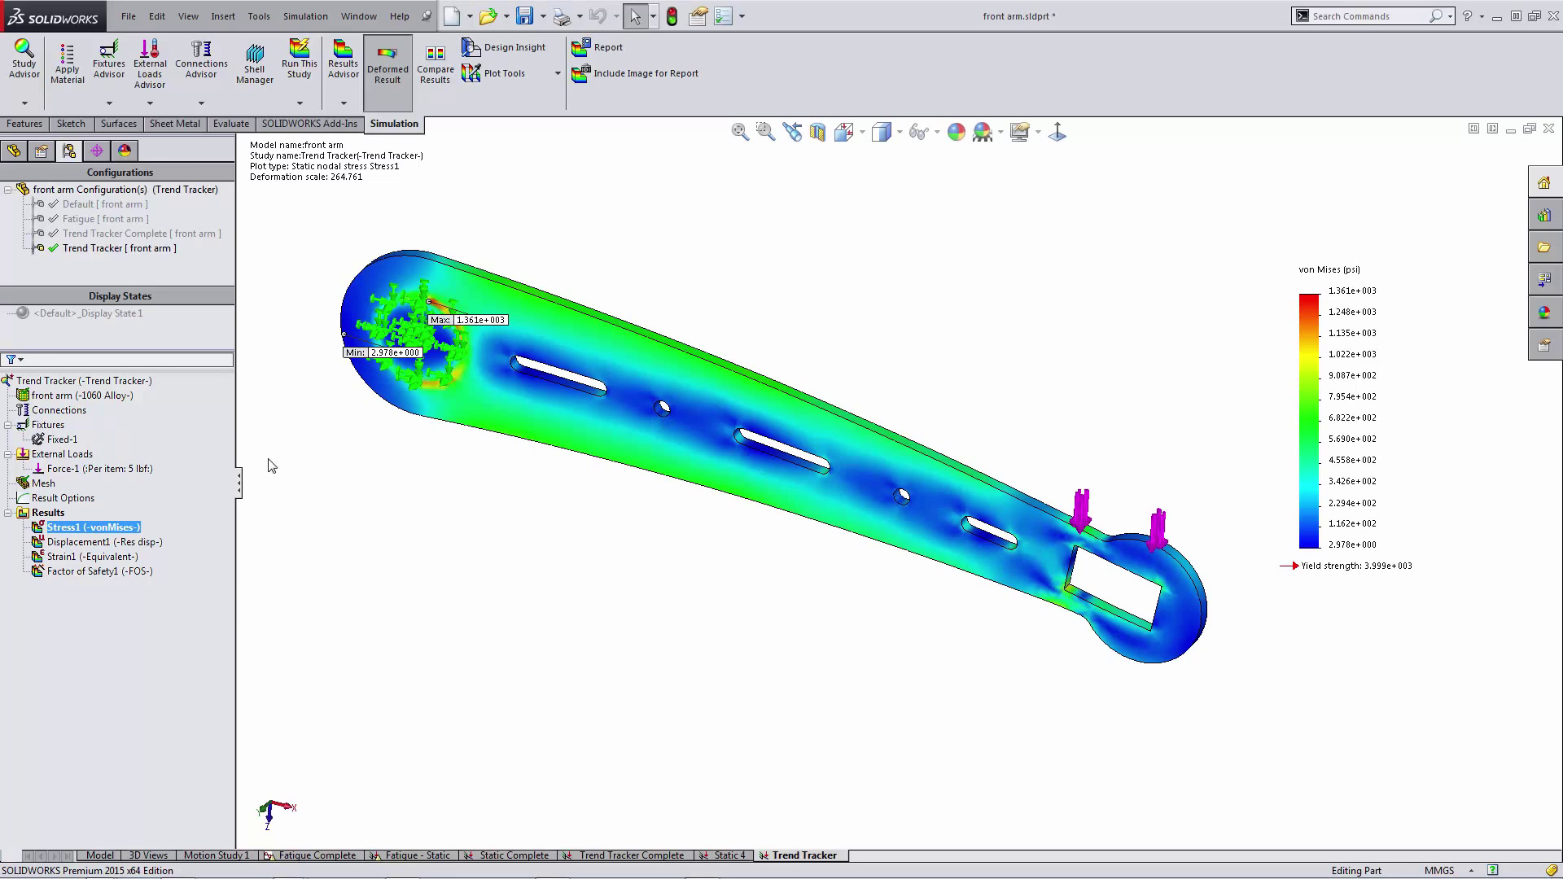
- Add a Trend Tracker to the study and set the current results as its baseline
right_click(140, 385)
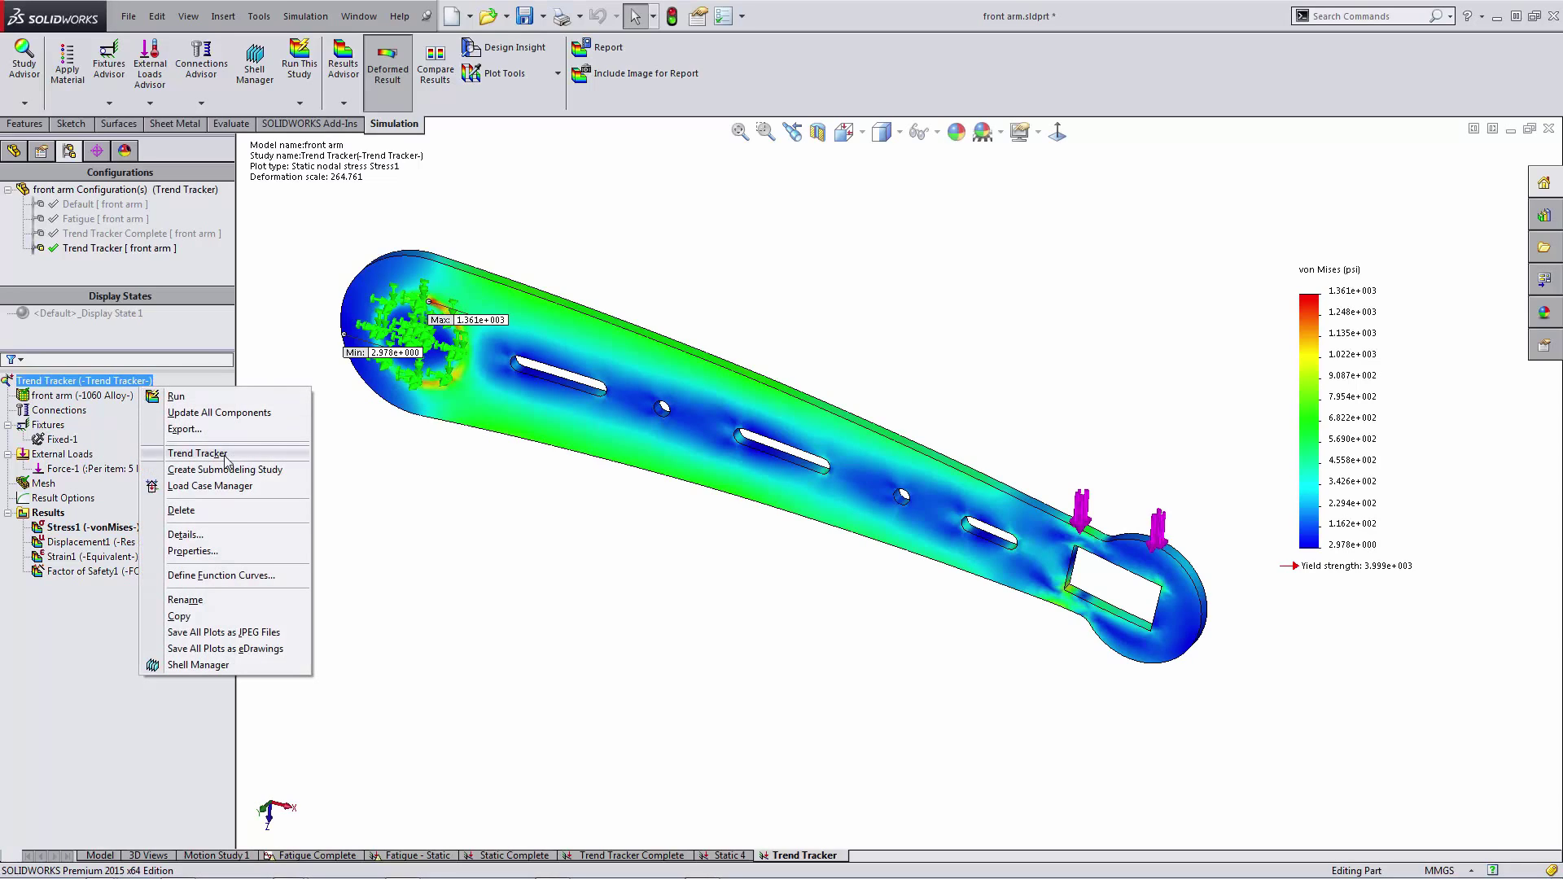
click(197, 453)
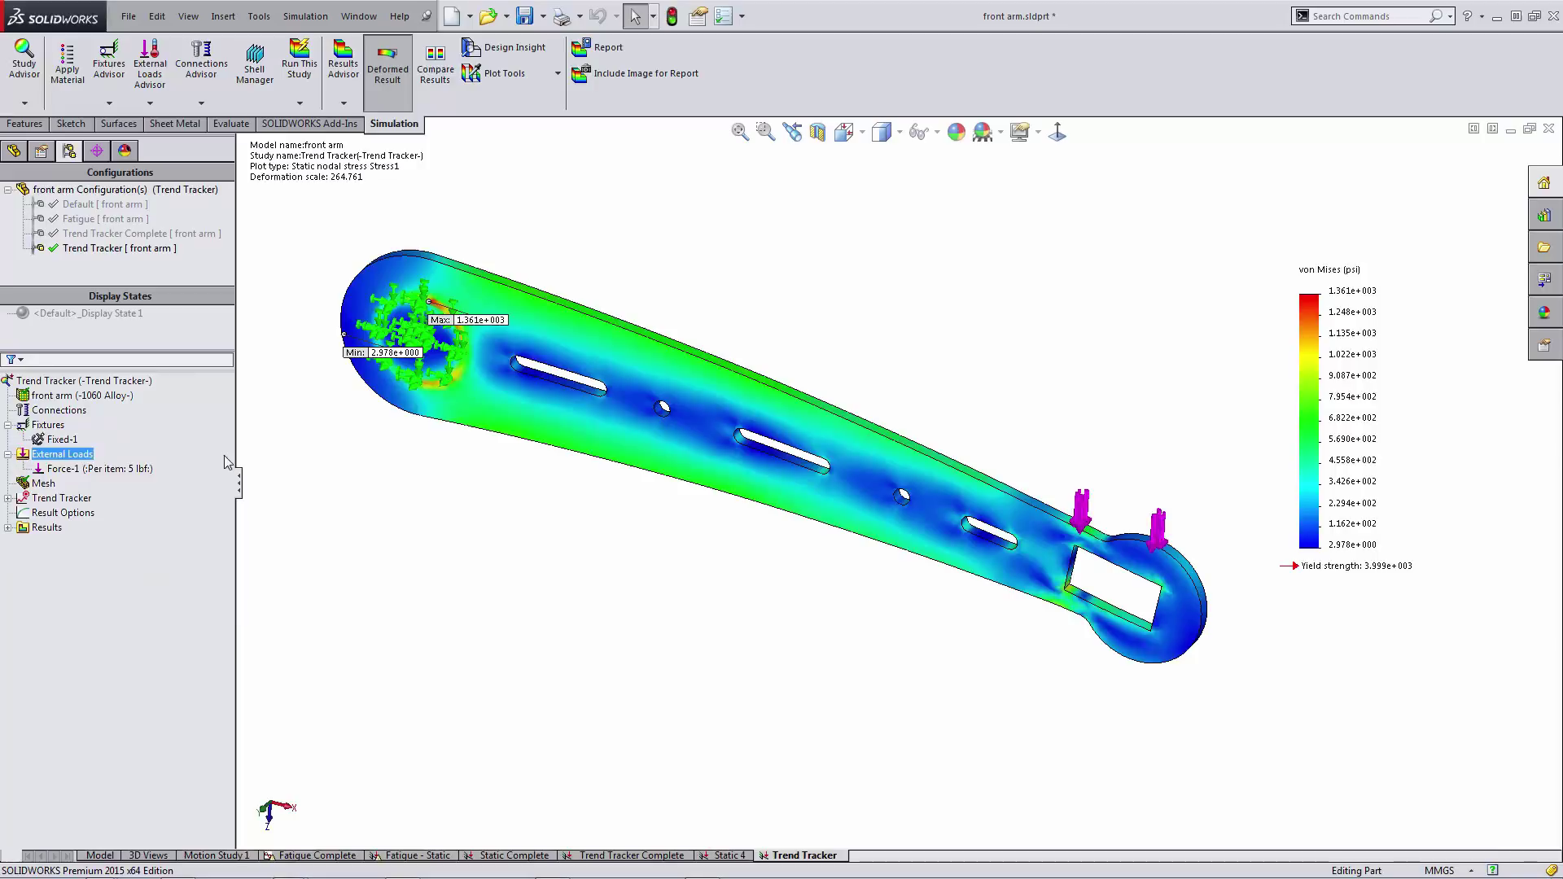
right_click(72, 499)
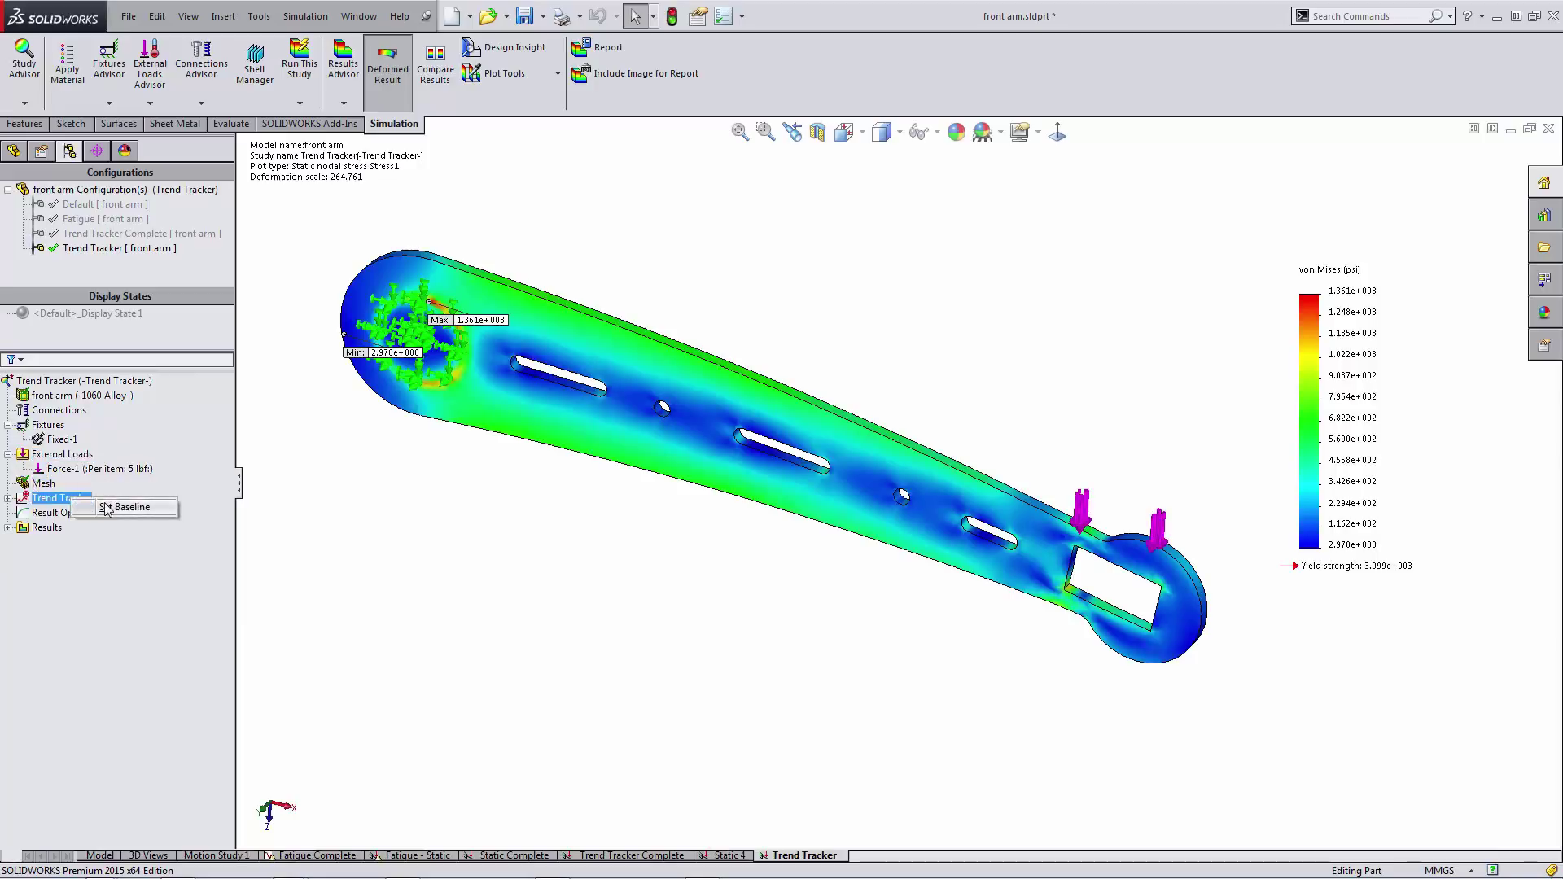
click(106, 507)
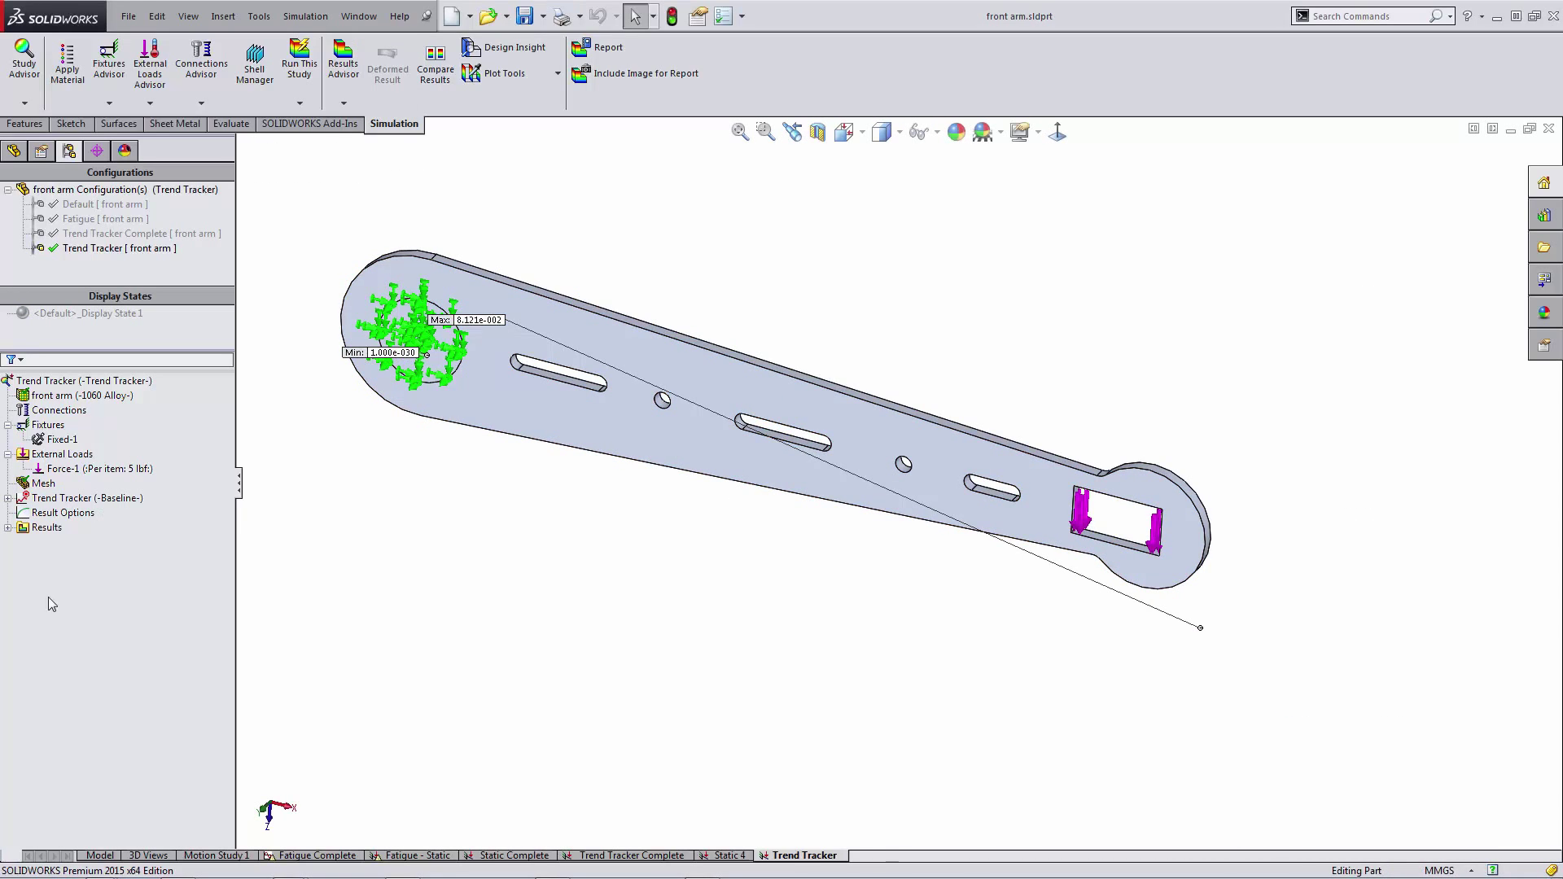
- Expand the tracked results and inspect the baseline point in the stress trend graph
click(82, 497)
click(8, 499)
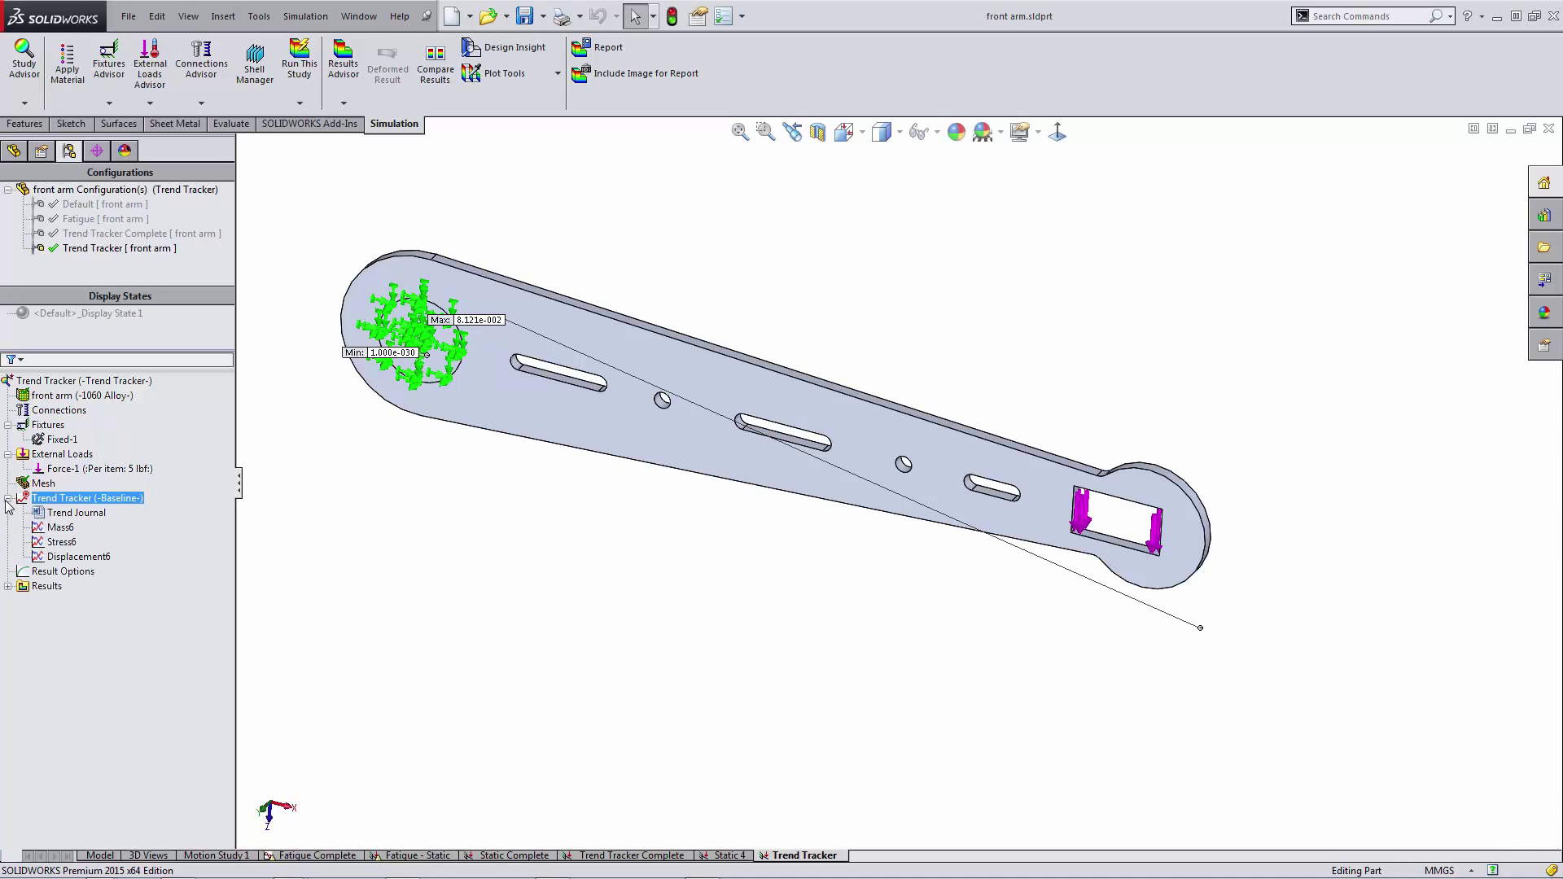
click(61, 571)
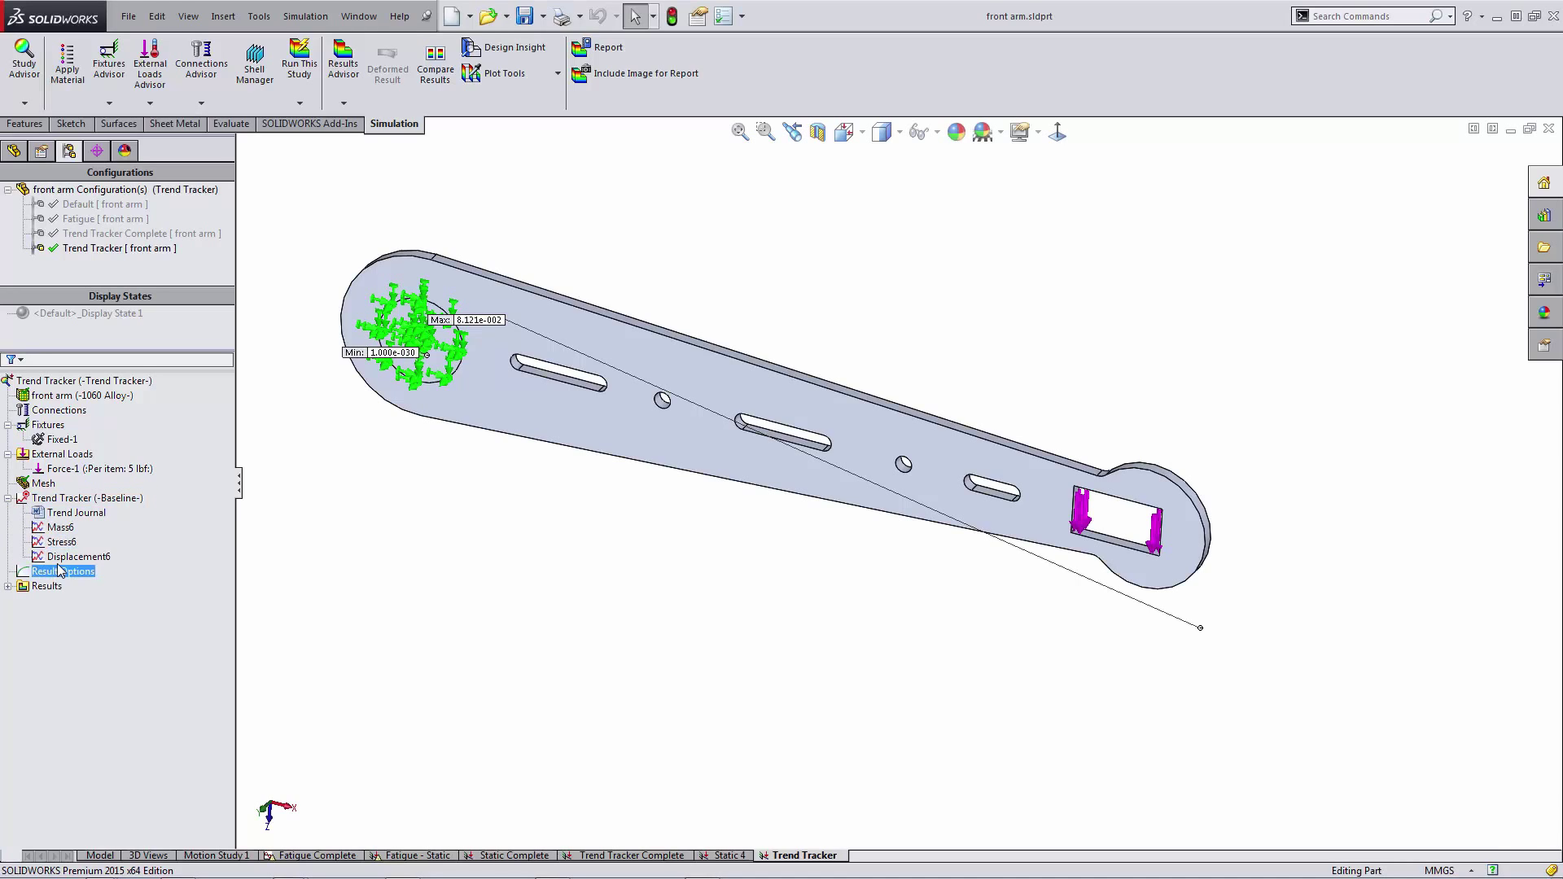
double_click(62, 542)
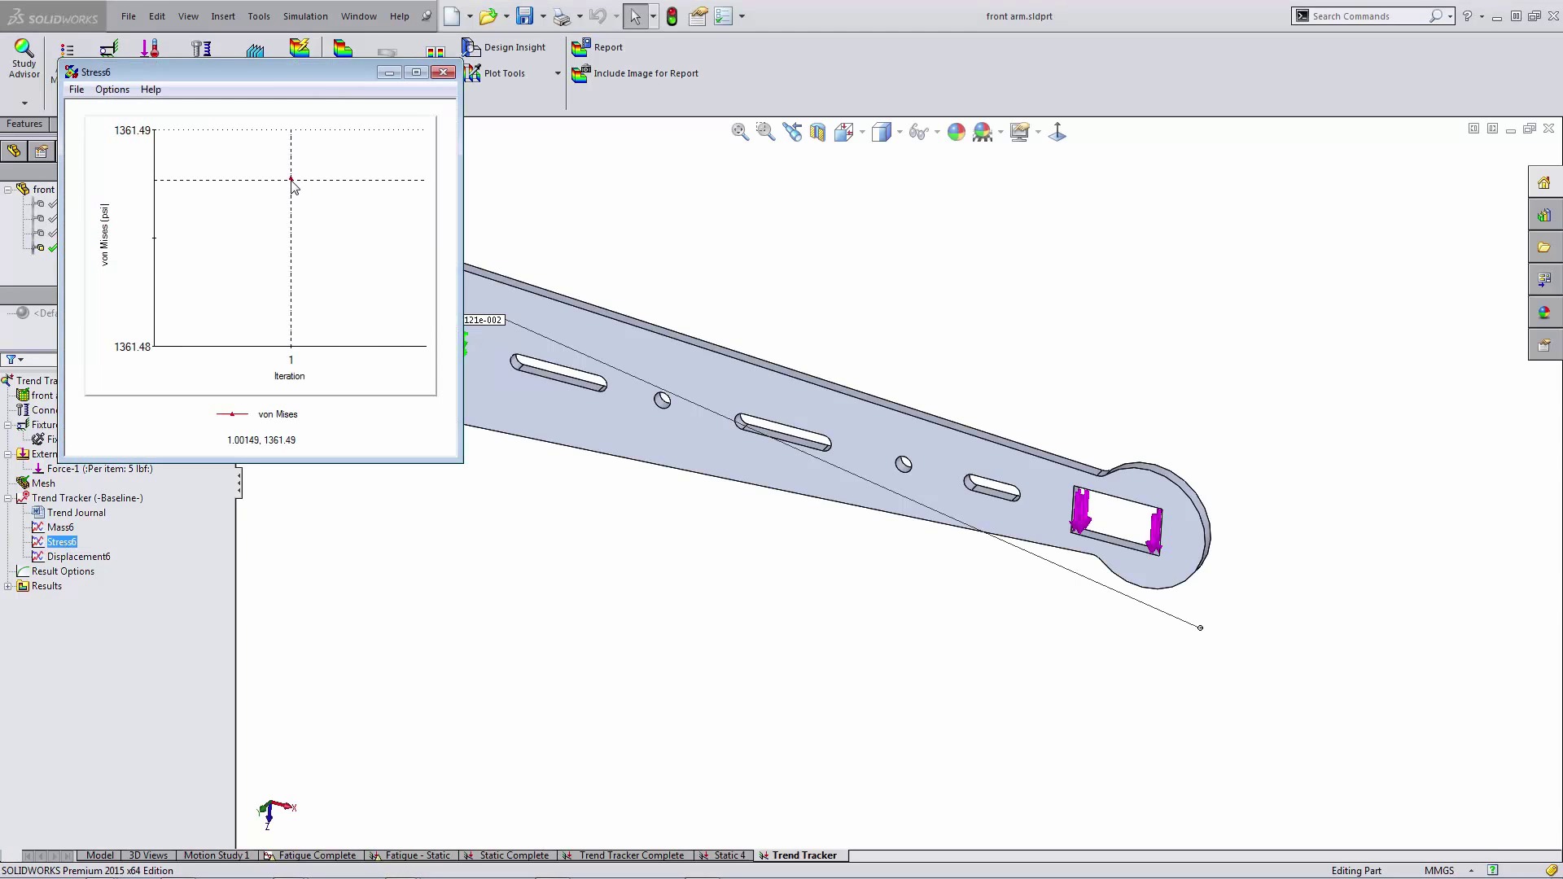
click(444, 71)
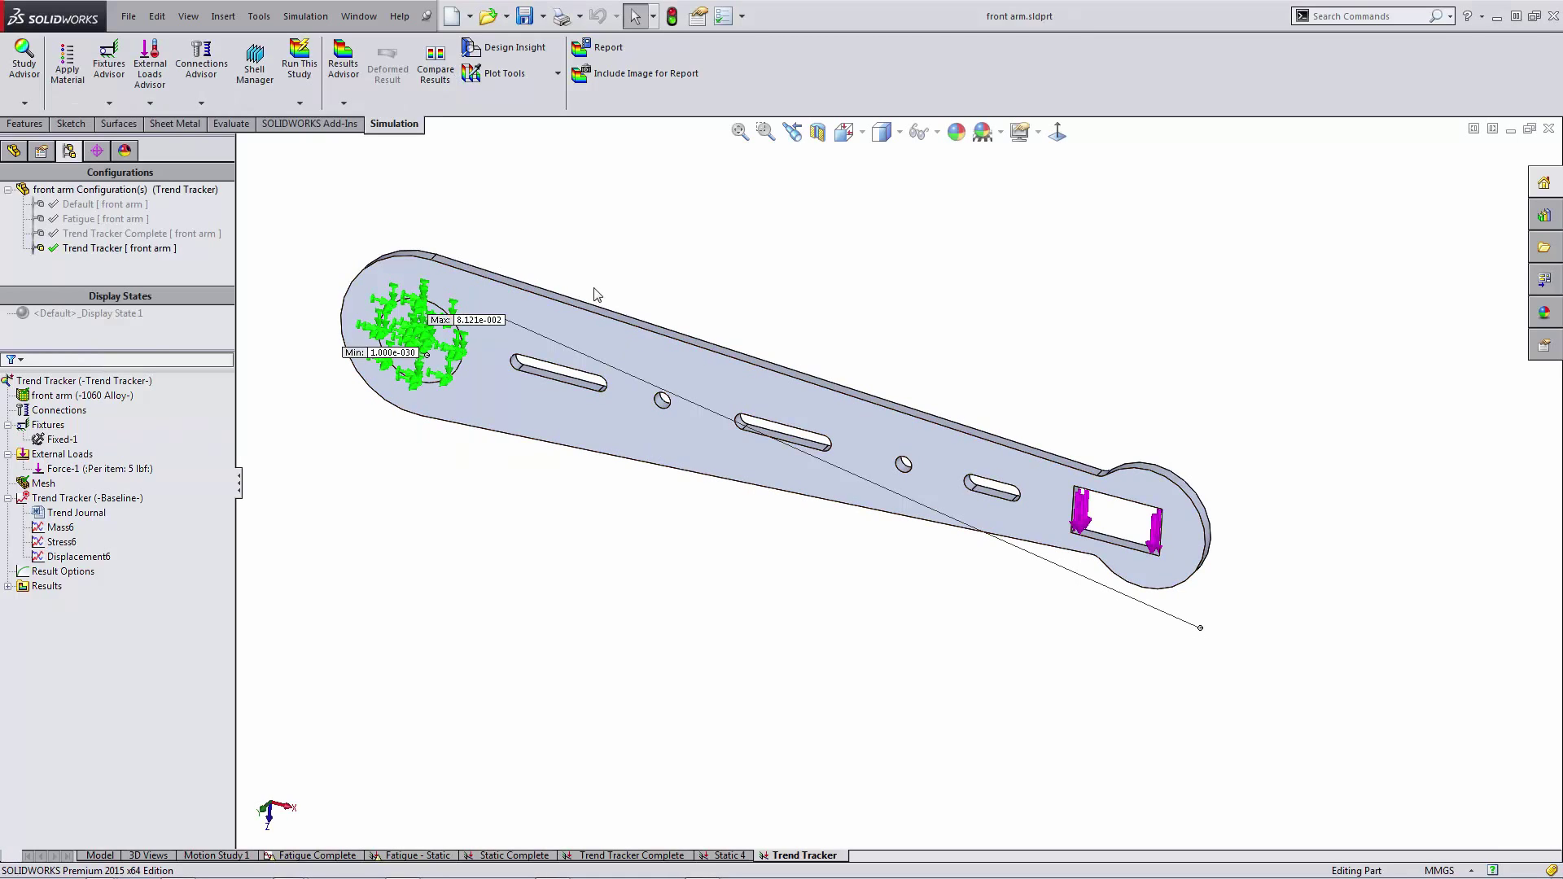
- Display all annotations on the arm and set the length of the slot nearest the fixed end to 25 mm
key(f)
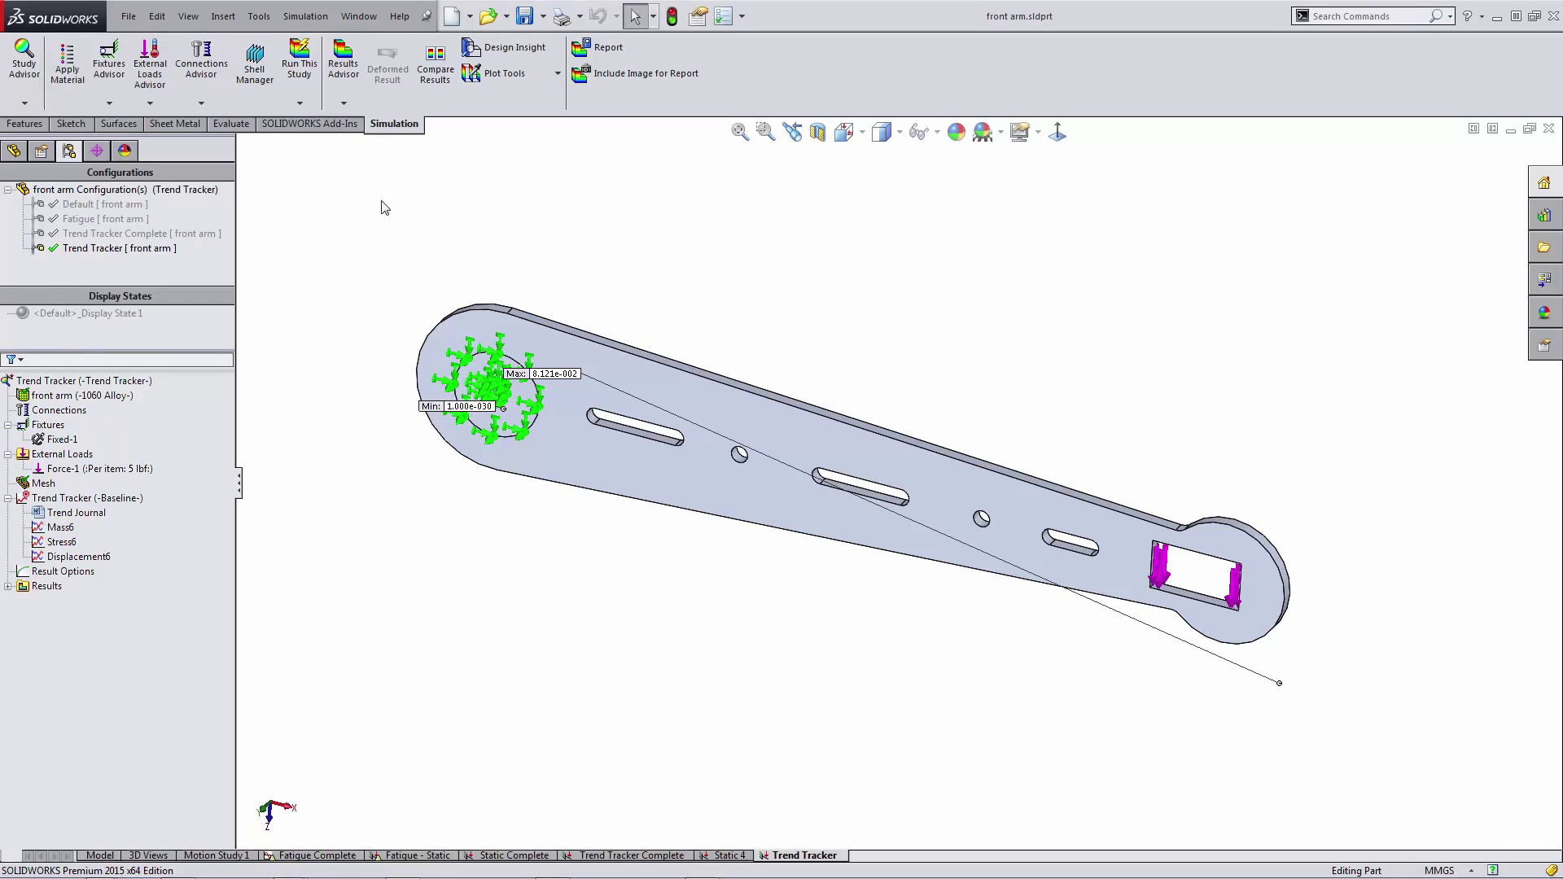
click(188, 15)
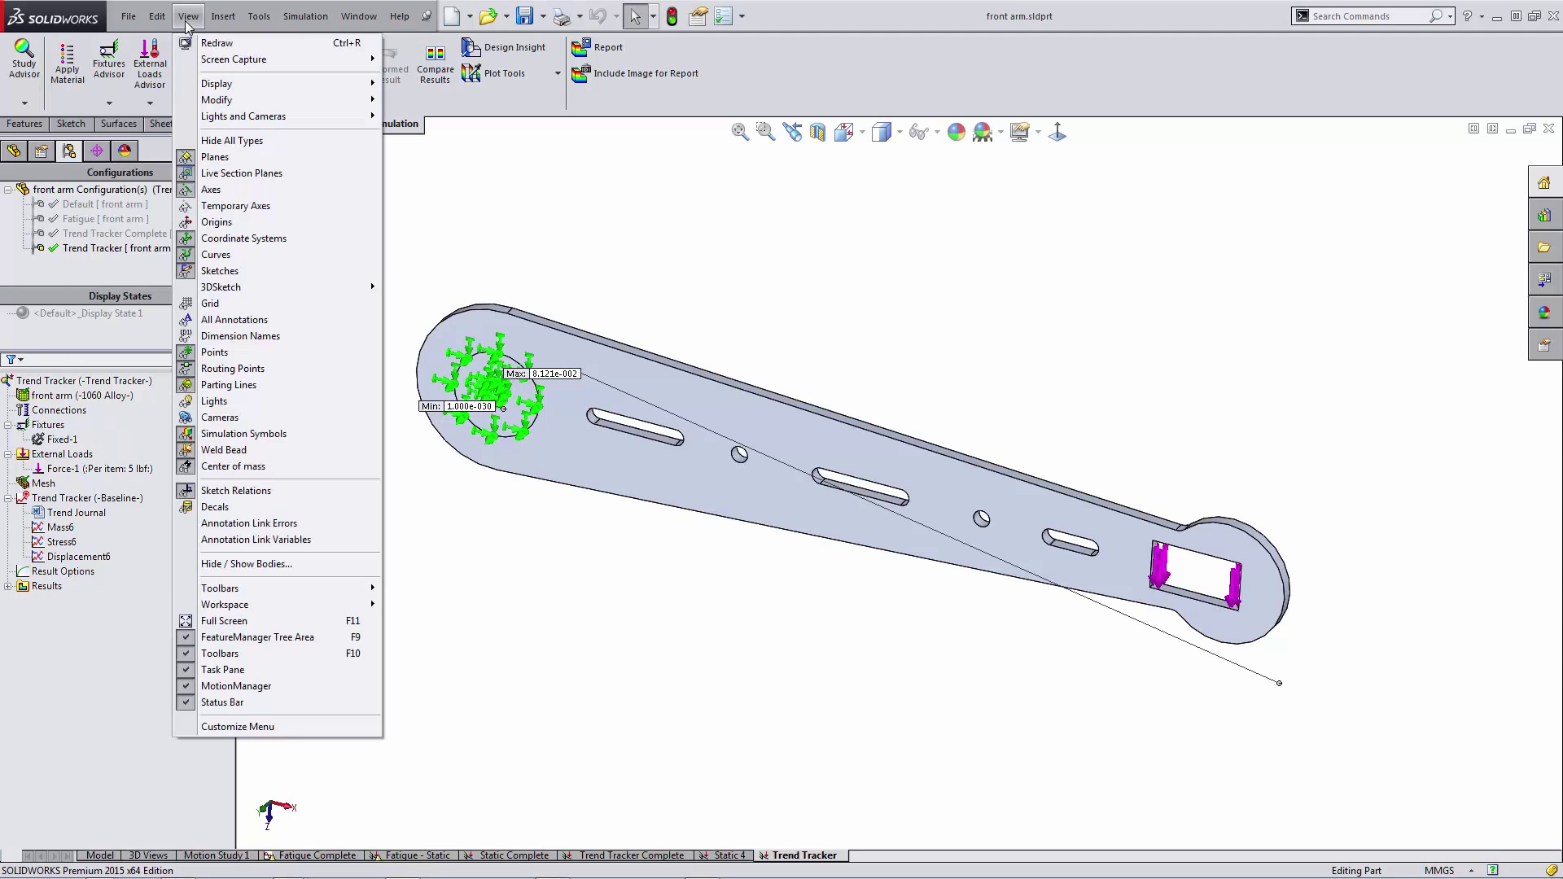
click(269, 319)
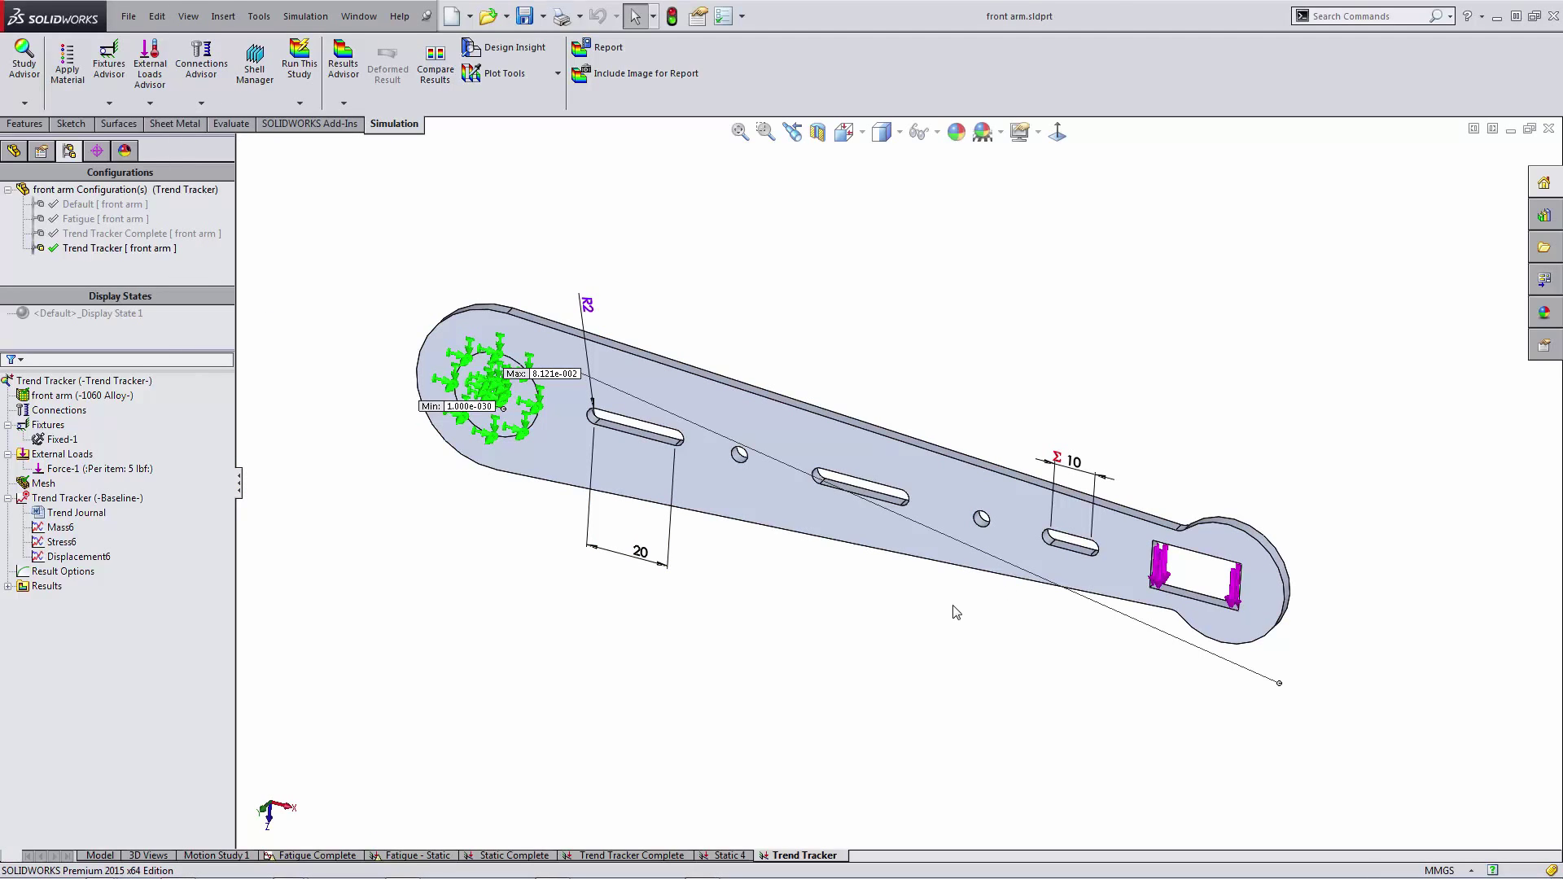
double_click(640, 552)
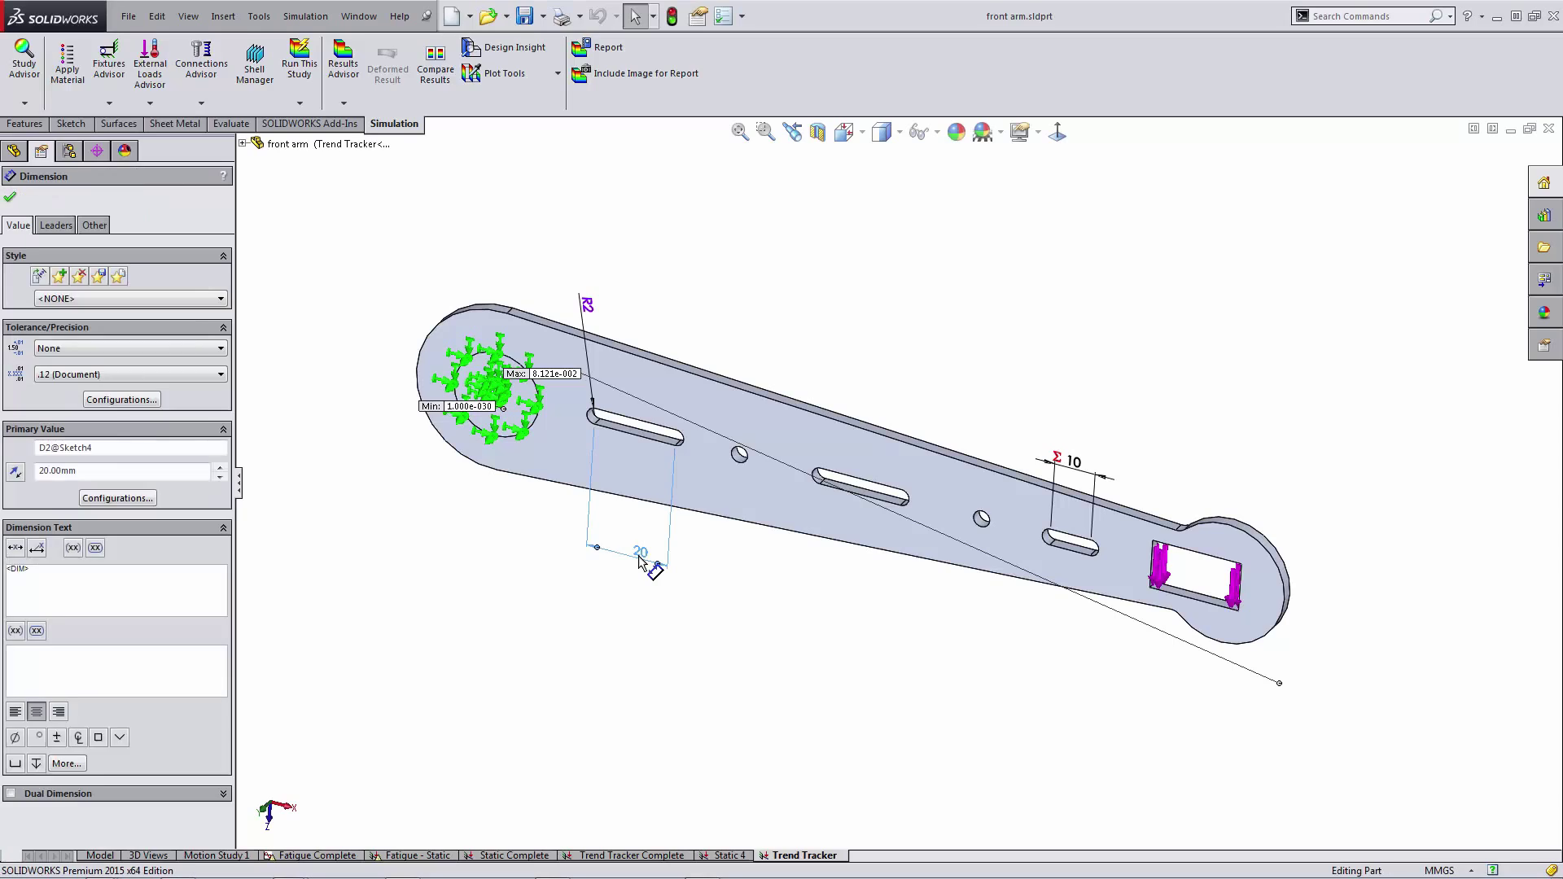
text(25)
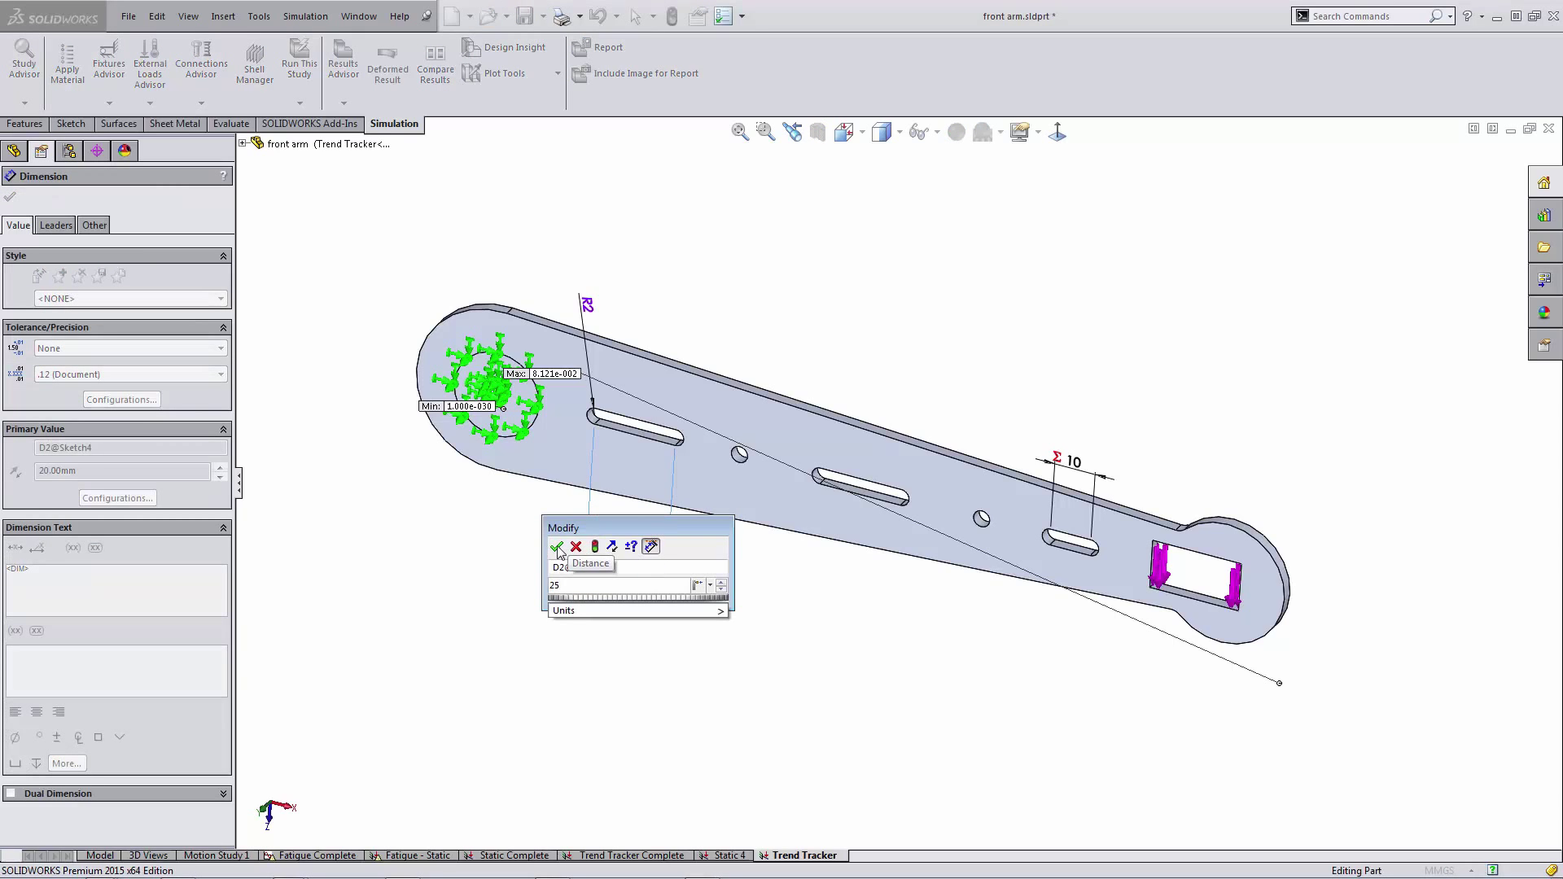
click(594, 547)
click(557, 546)
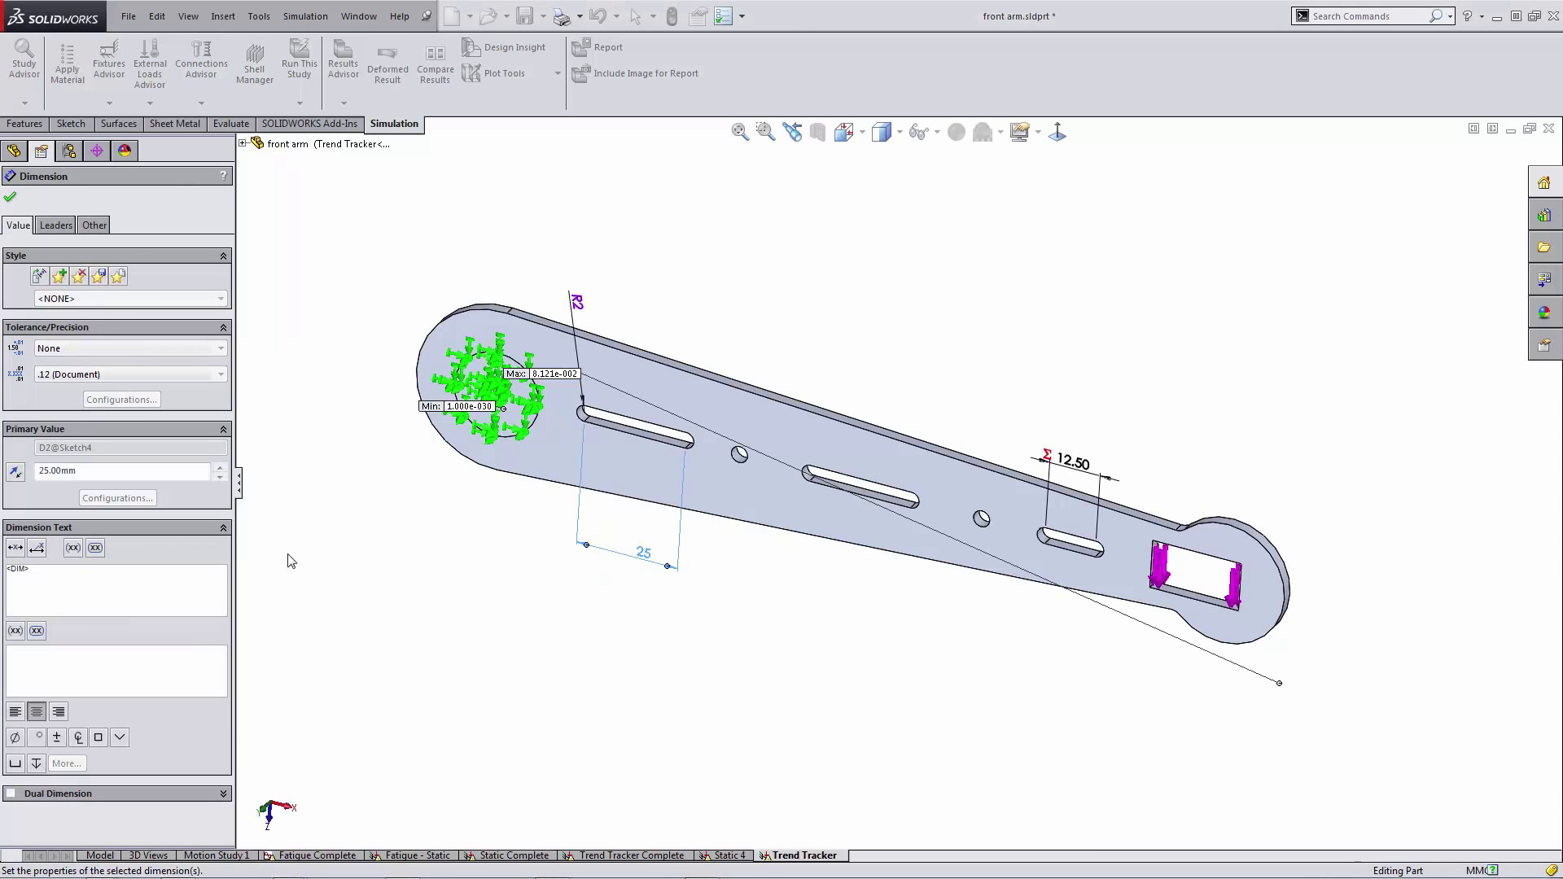
click(10, 196)
- Rerun the Trend Tracker study with the lengthened slots
right_click(46, 362)
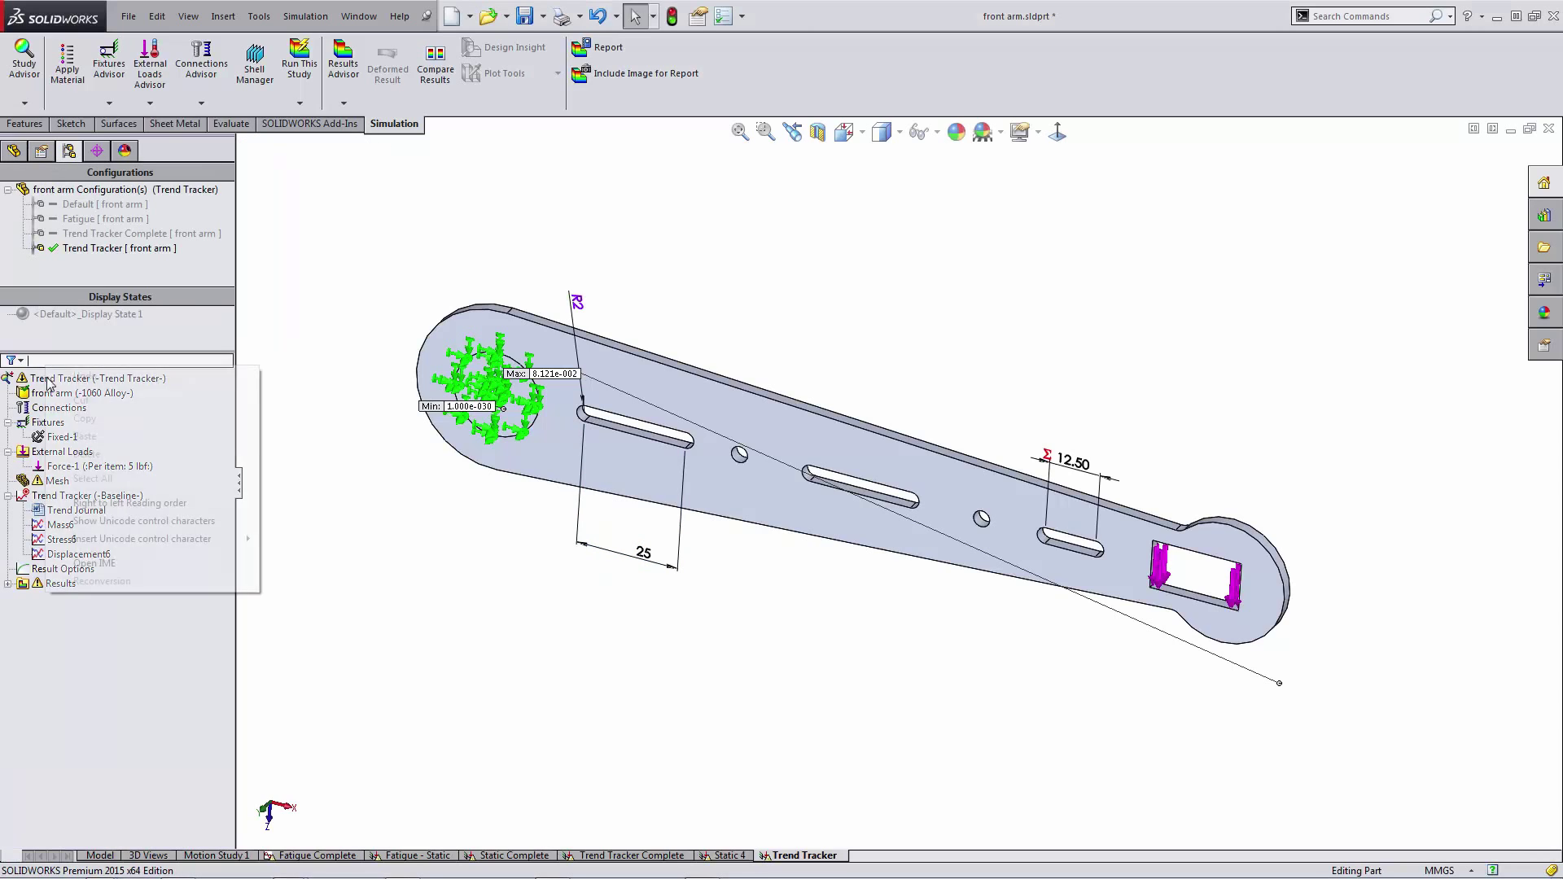
right_click(42, 379)
click(75, 390)
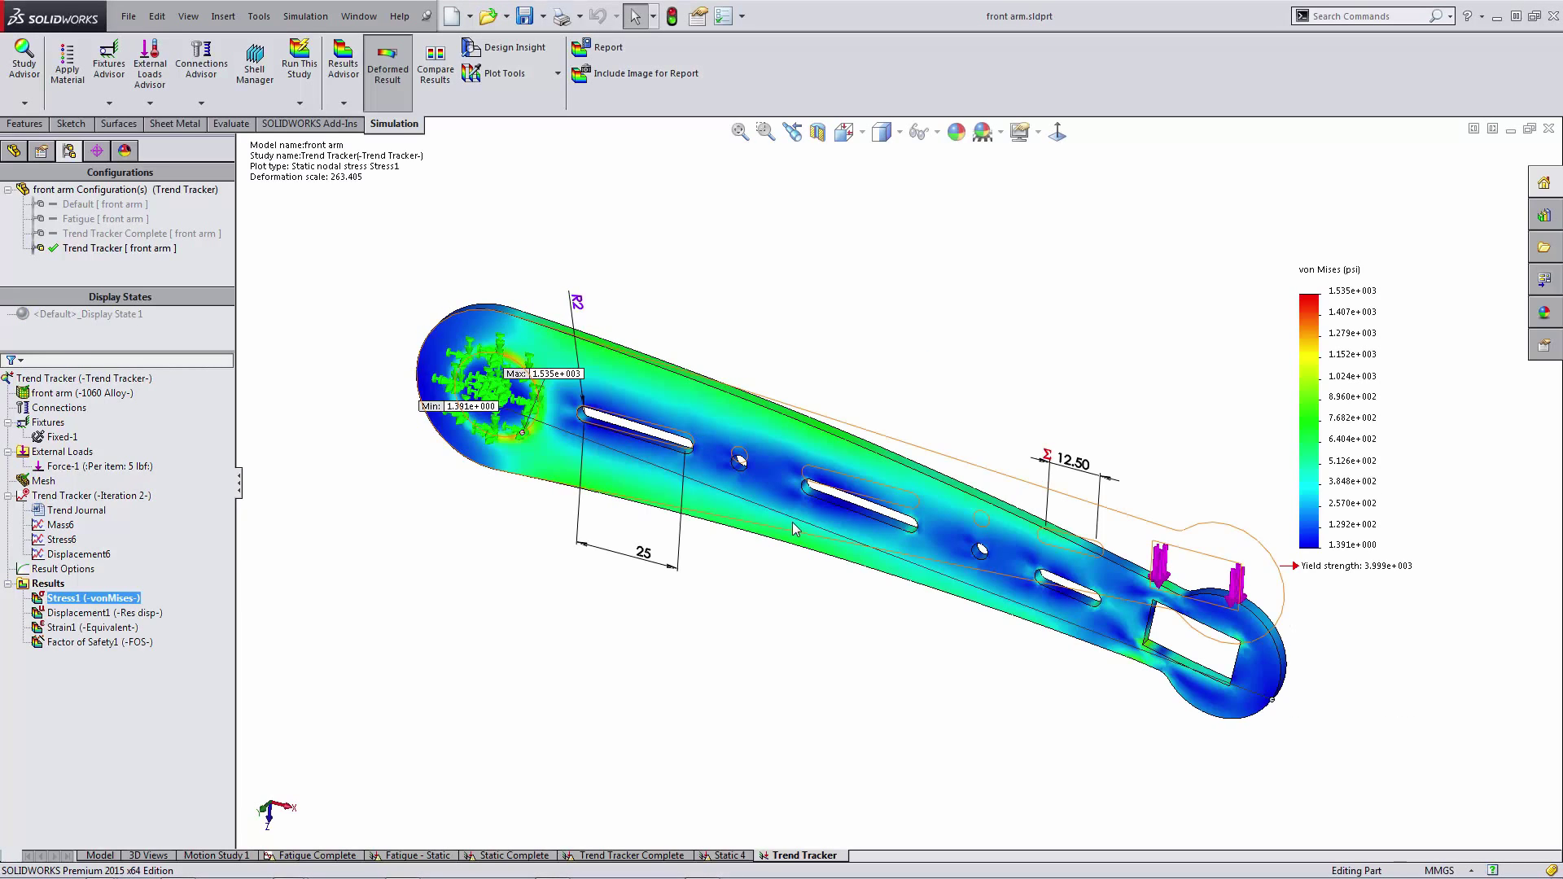
- Inspect the stress trend graph to compare the second iteration with the baseline
click(65, 542)
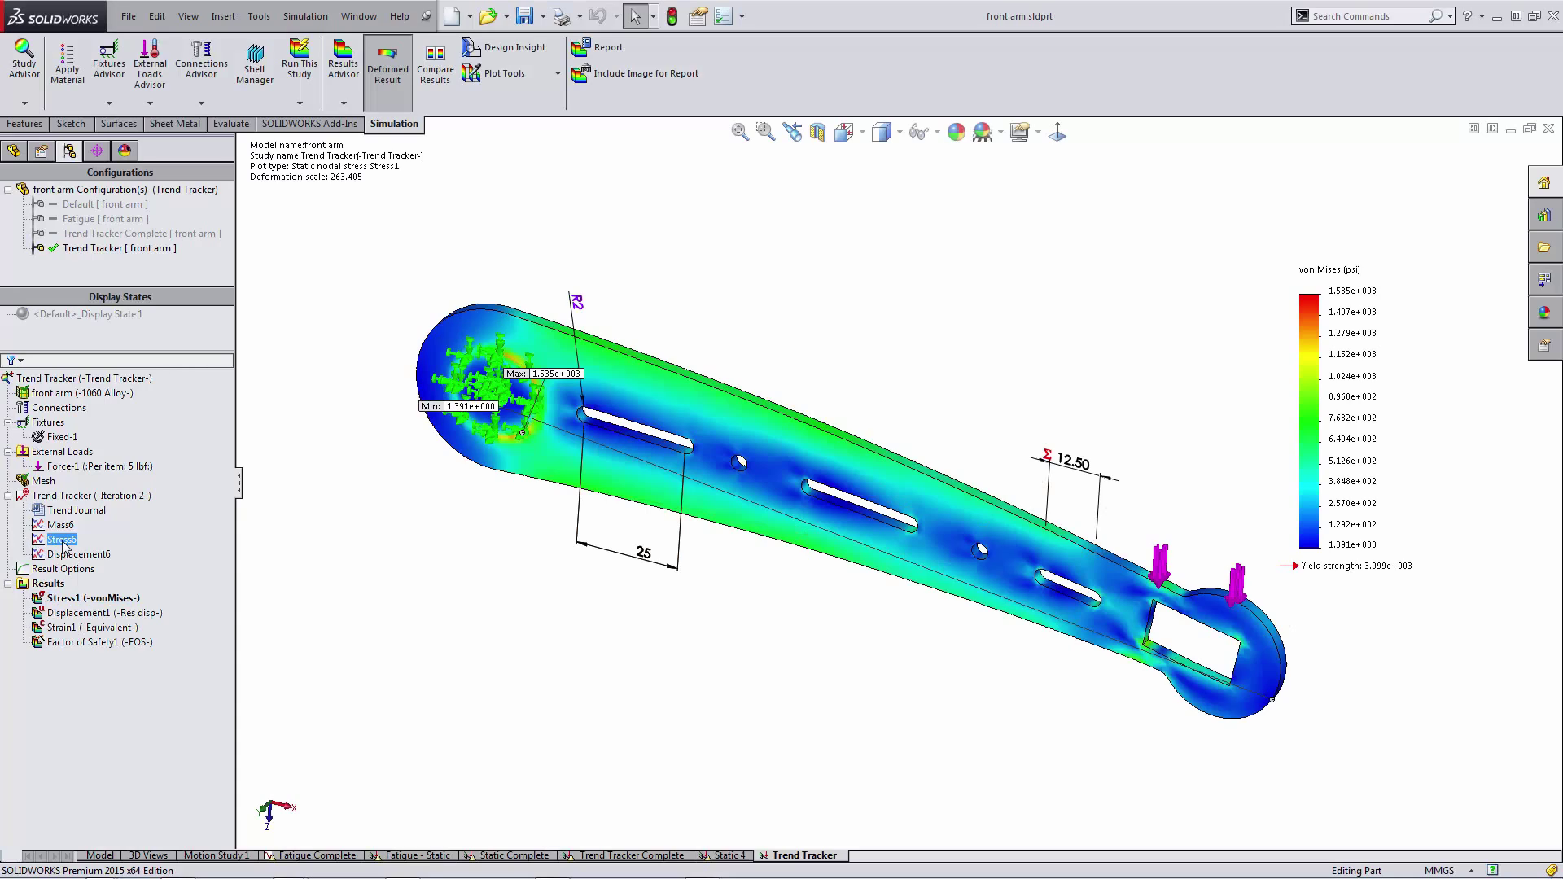
double_click(65, 542)
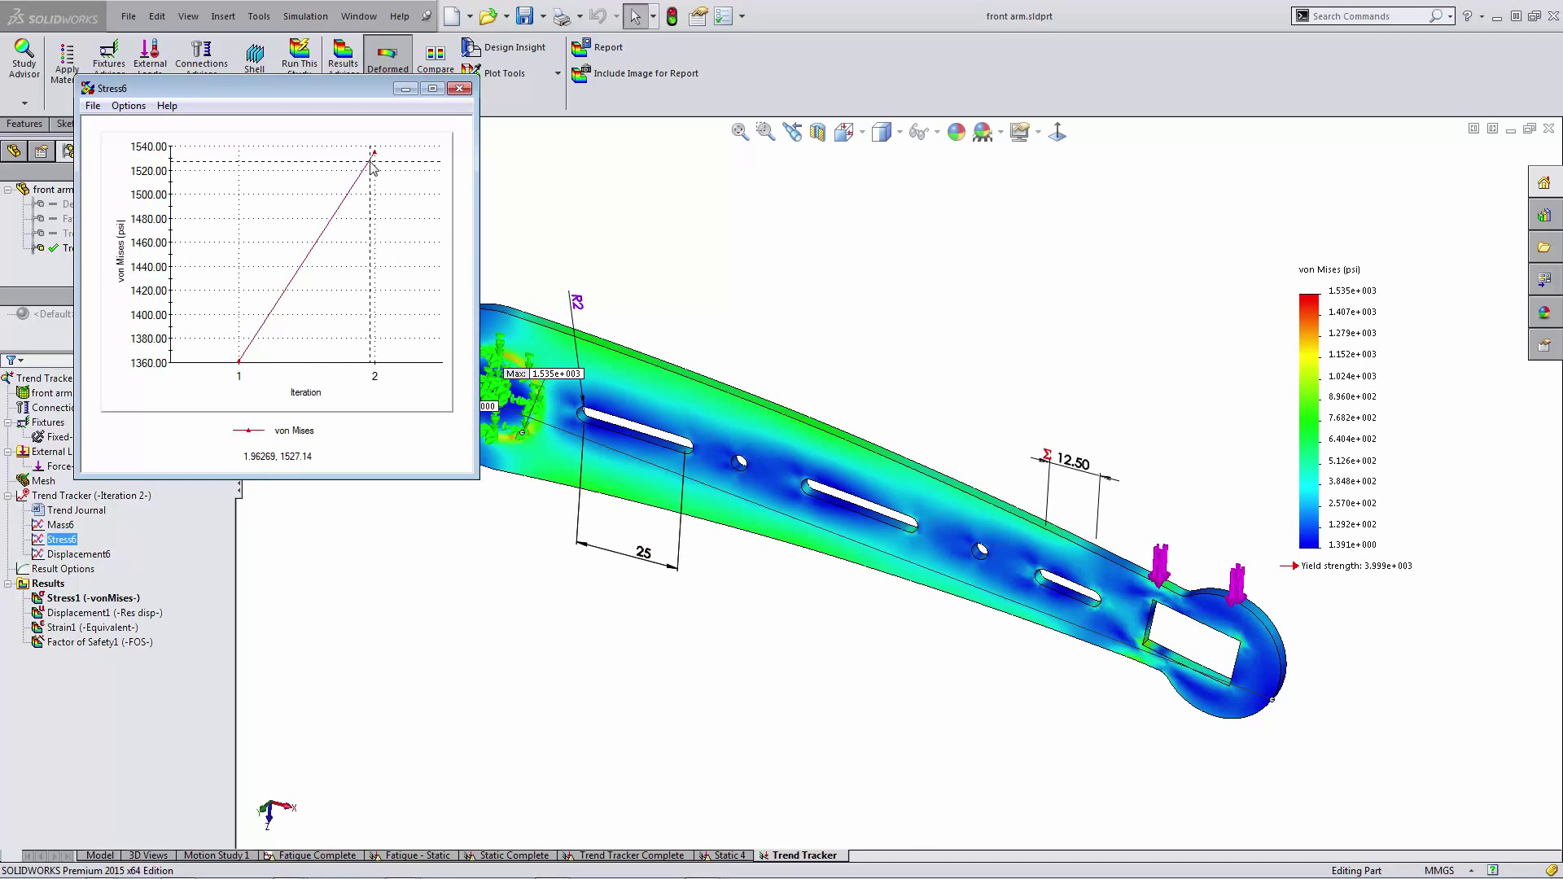
click(461, 89)
- Set the length of the slot nearest the fixed end to 30 mm and rerun the study
double_click(643, 552)
text(30)
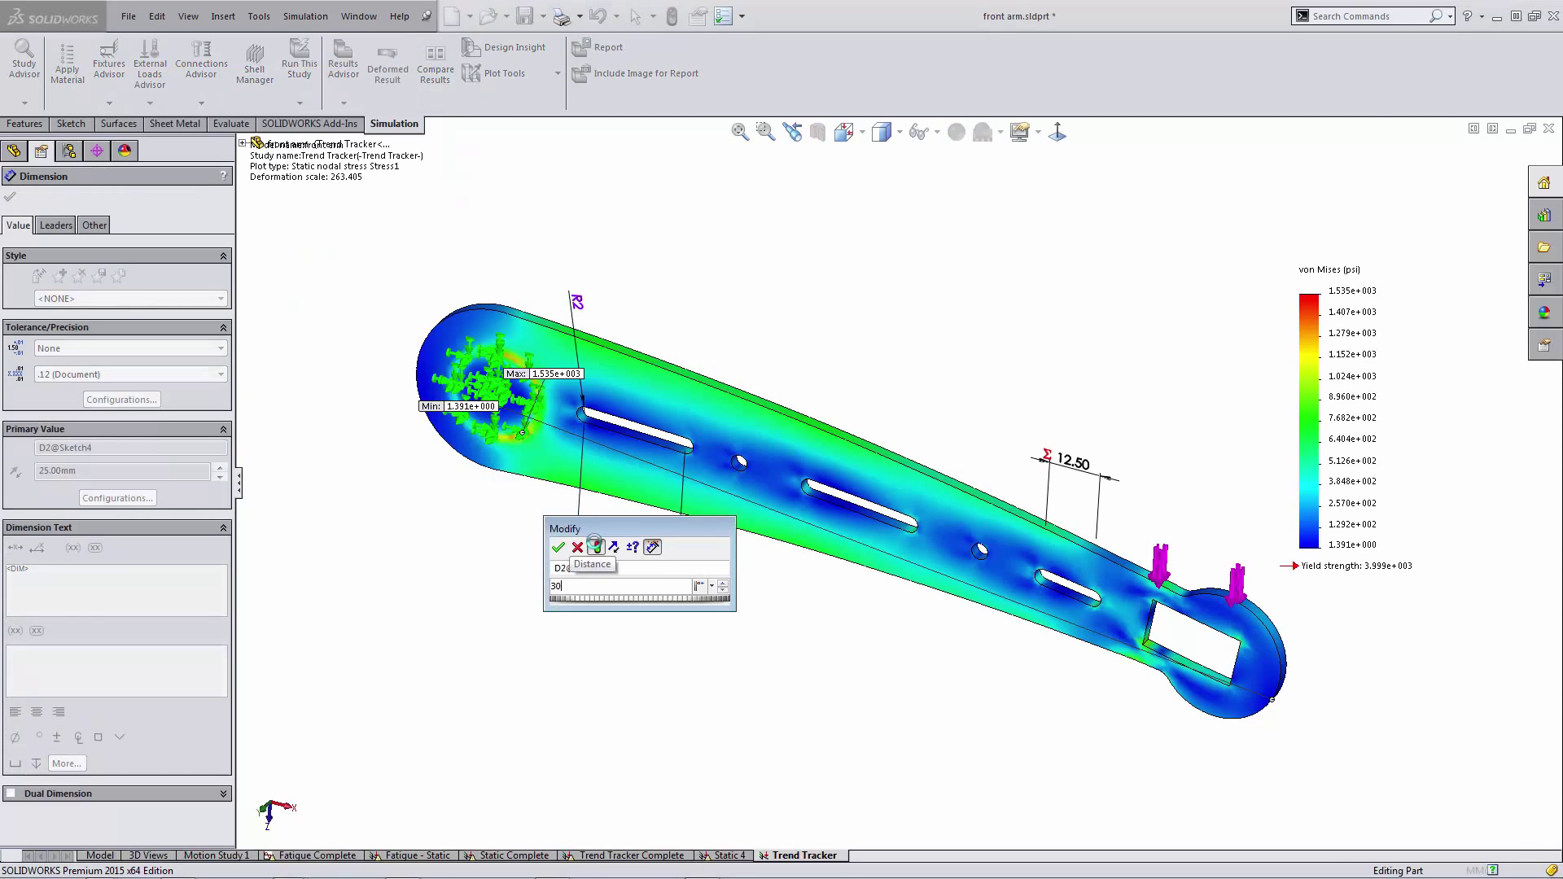
key(Return)
right_click(65, 378)
click(49, 391)
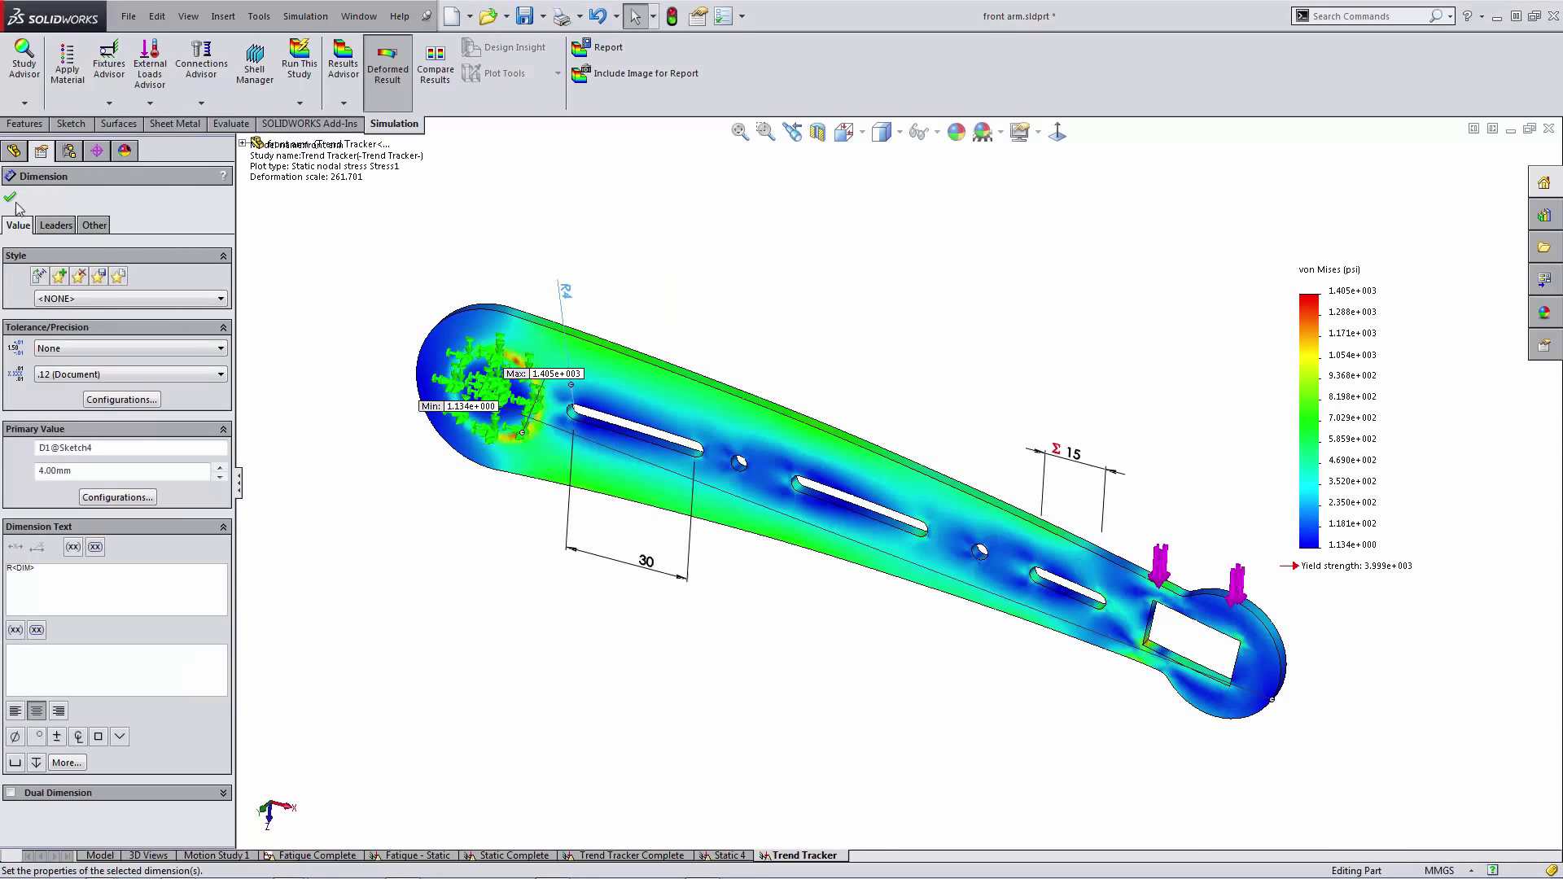
- Set the slots' end radius to 6 mm and rerun the study as another iteration
double_click(566, 293)
text(6)
key(Return)
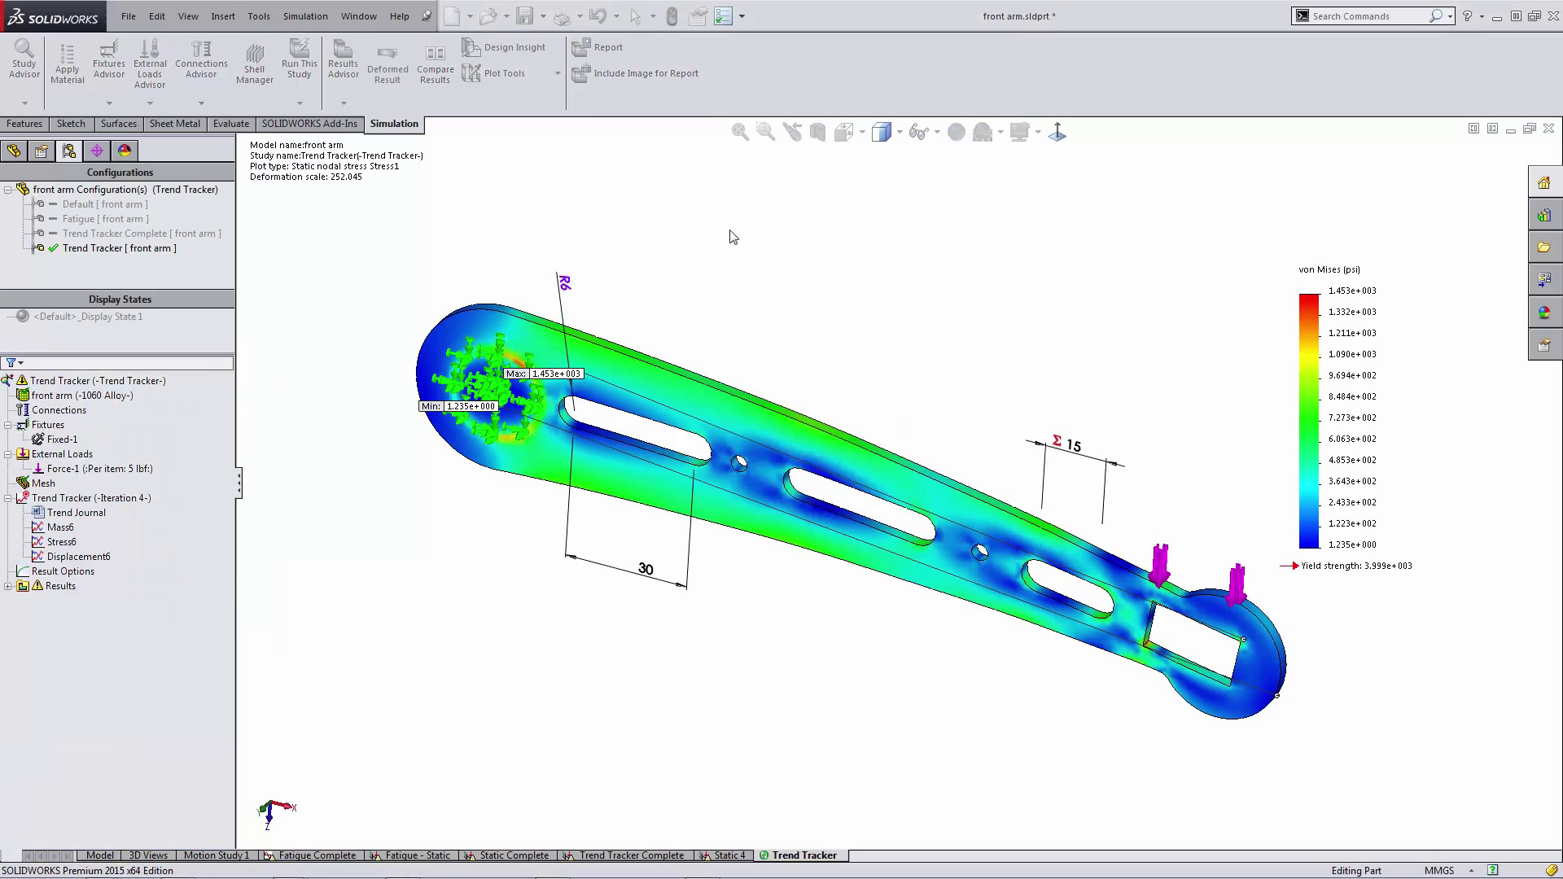
- Increase the slots' end radius to 8 mm and rerun the study
double_click(564, 282)
text(8)
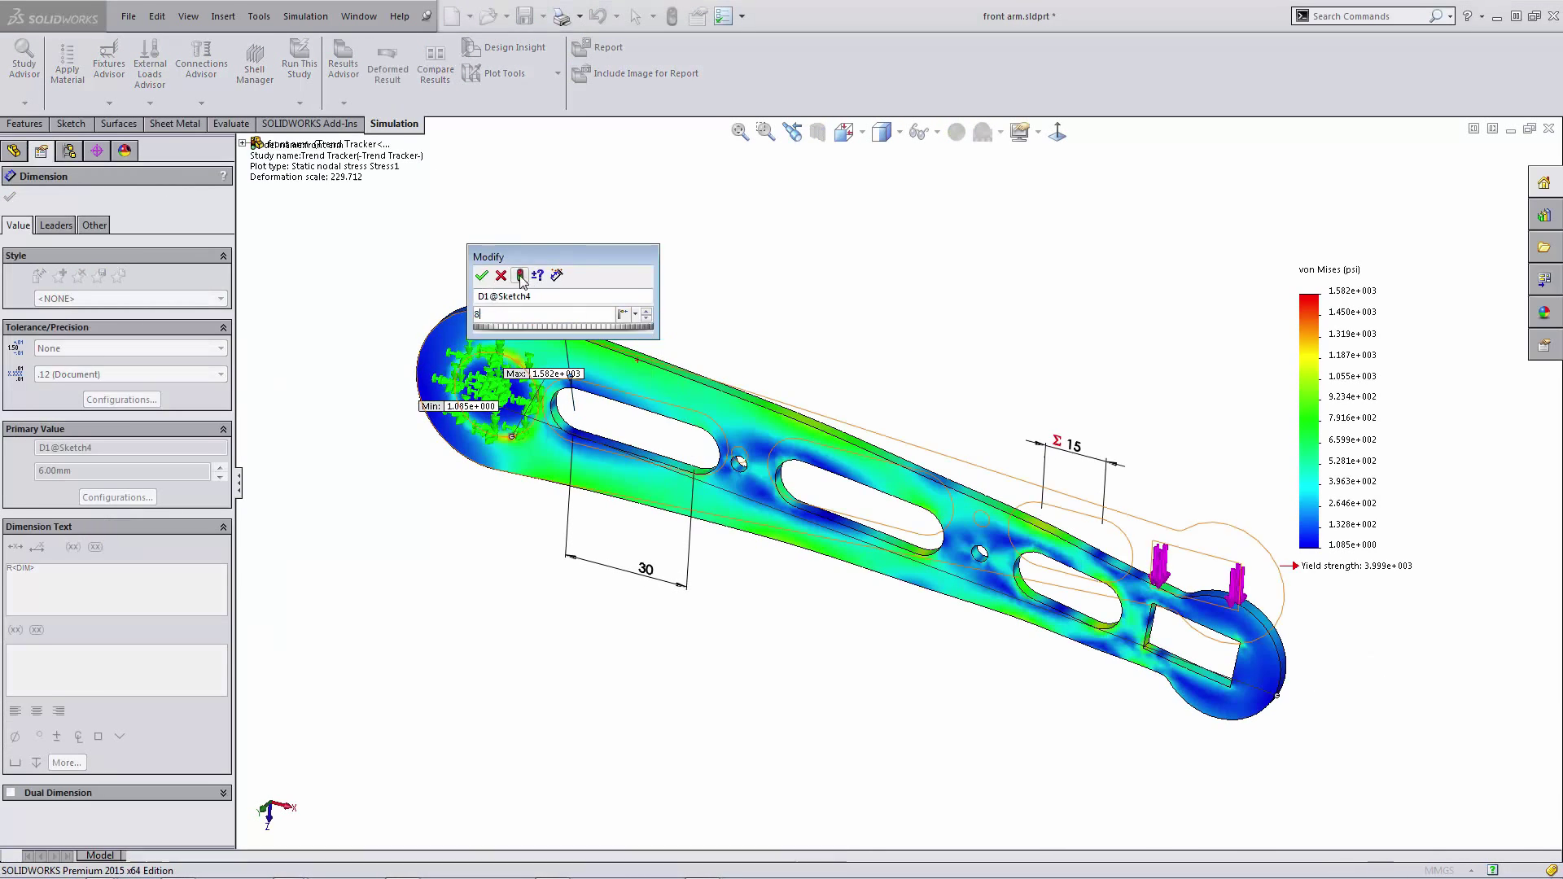
key(Return)
click(10, 199)
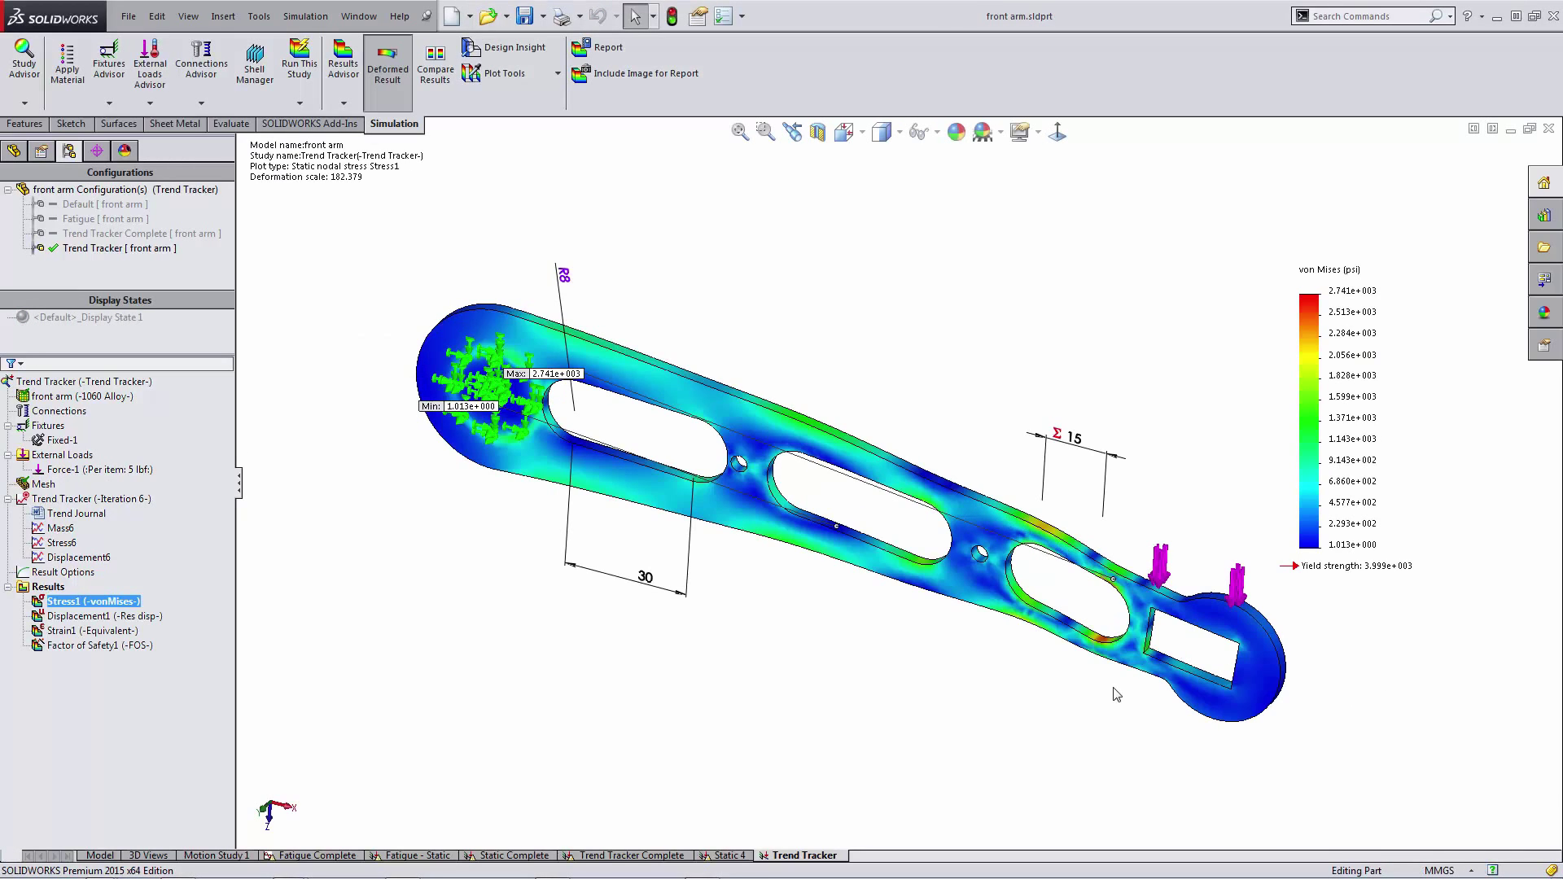
- Inspect the arm's stress plot and examine the enlarged stress trend graph across all iterations, closing the graph when done
middle_drag(1116, 694, 1054, 701)
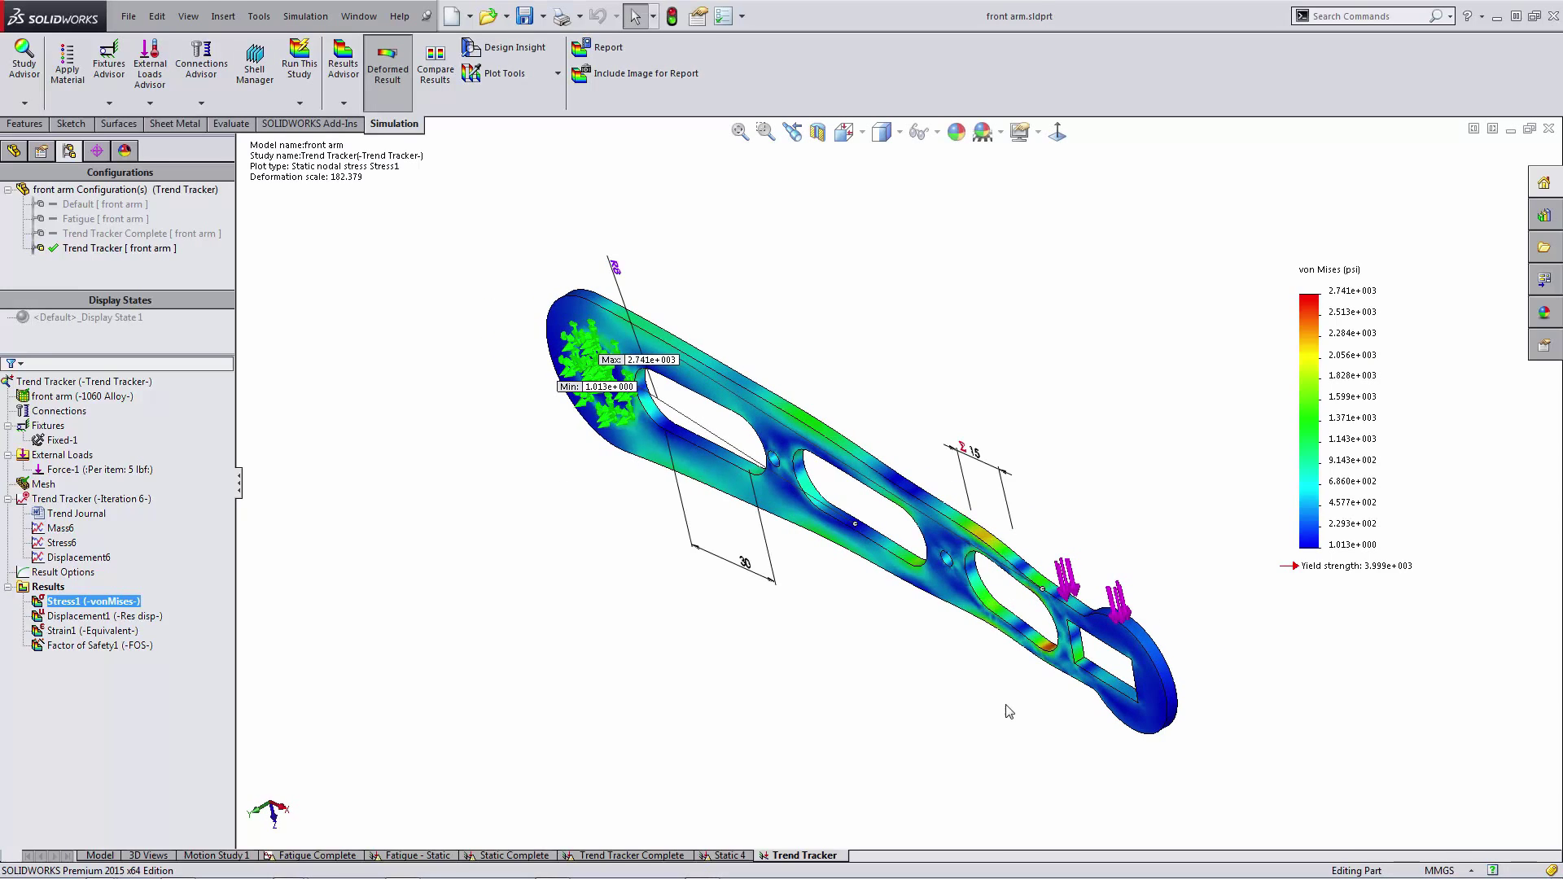
middle_drag(1009, 711, 1066, 650)
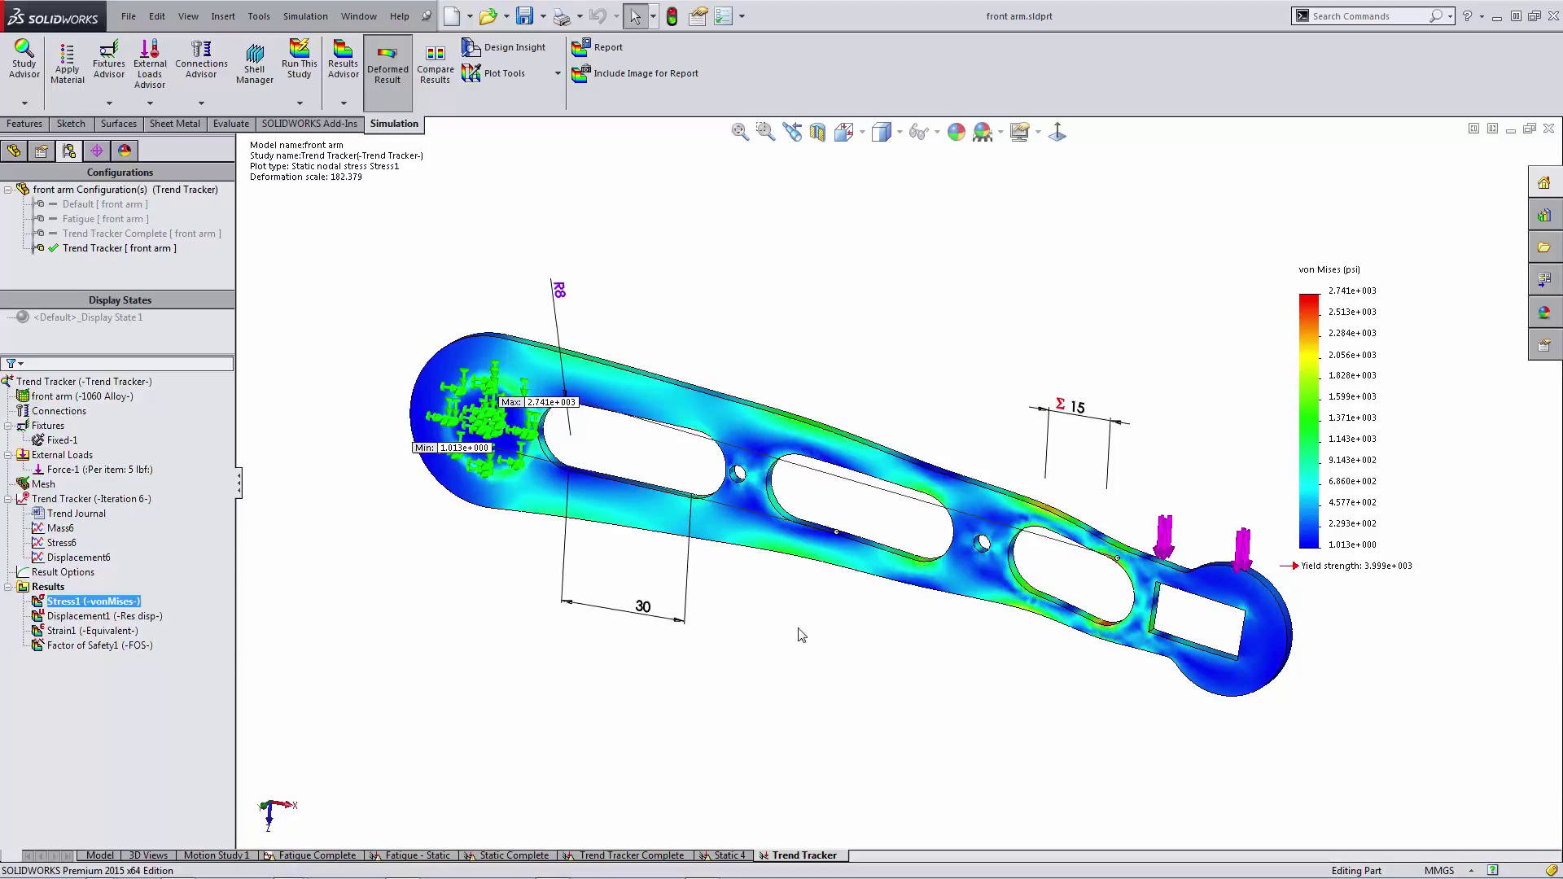
middle_drag(806, 633, 805, 584)
click(62, 543)
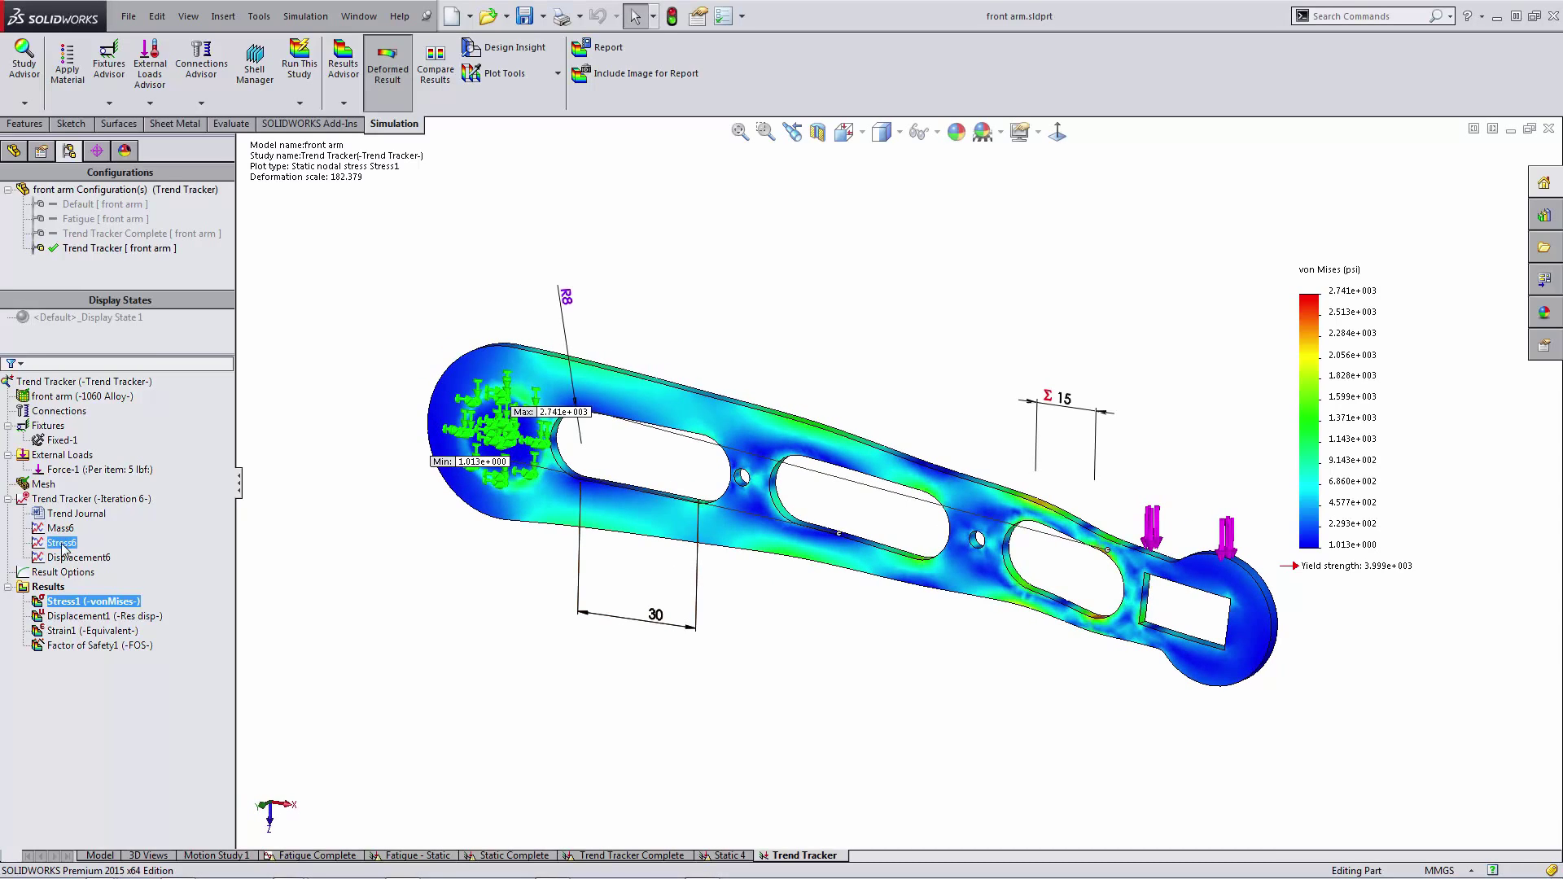
double_click(62, 543)
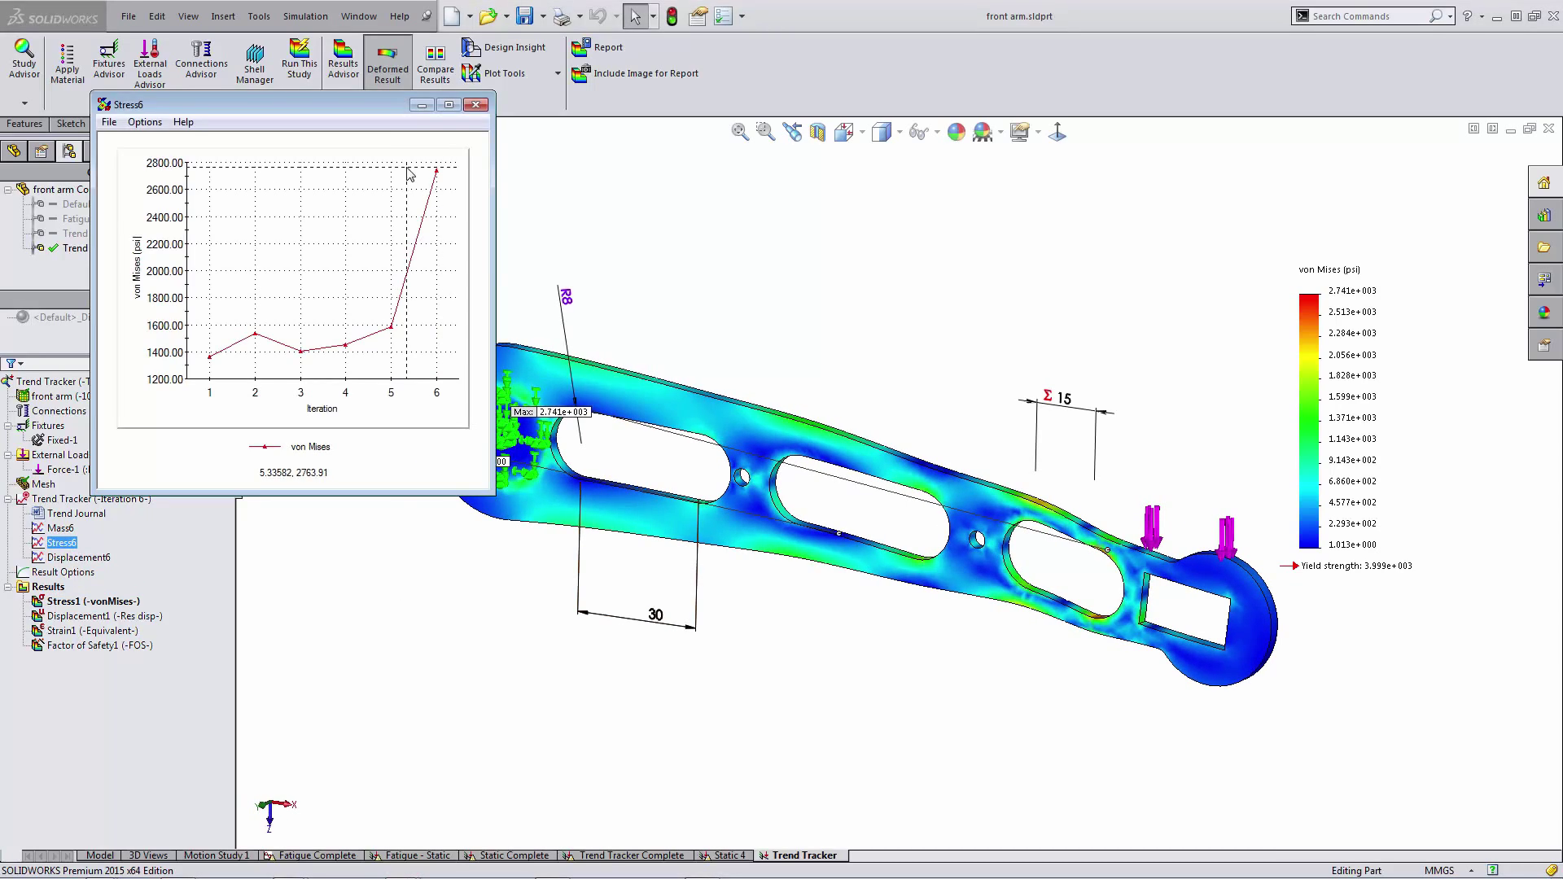
drag(386, 112, 441, 120)
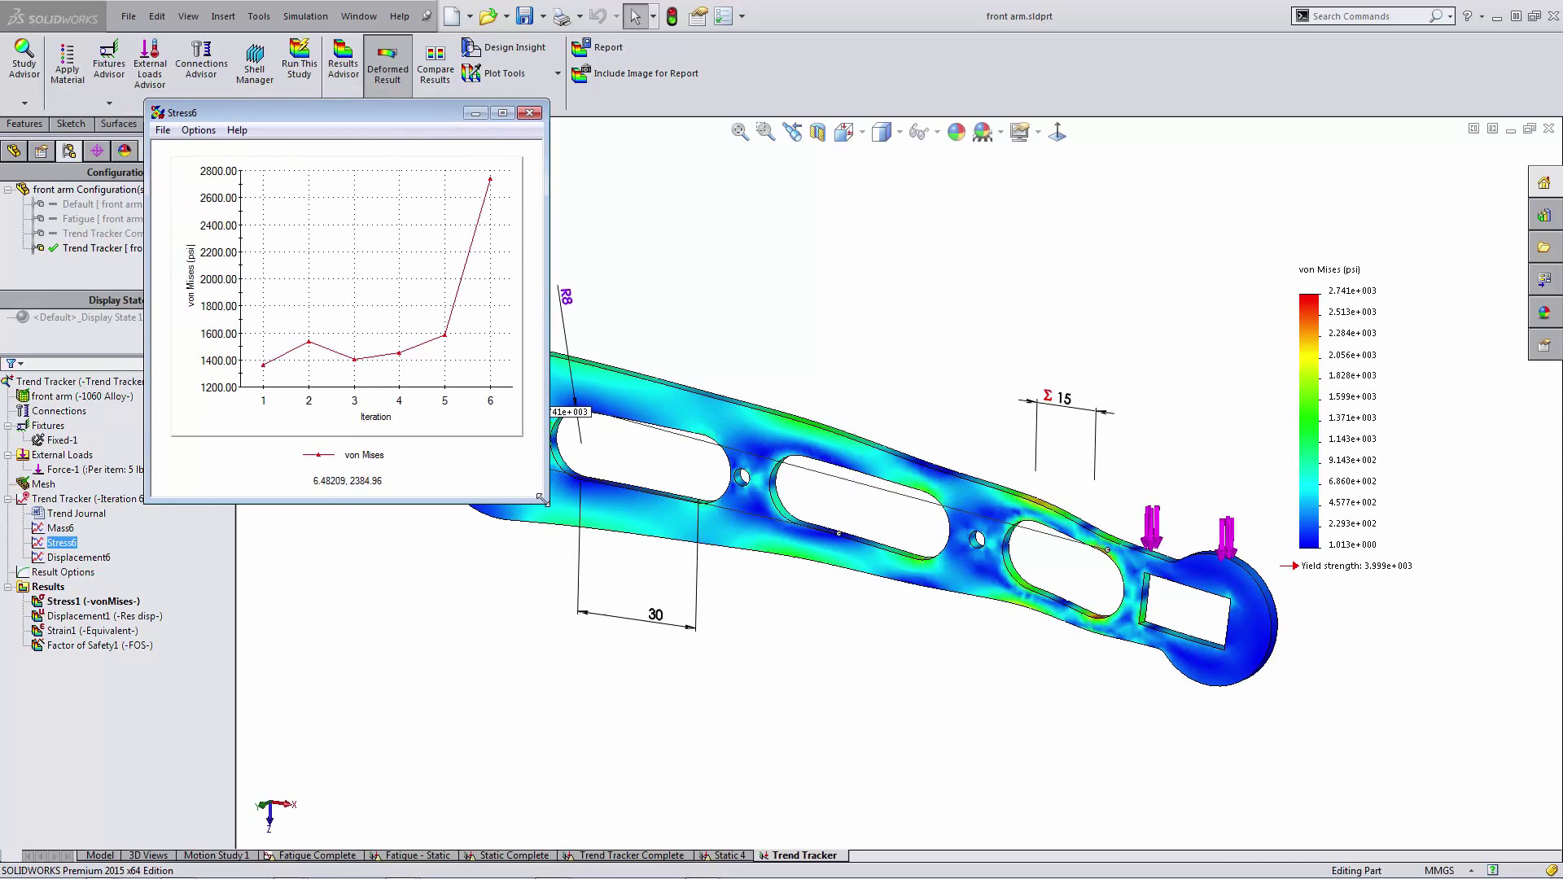
drag(540, 498, 813, 677)
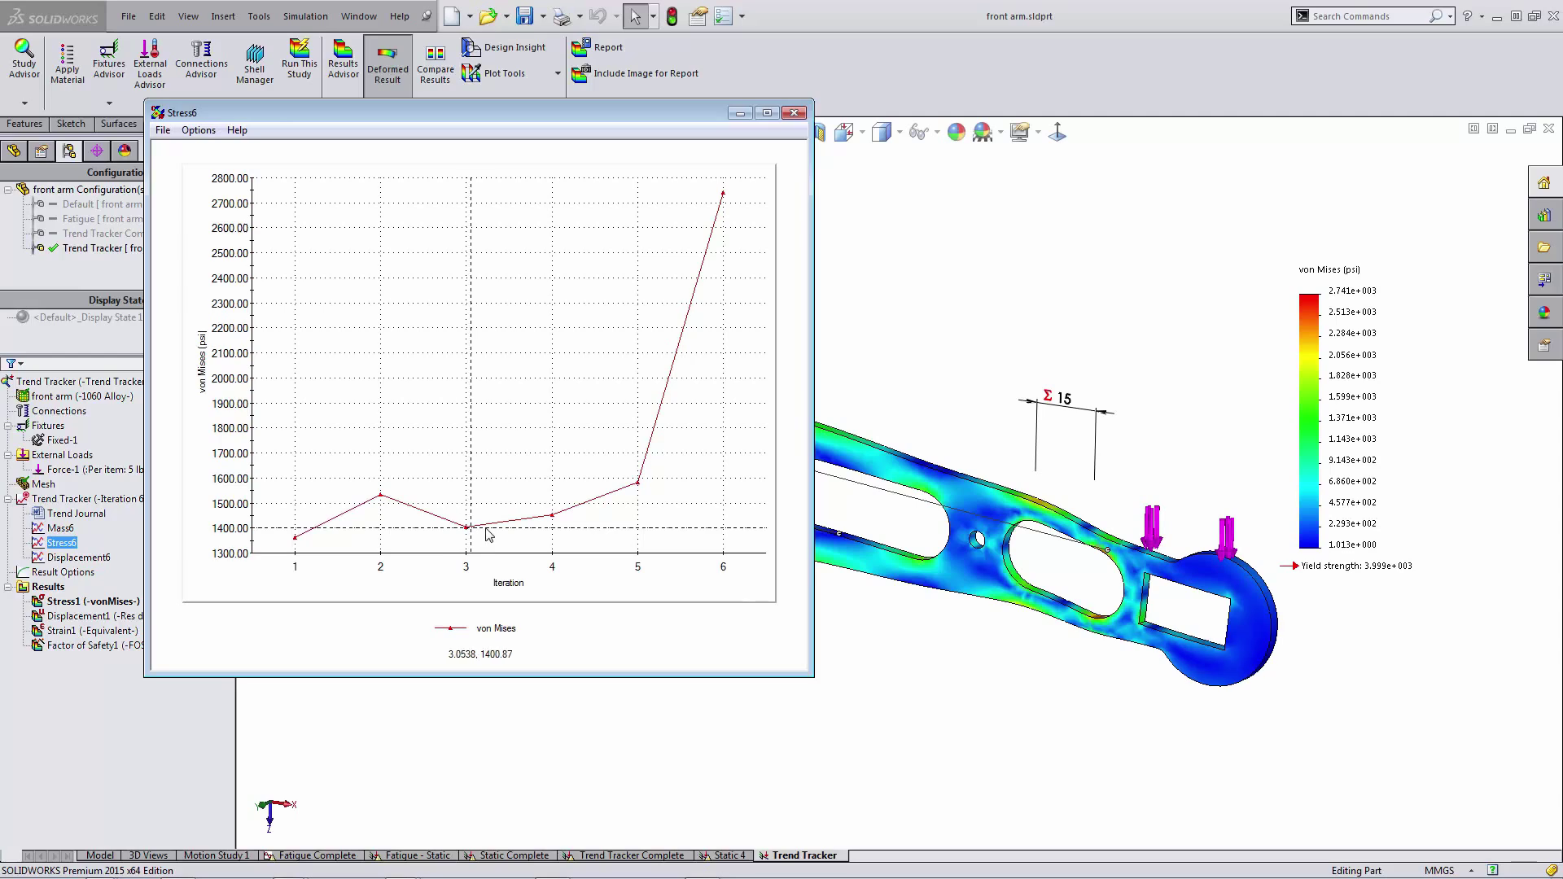
click(793, 113)
- Examine the displacement trend graph at an enlarged size to compare all iterations, and close it
double_click(78, 557)
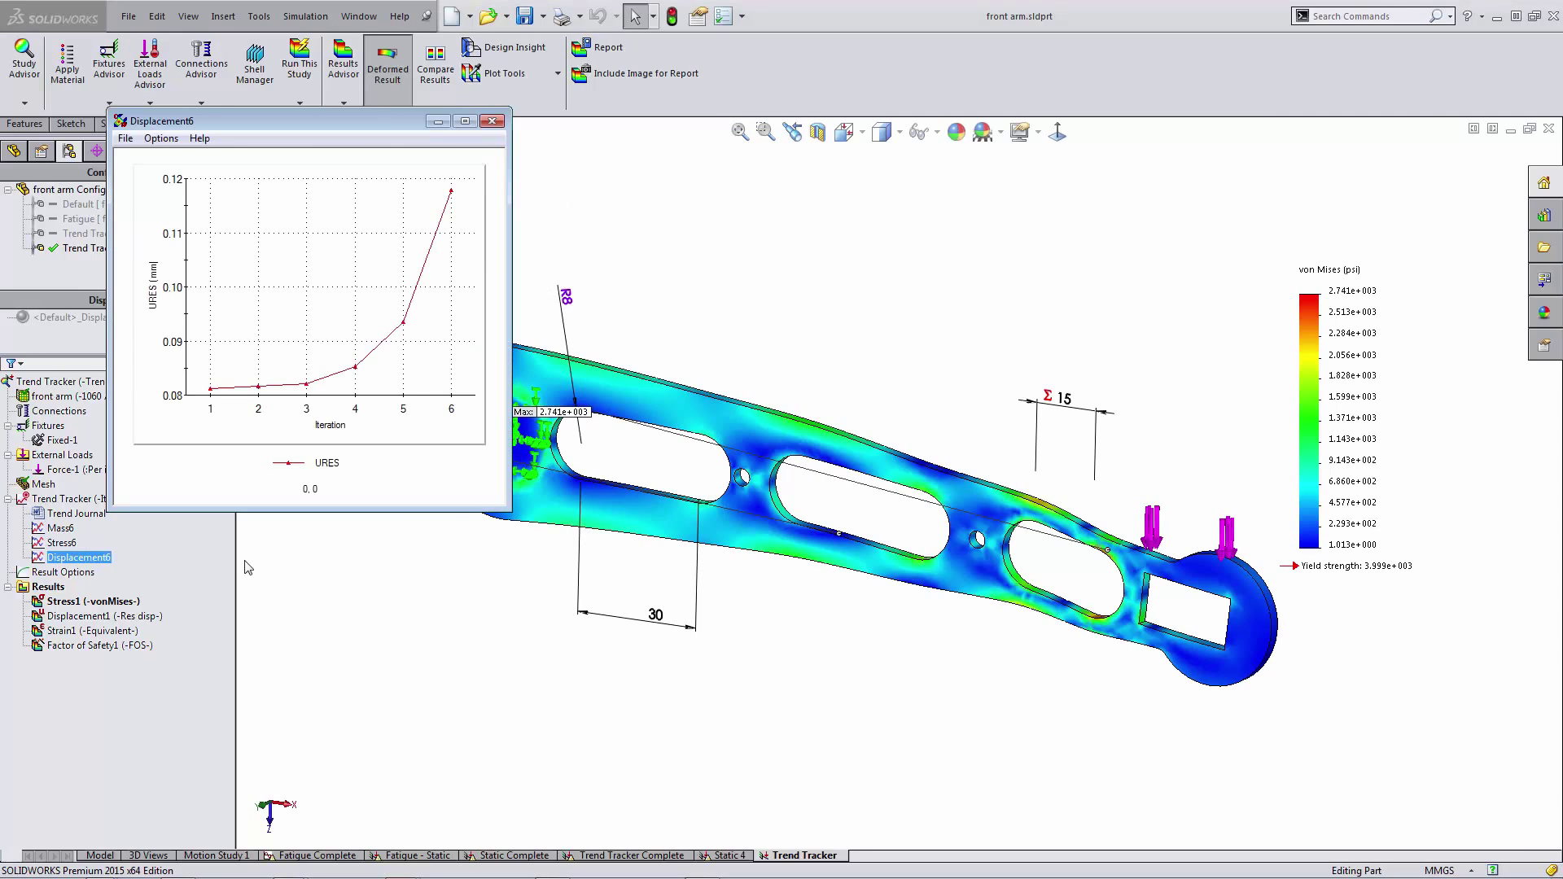
drag(484, 122, 662, 168)
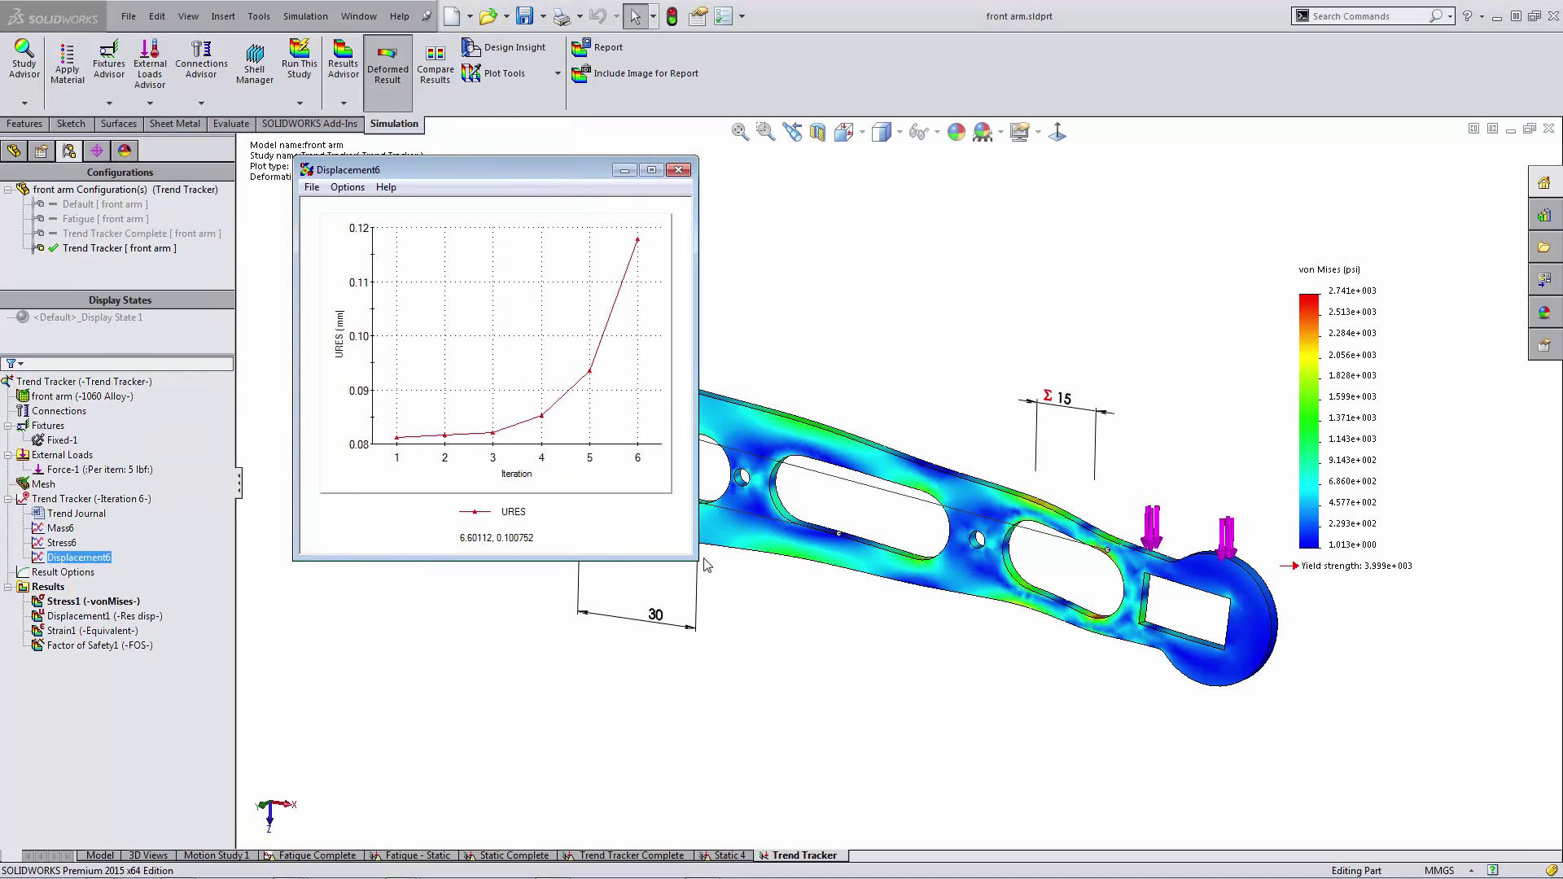
drag(698, 562, 1125, 761)
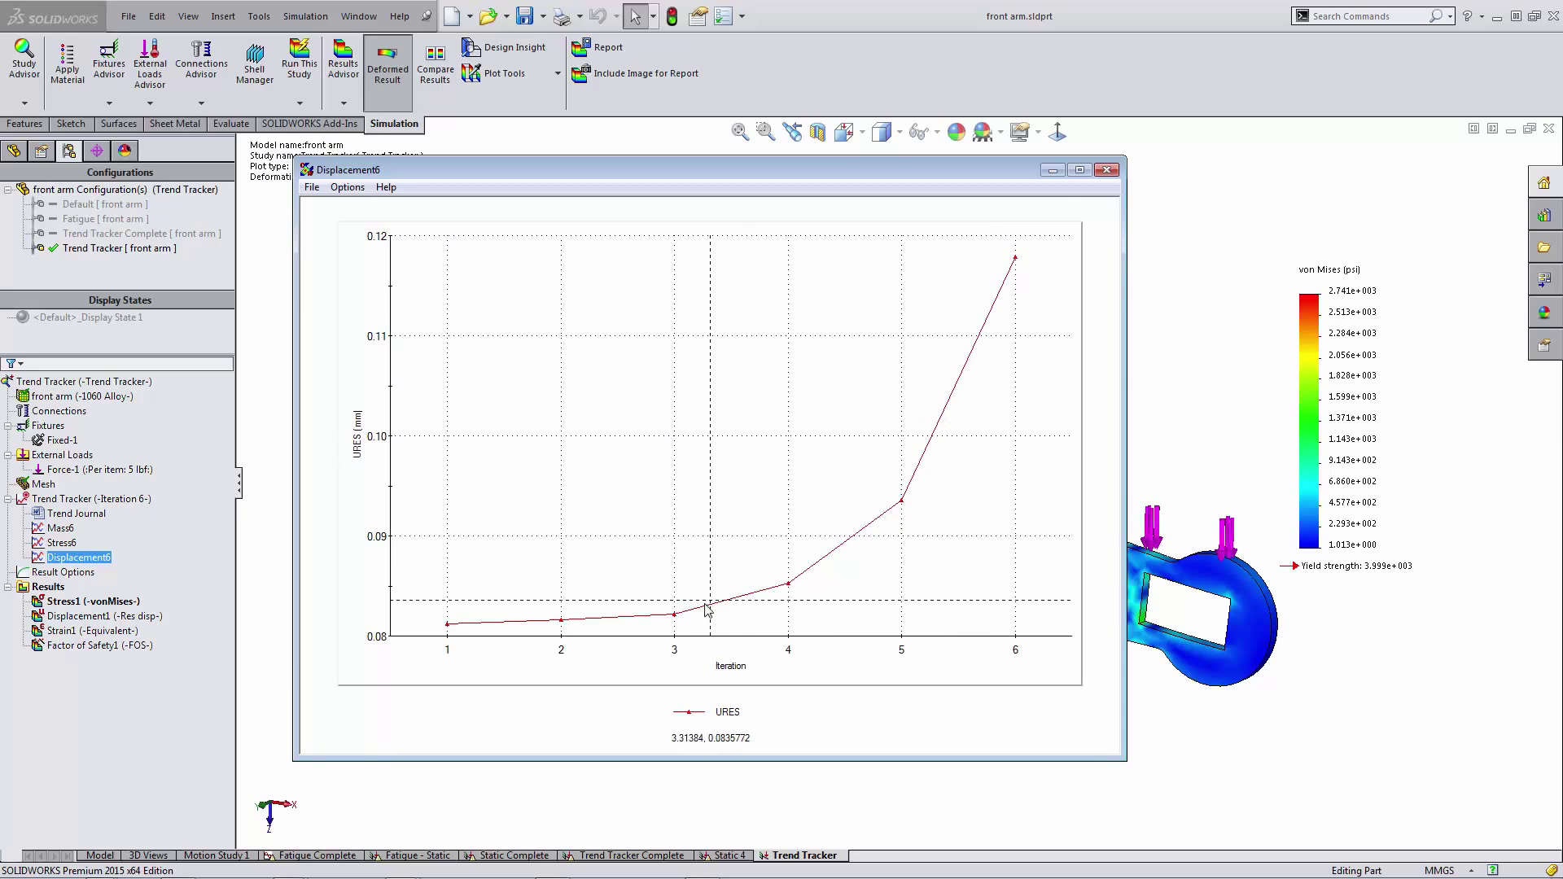
click(1106, 169)
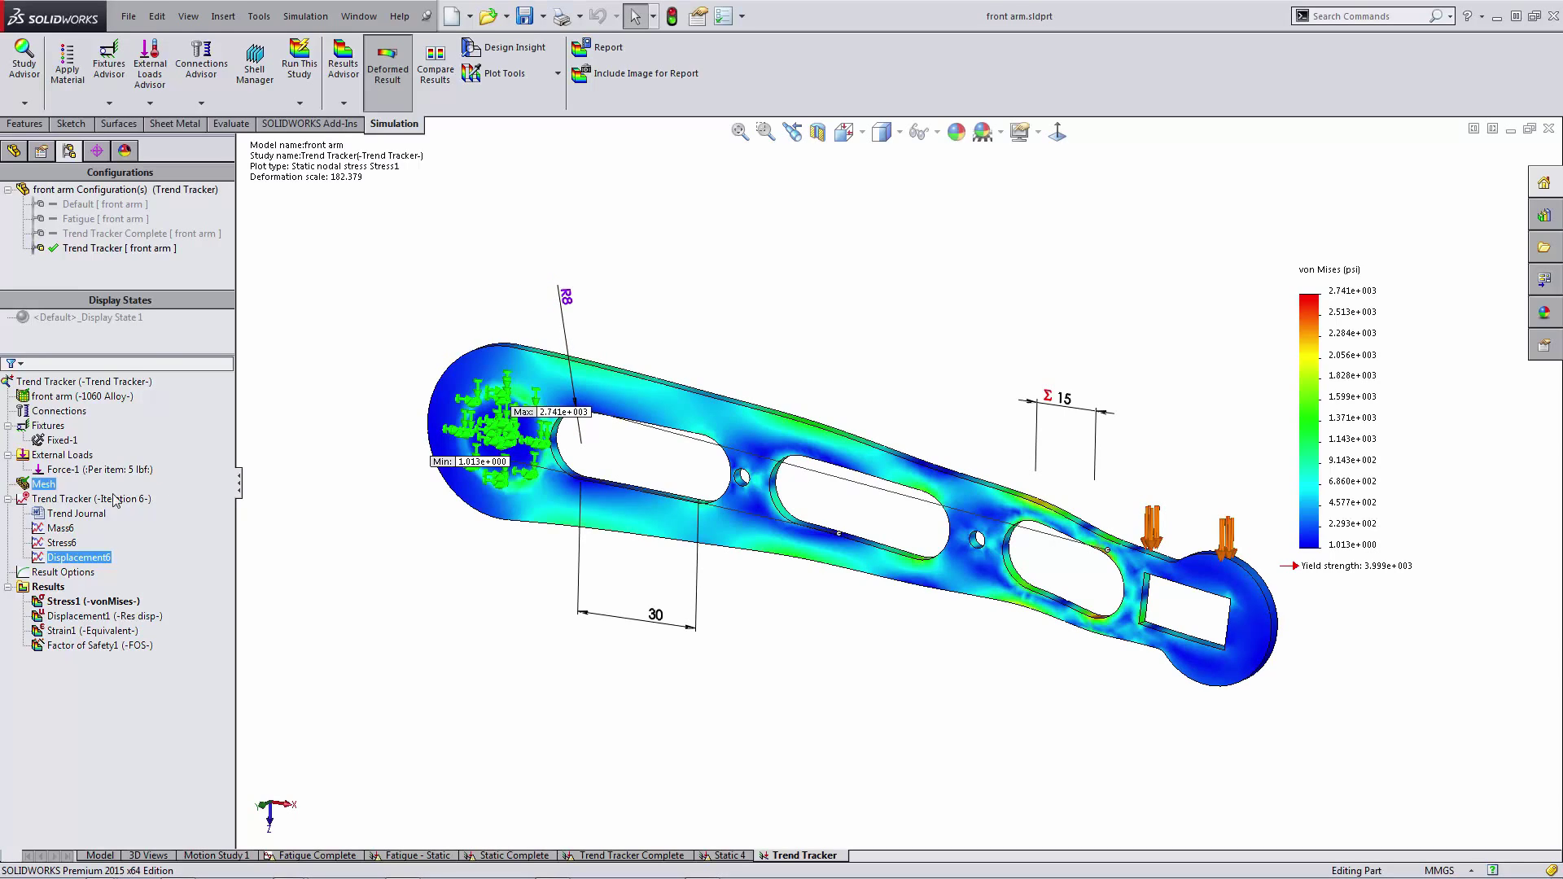
- Restore the model to Iteration 3 in Trend Tracker, accepting the deletion of all later iterations
right_click(83, 503)
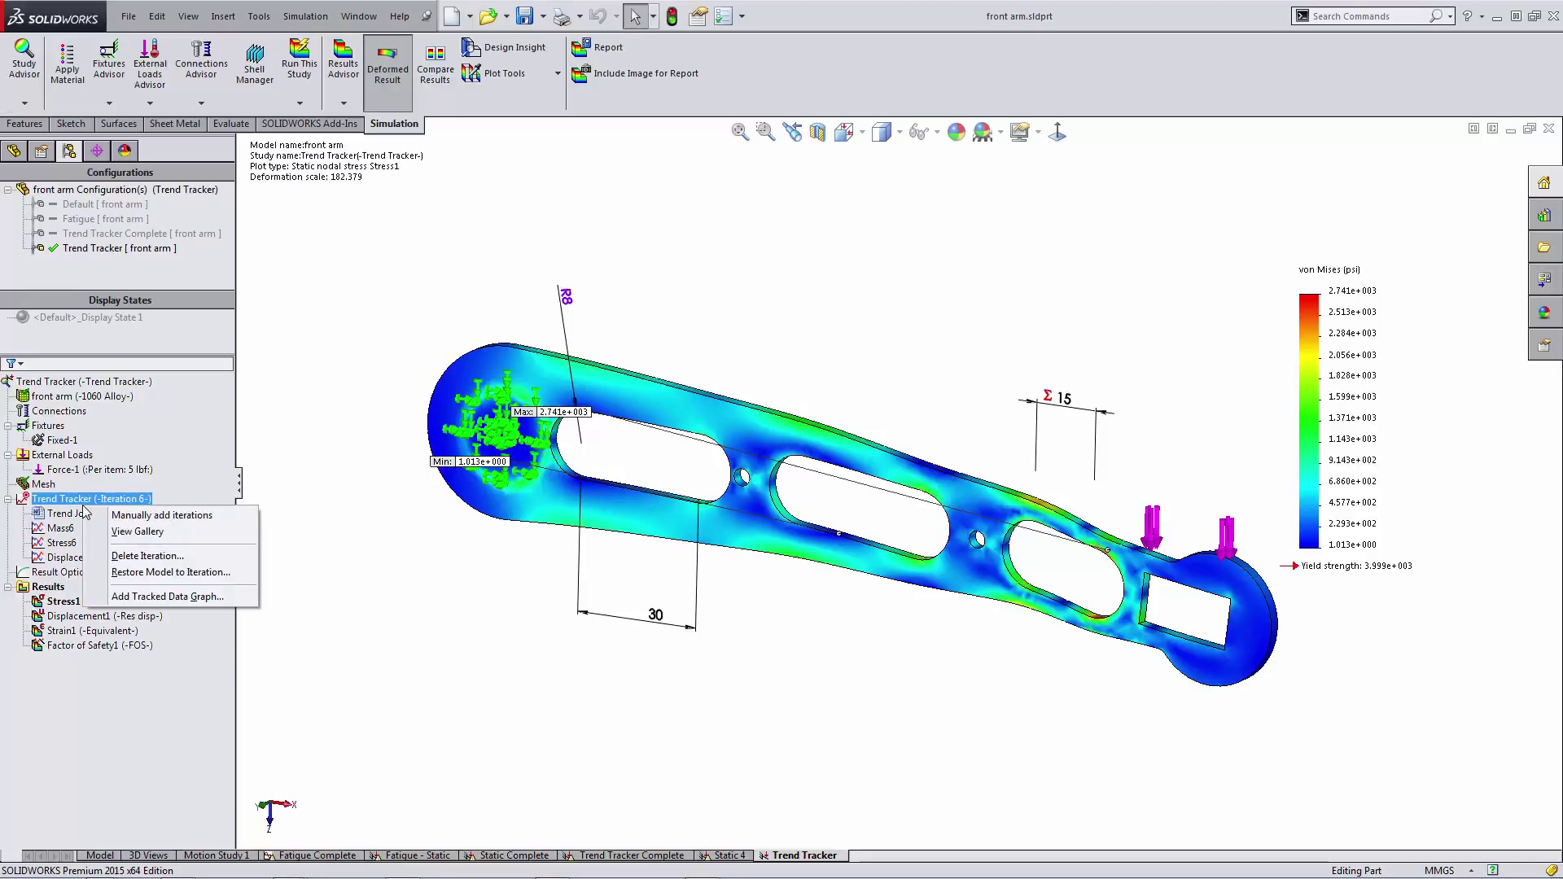
click(204, 572)
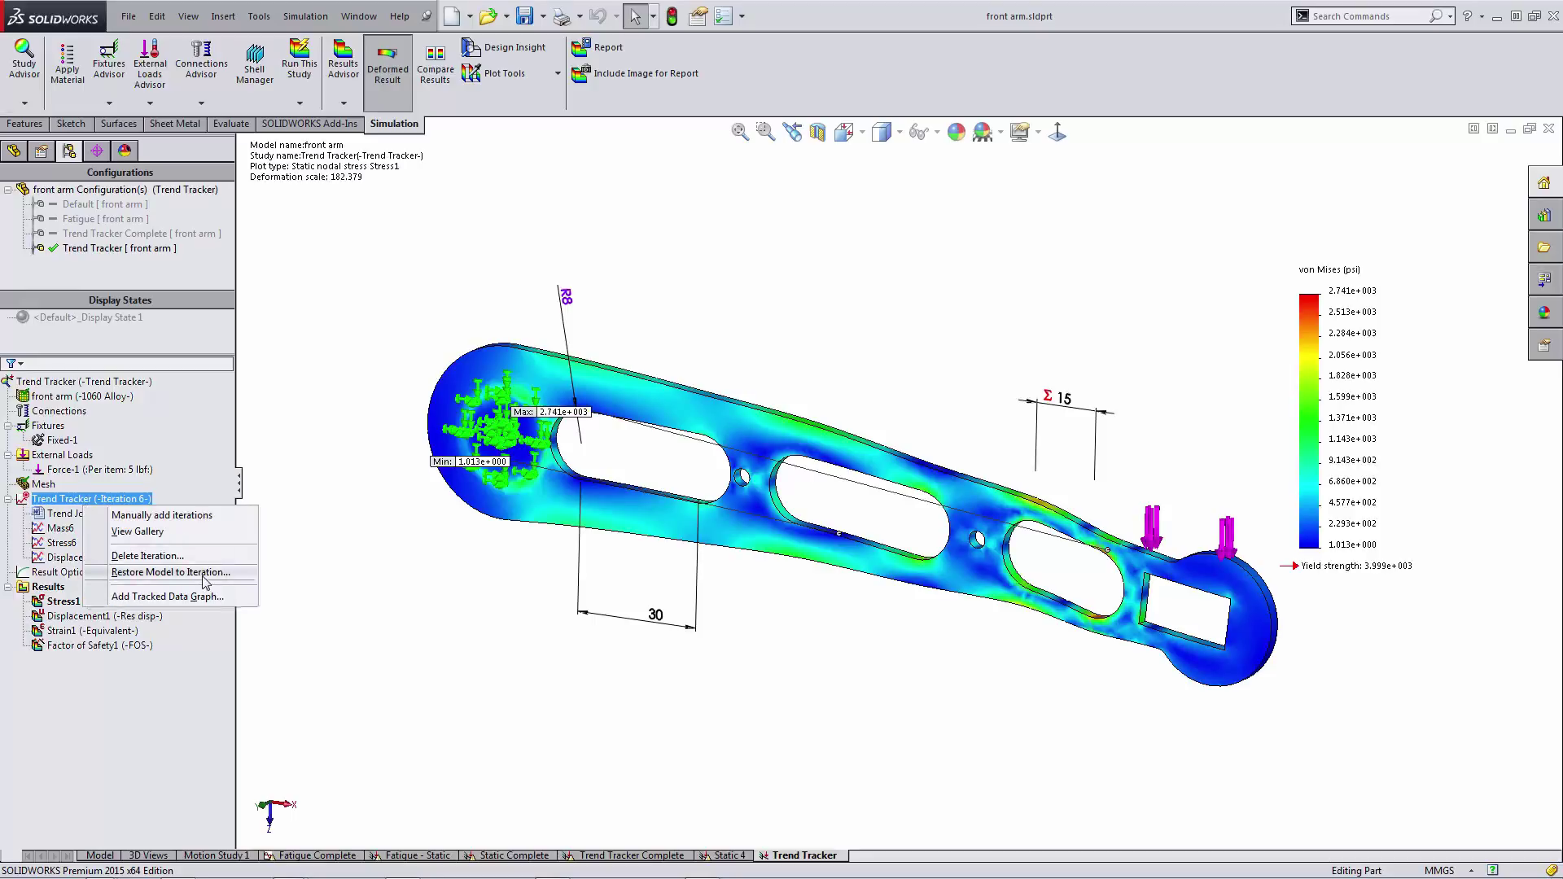
click(774, 447)
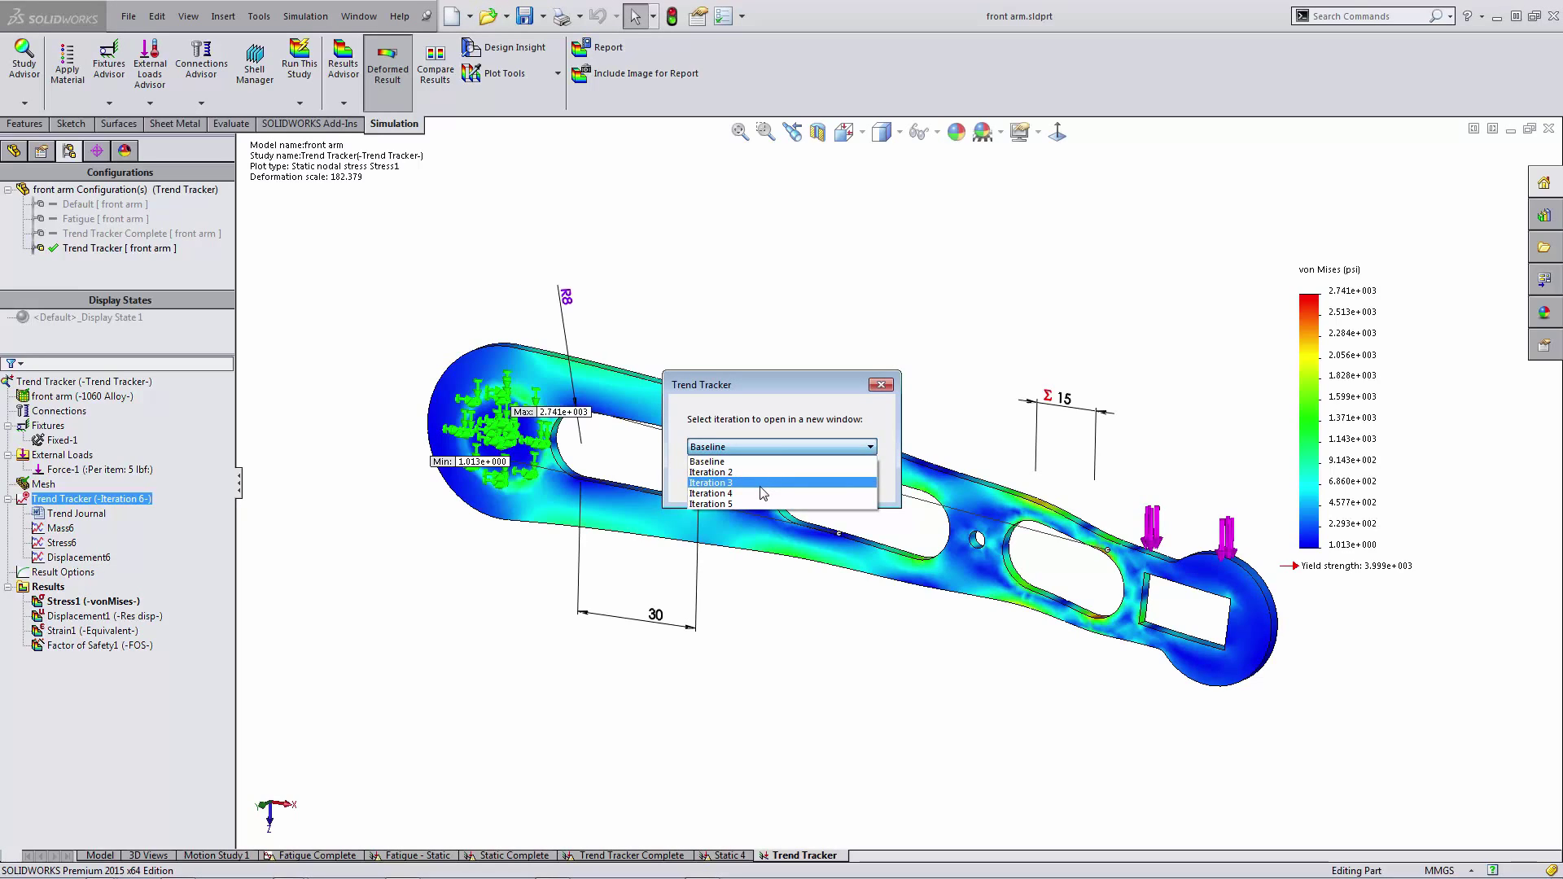
click(763, 483)
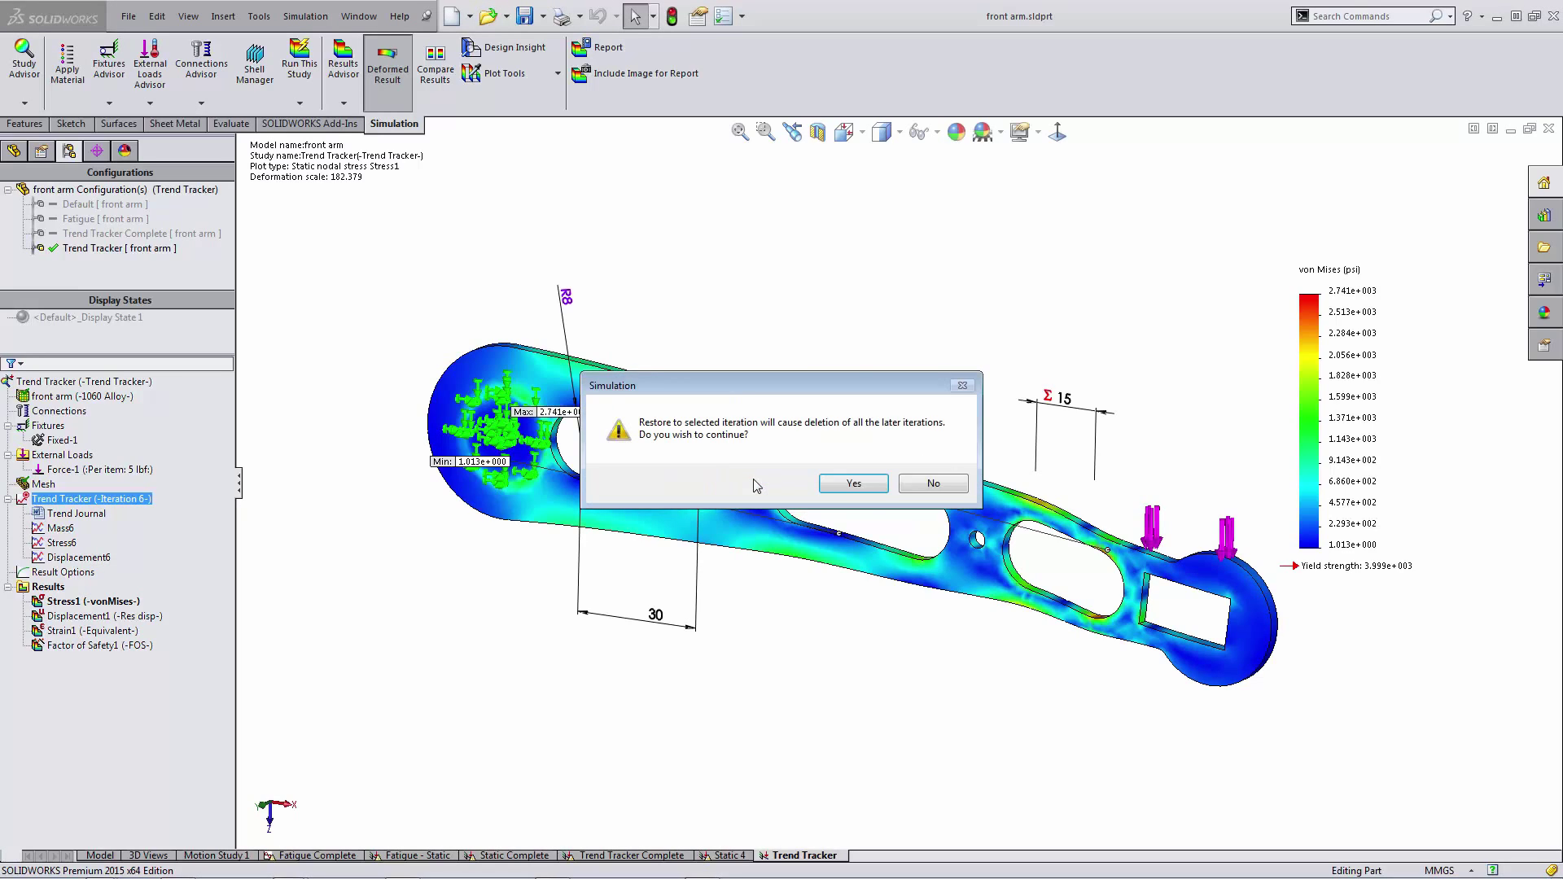
click(851, 484)
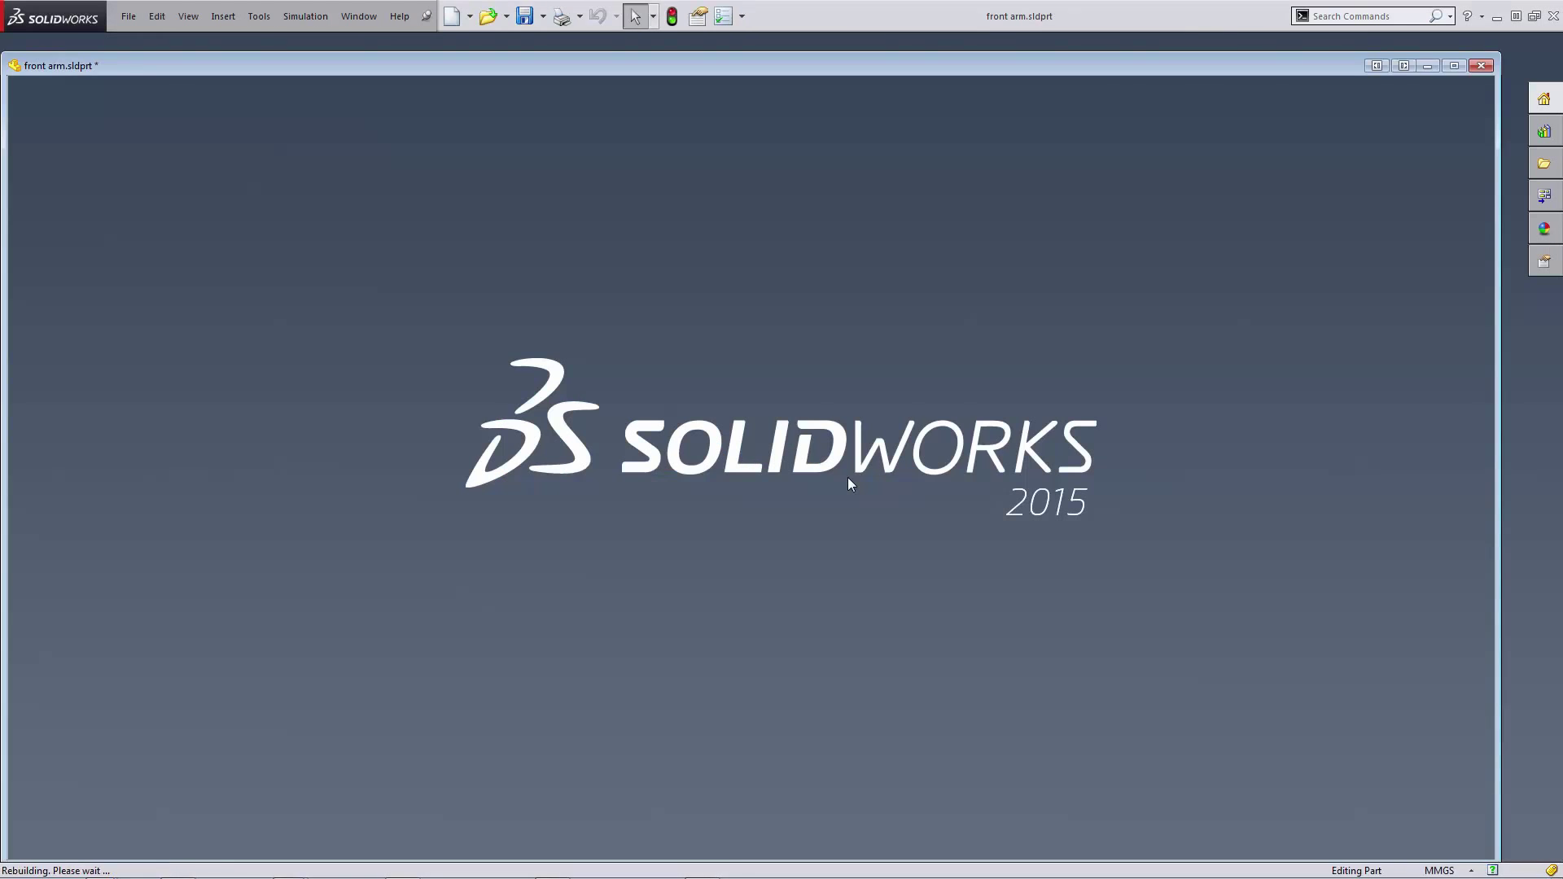